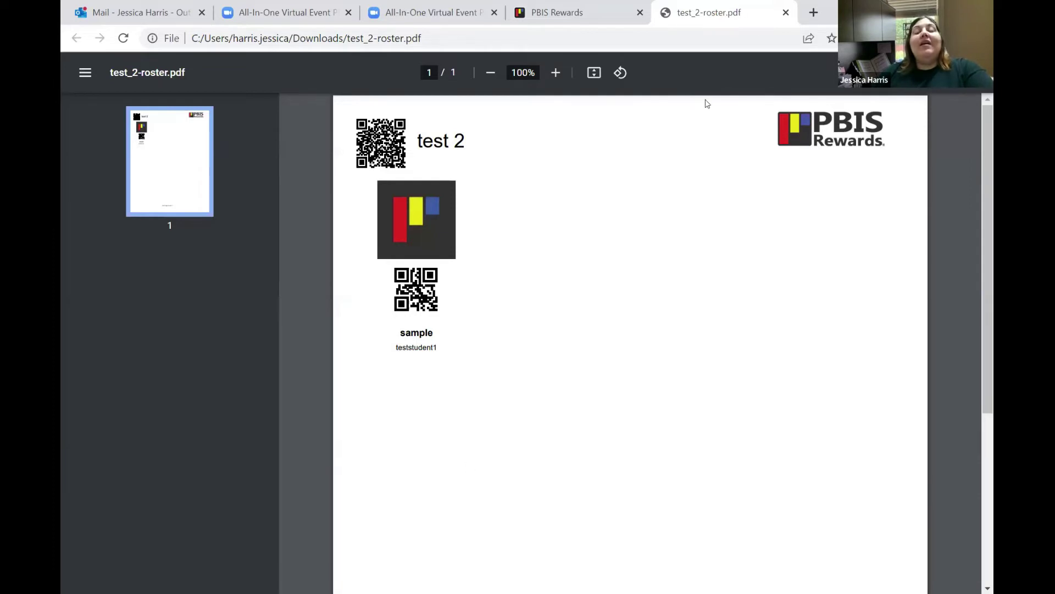
Close the test_2 roster PDF and open the list of Mustang Bucks awarded.
left_click(787, 12)
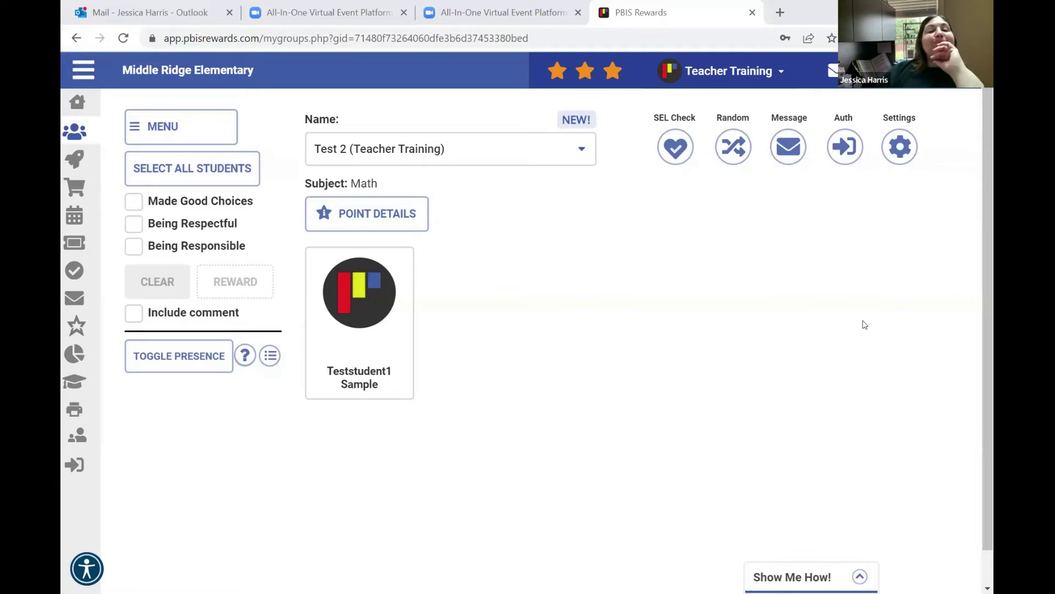
left_click(84, 162)
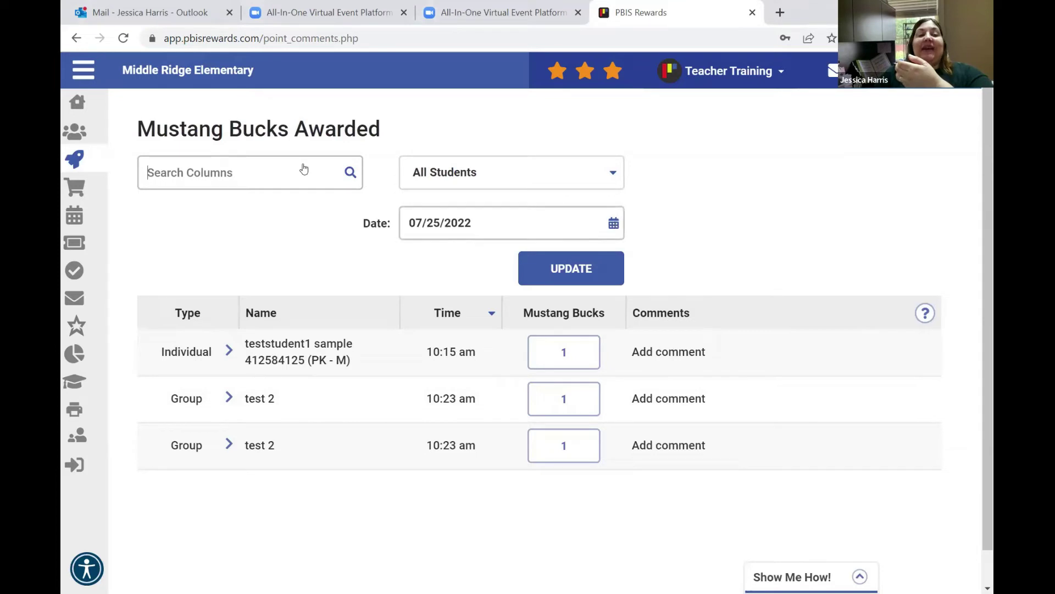
Open the Mustang Market school store and look through the items in its price categories.
left_click(81, 191)
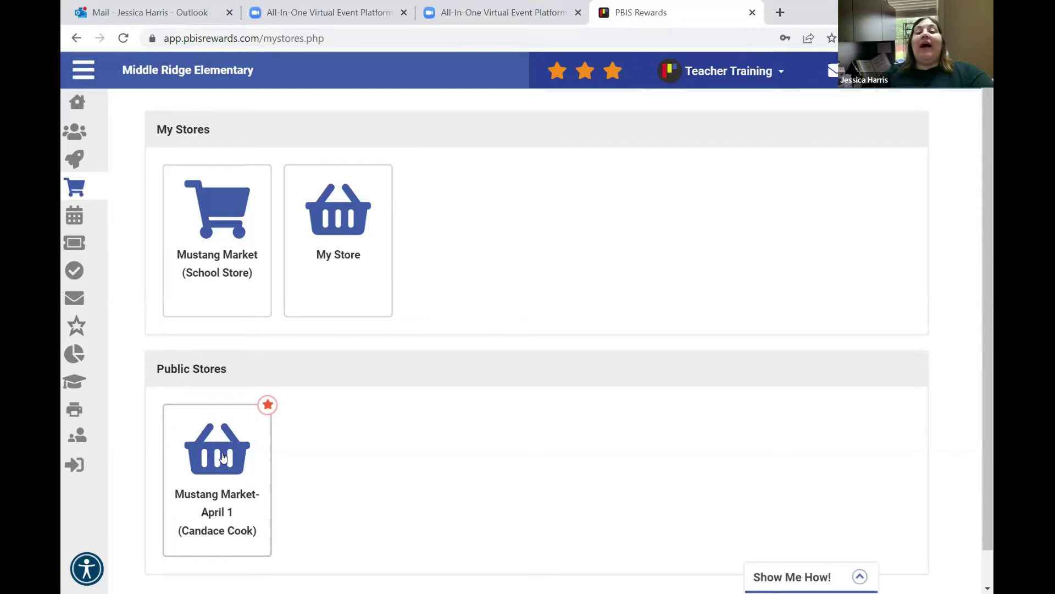
left_click(222, 266)
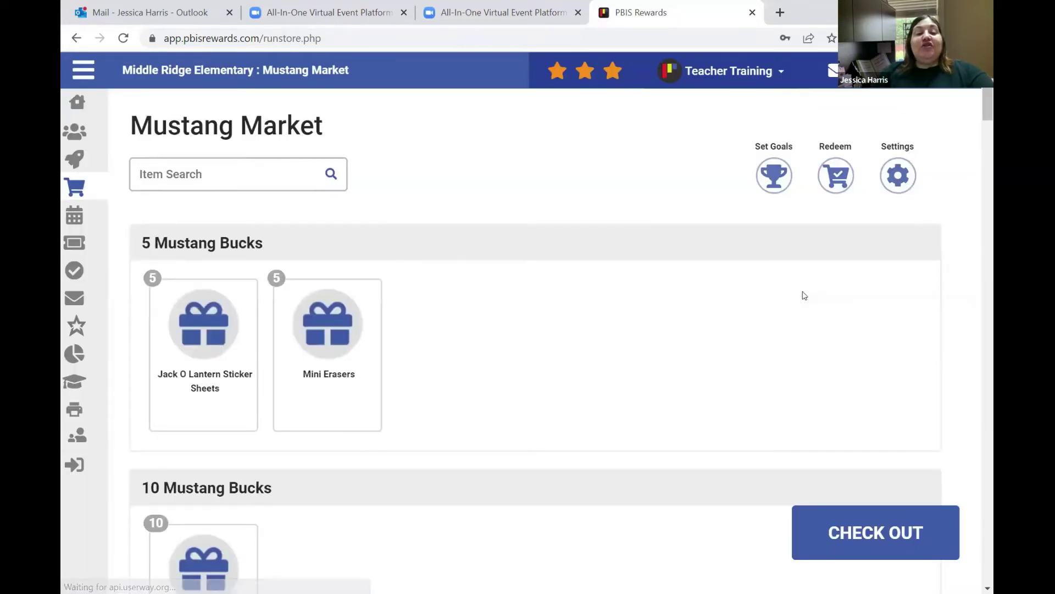
scroll(802, 295, "down", 8)
scroll(806, 295, "down", 15)
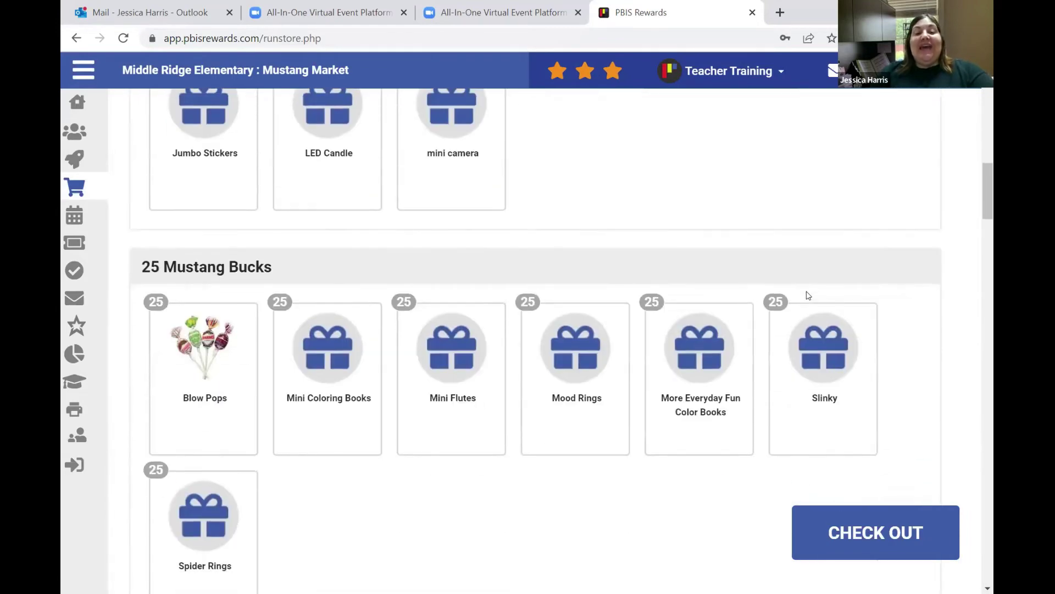
scroll(808, 296, "up", 20)
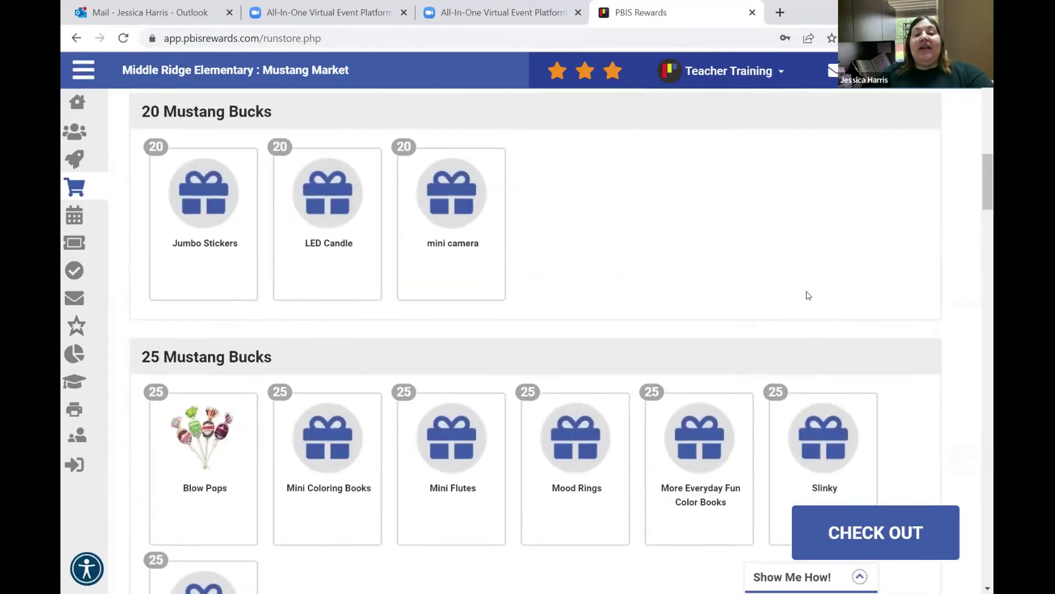
scroll(807, 296, "up", 3)
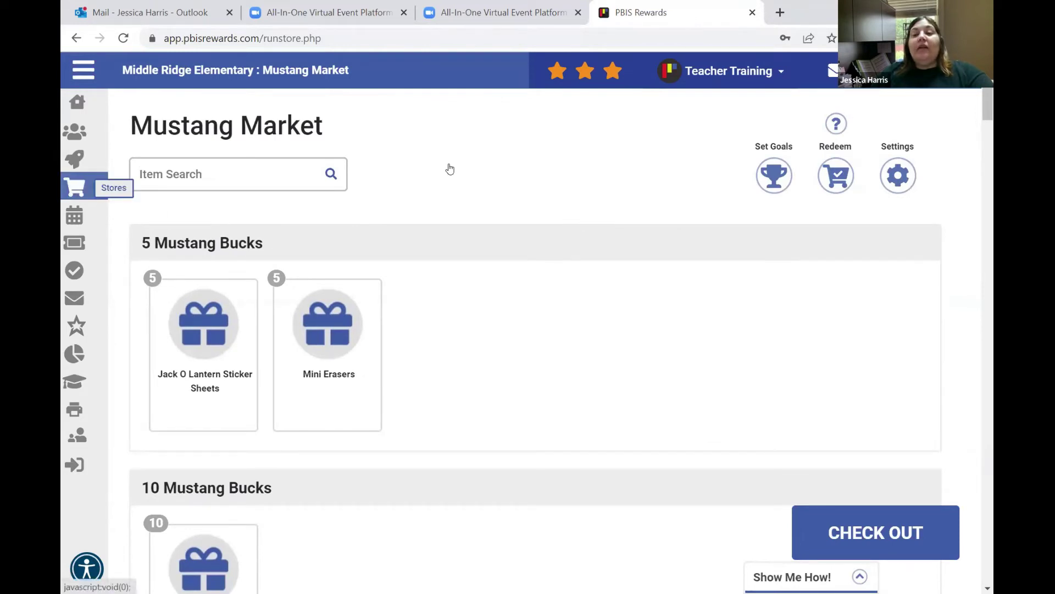
Open the personal My Store and rename it to the teacher's title and surname followed by "Market".
left_click(128, 187)
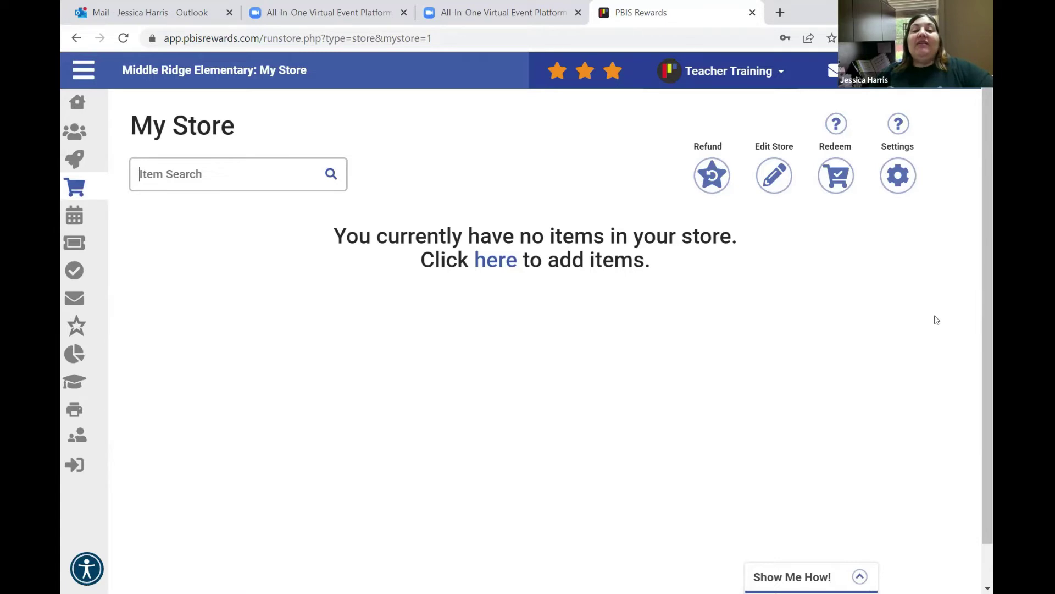
left_click(899, 178)
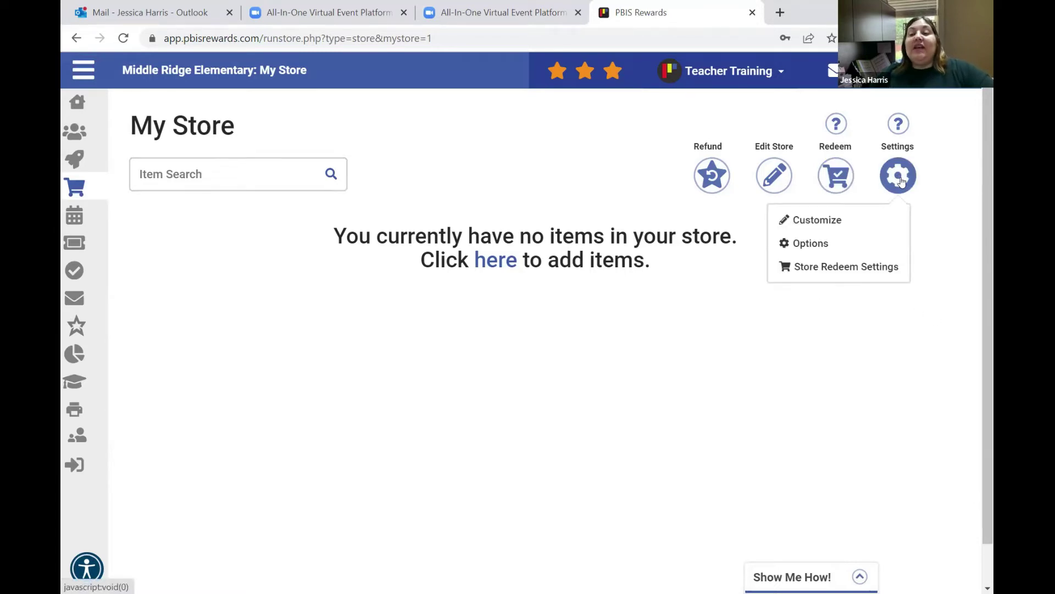
left_click(817, 221)
left_click(503, 170)
type("Ms. Harris' Market")
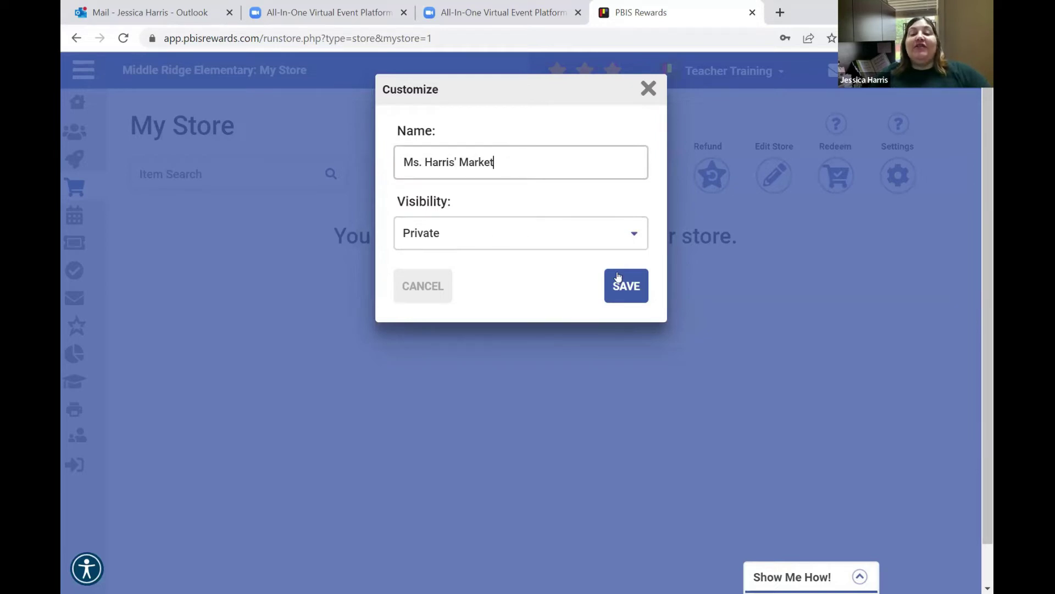
left_click(628, 287)
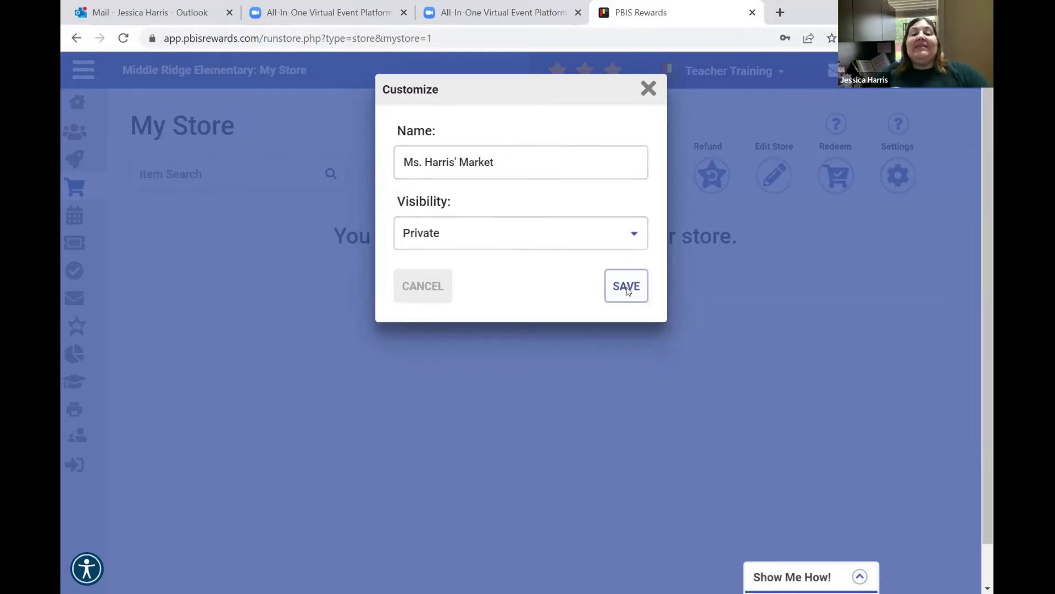
Review the store's display size and sort order options without changing them.
left_click(897, 176)
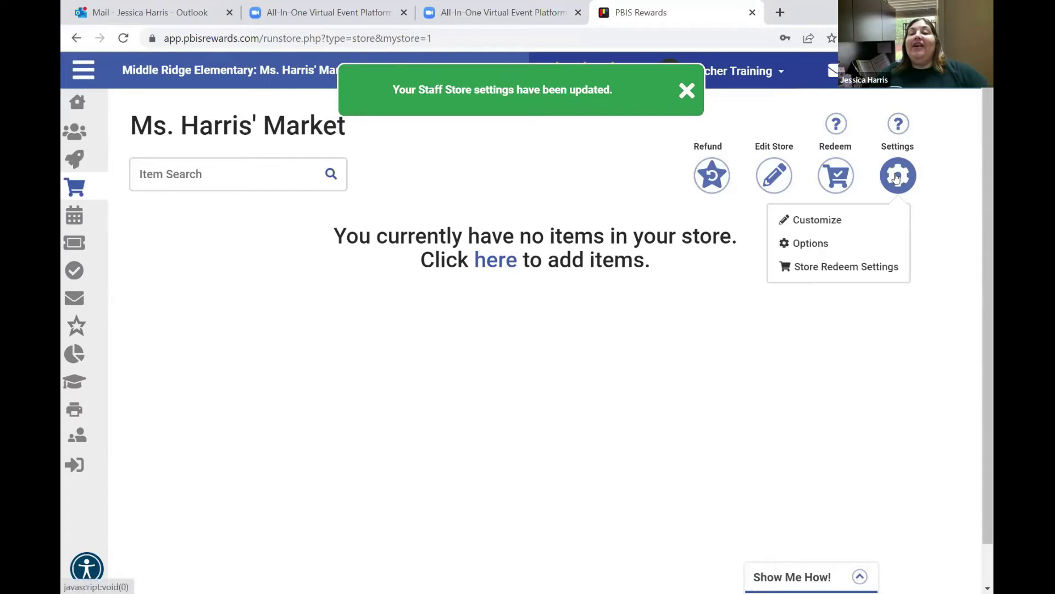
left_click(810, 243)
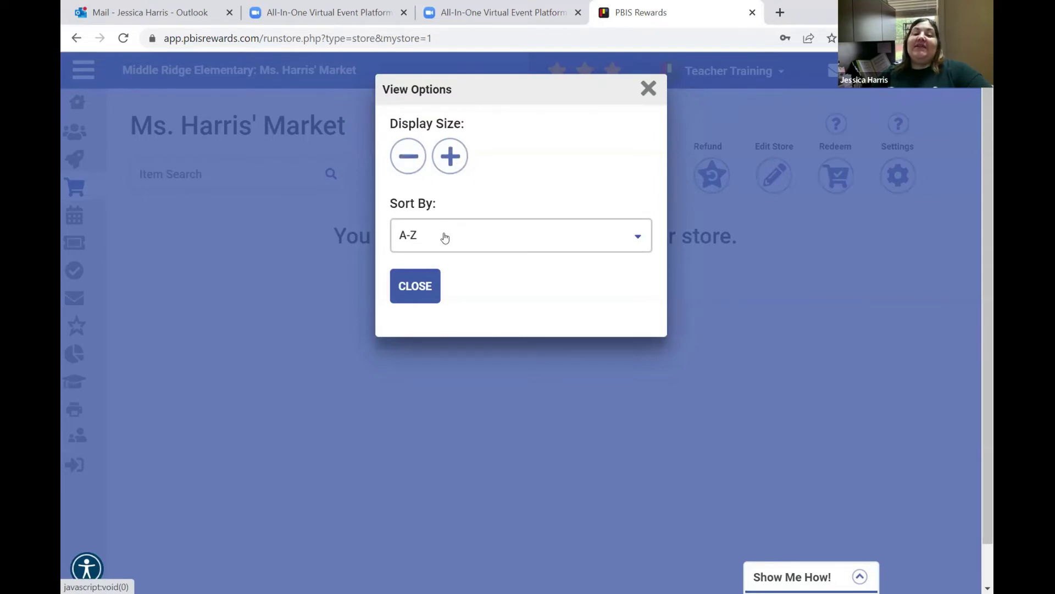
left_click(649, 90)
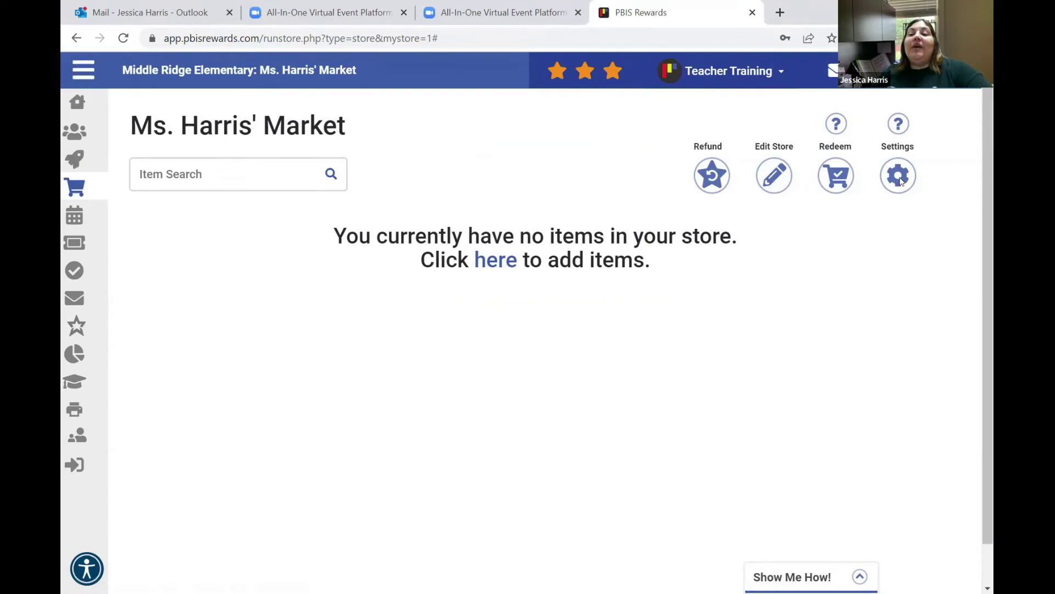
Check the choices for the default staff purchase redemption in the store redeem settings, leaving the setting as it is.
left_click(892, 186)
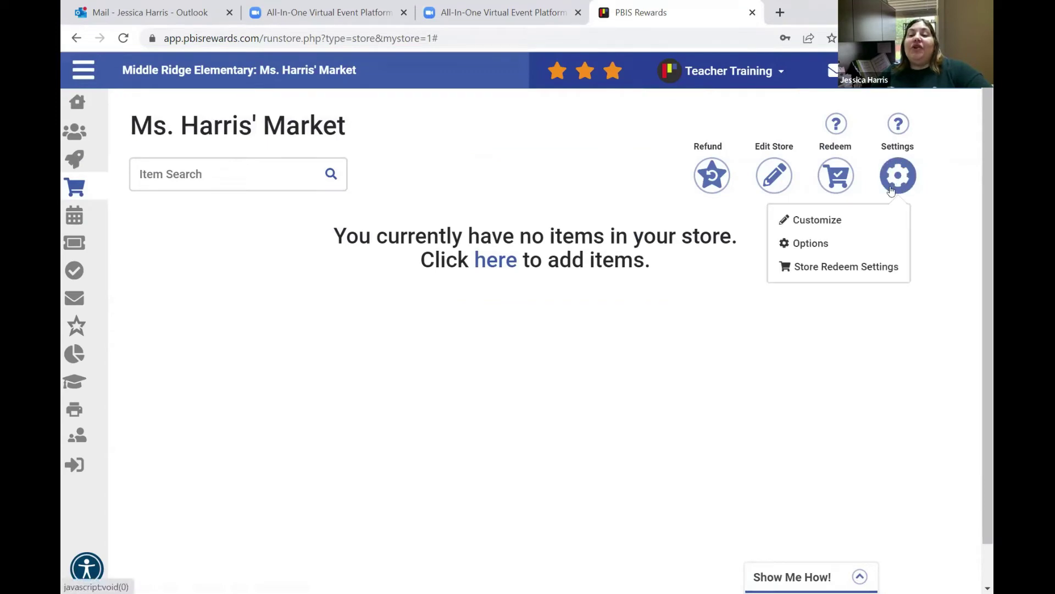
left_click(857, 266)
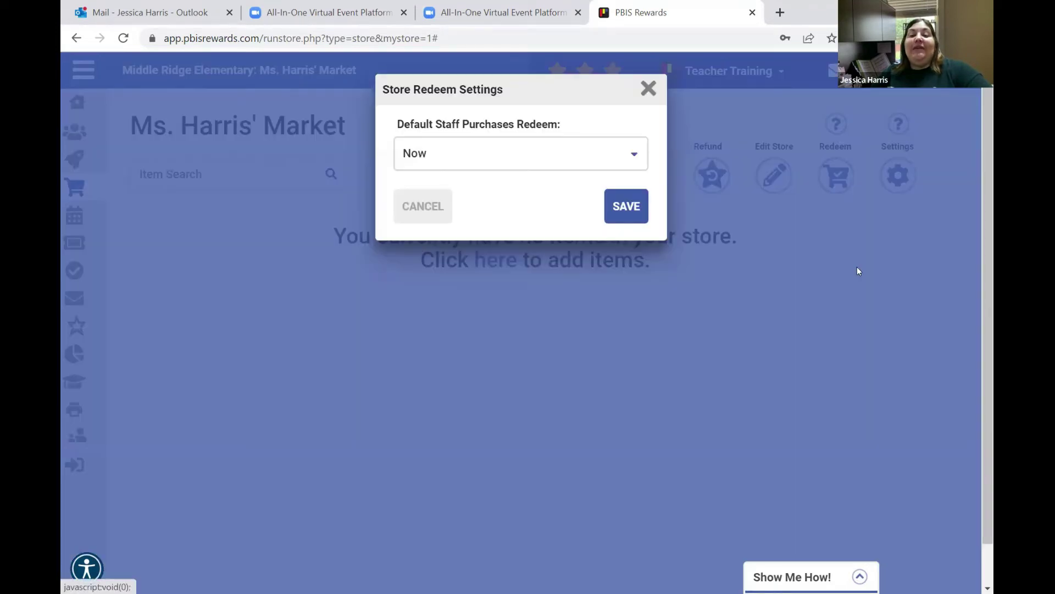
left_click(636, 160)
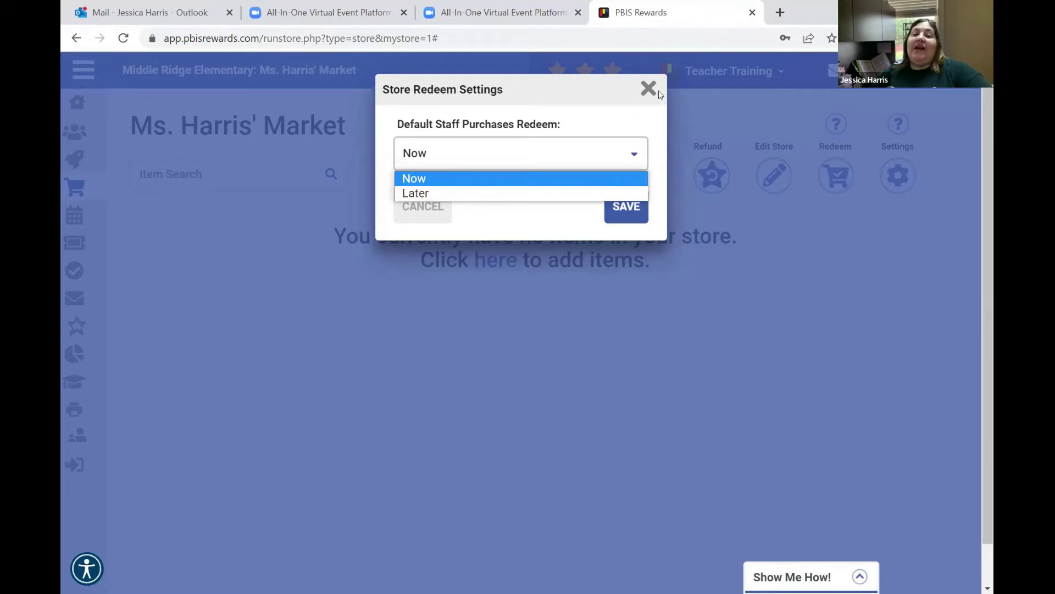
left_click(976, 333)
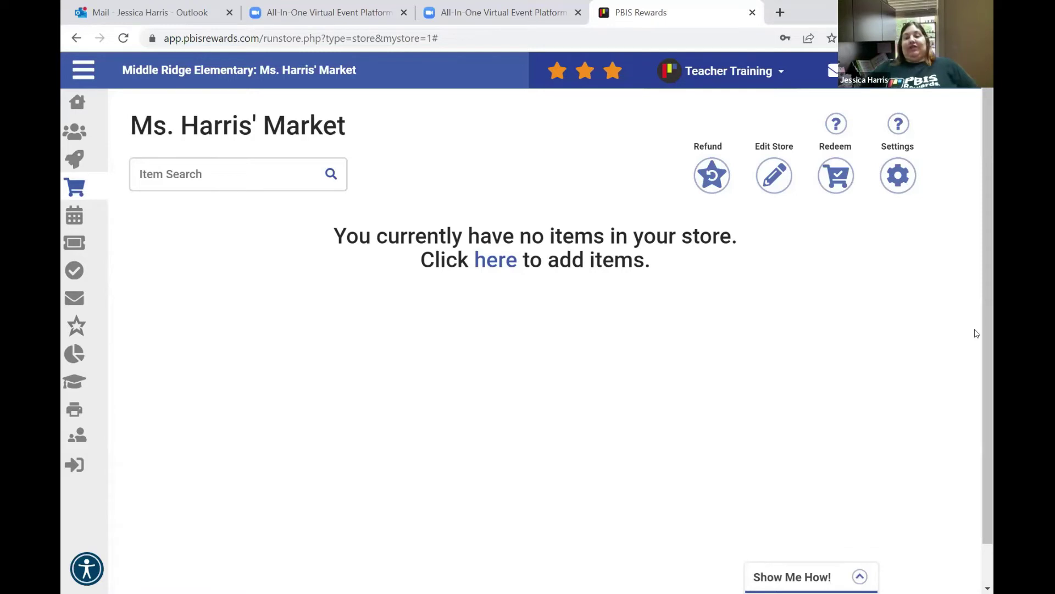
Open the personal store for editing and add a new item category named "30 bucks".
left_click(781, 180)
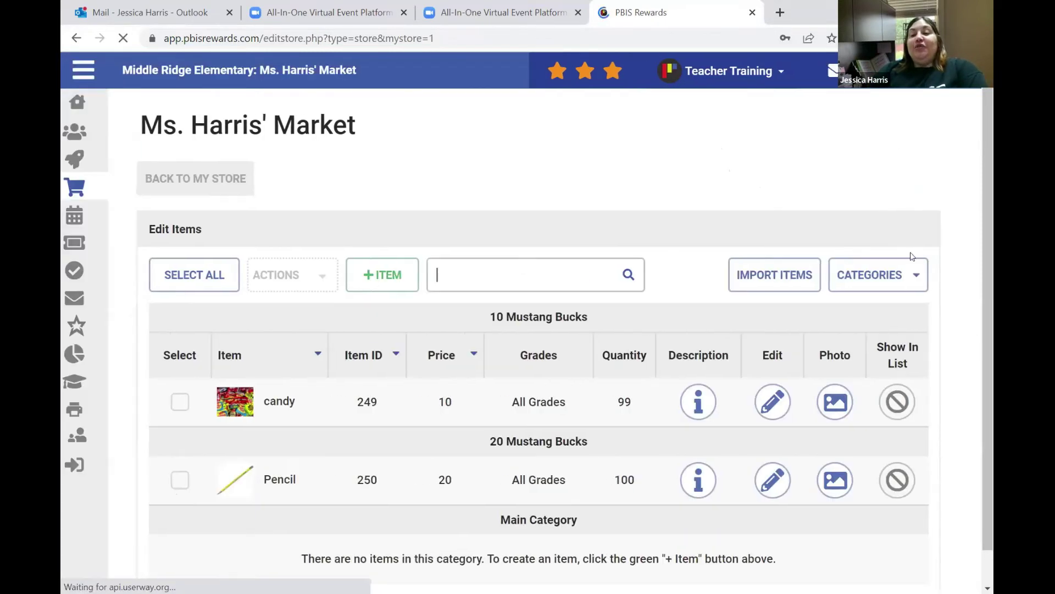
left_click(884, 281)
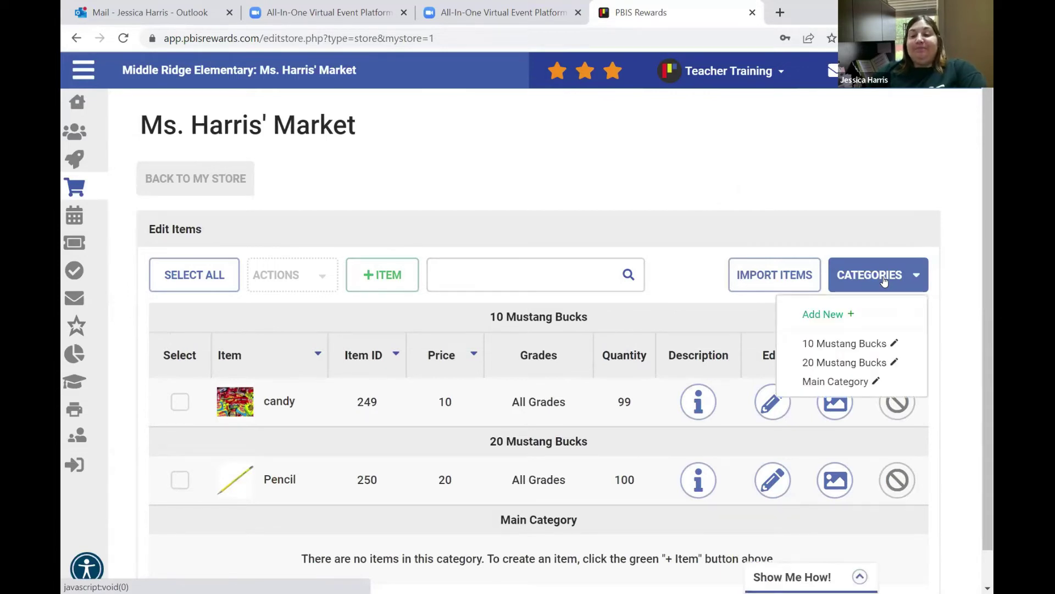
left_click(834, 316)
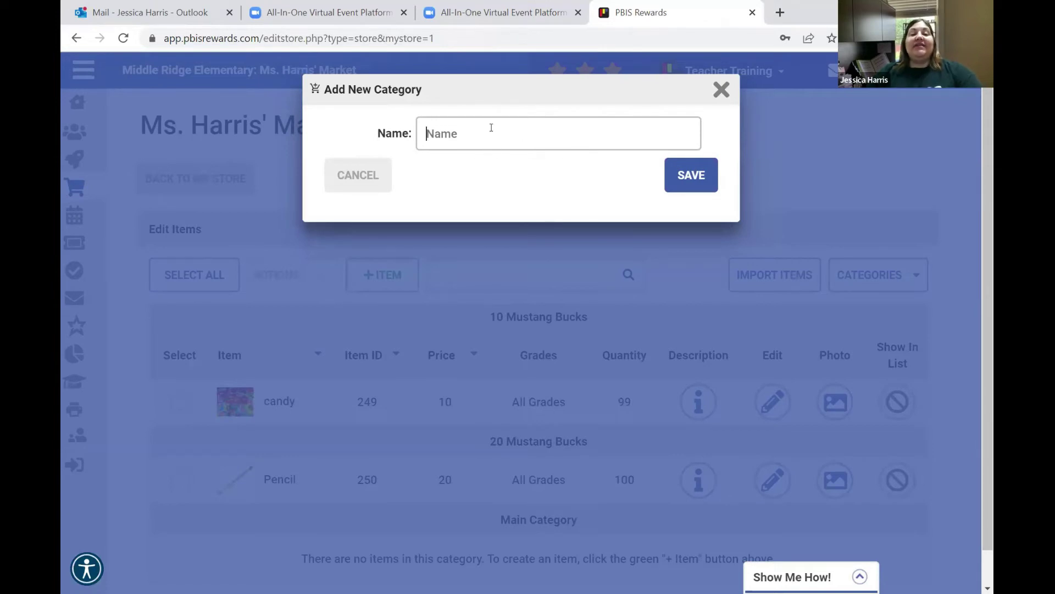
type("30")
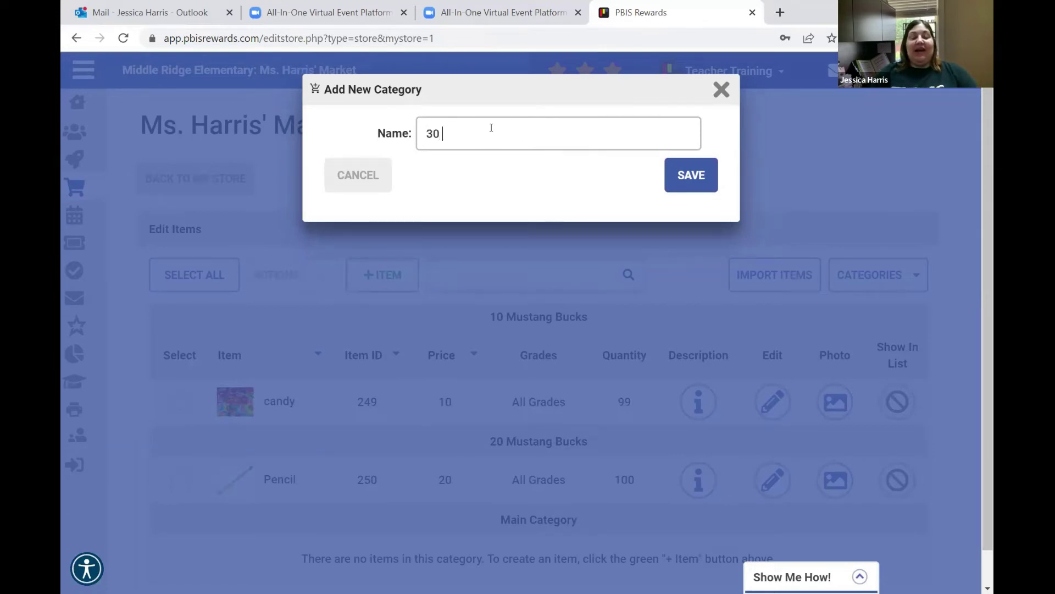
type(" buscks")
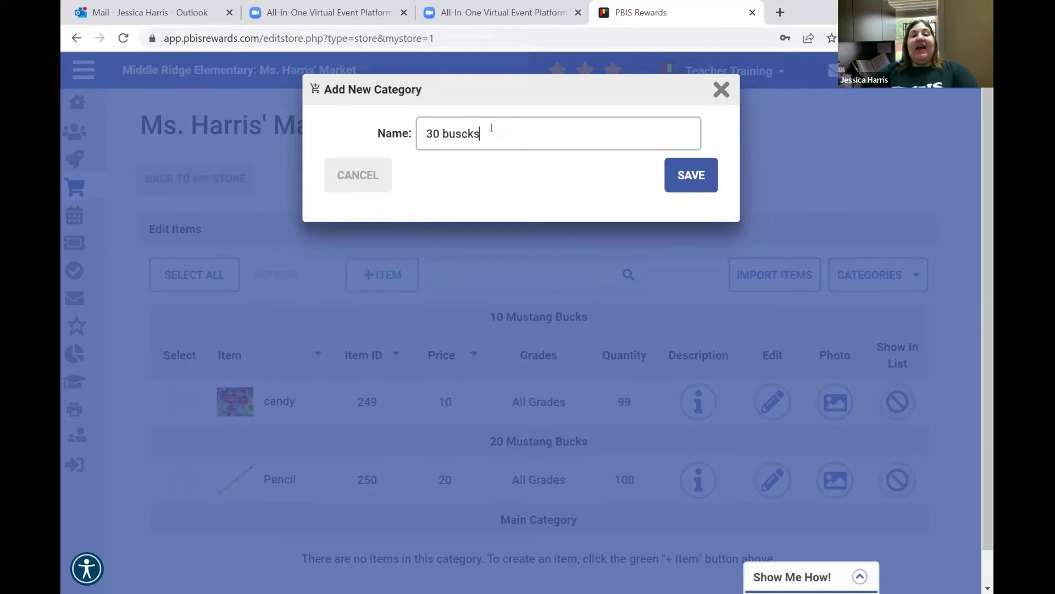
key("BackSpace")
key("BackSpace")
key("BackSpace")
key("BackSpace")
type("cks")
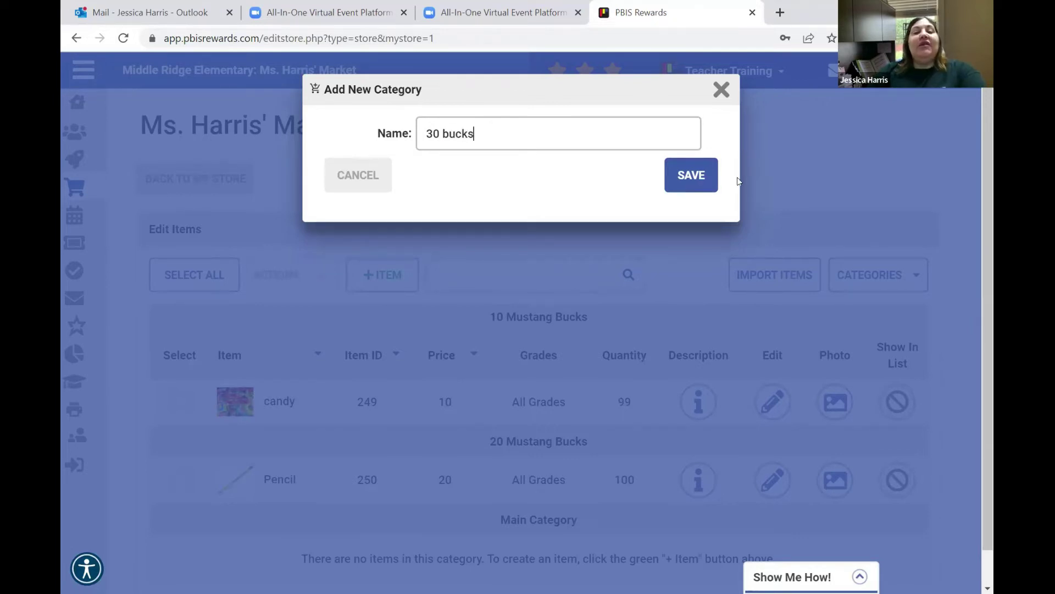
left_click(694, 181)
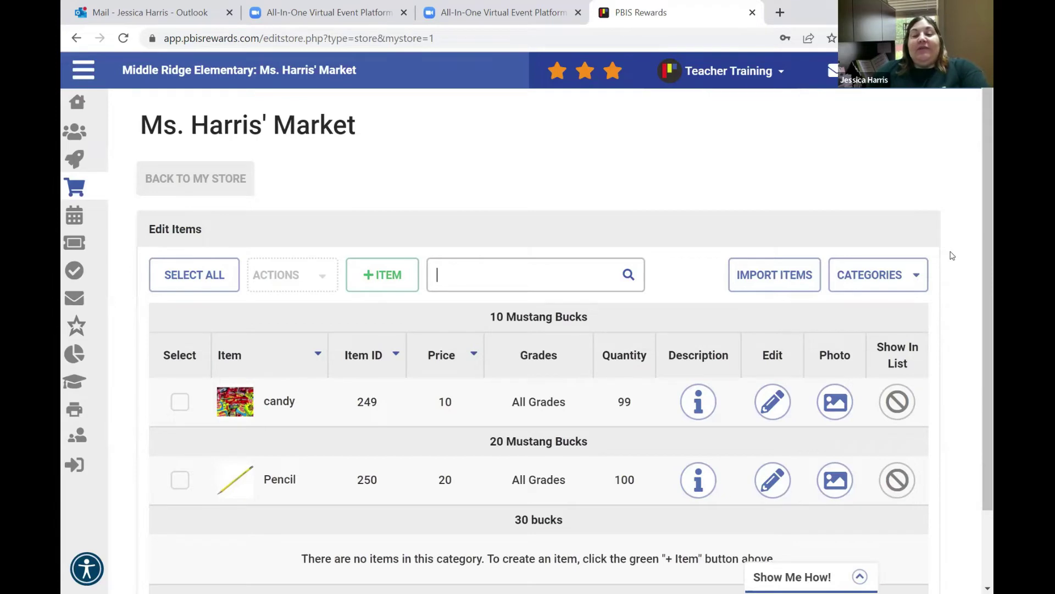
Start a new store item named "pen" in the 30 bucks category with a price of 30.
scroll(953, 254, "down", 1)
scroll(875, 267, "up", 1)
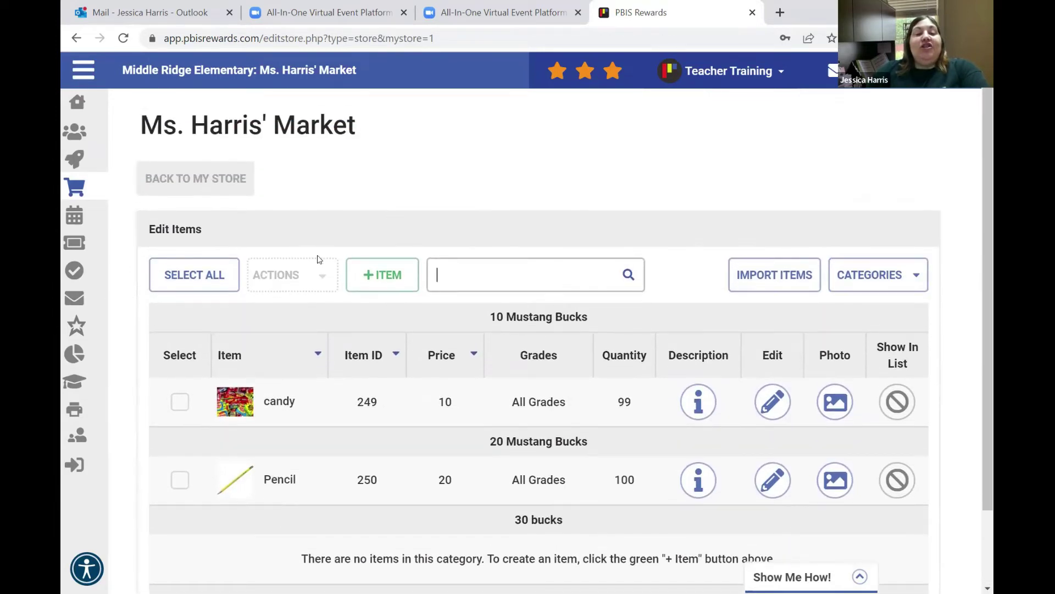
left_click(370, 282)
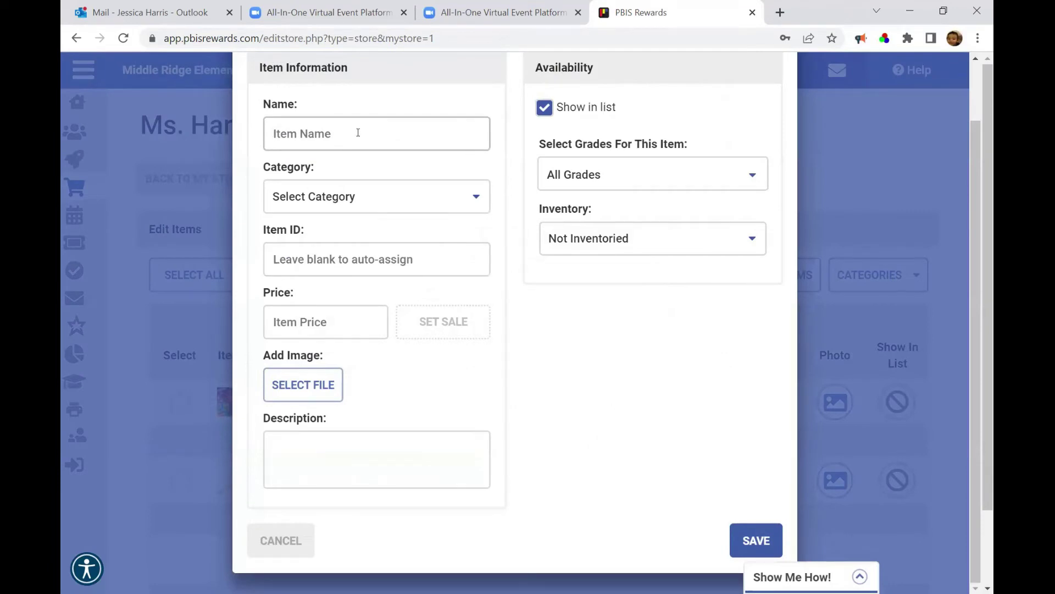
type("pen")
left_click(384, 207)
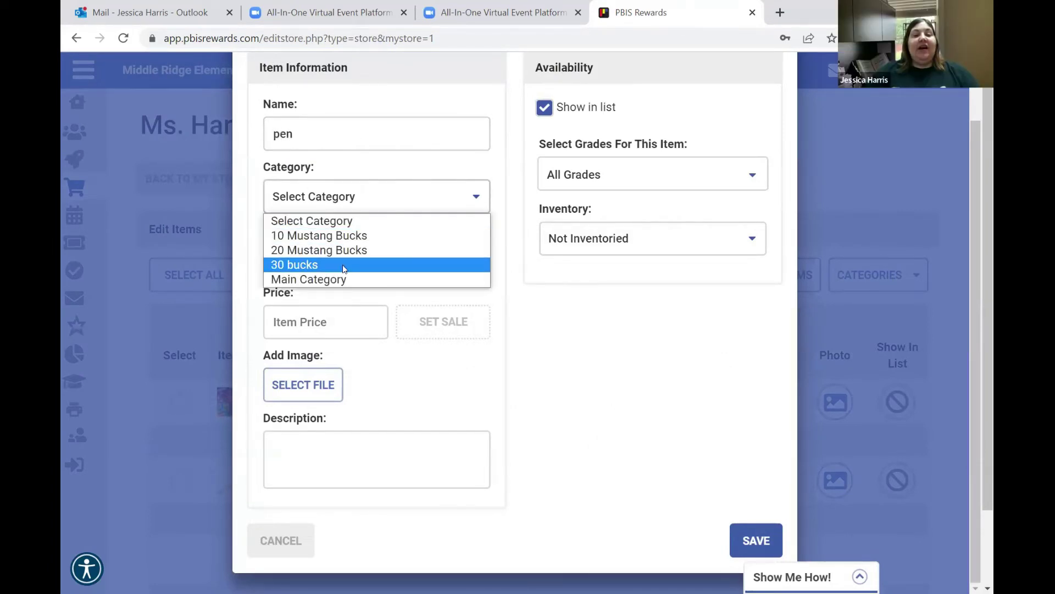
left_click(394, 262)
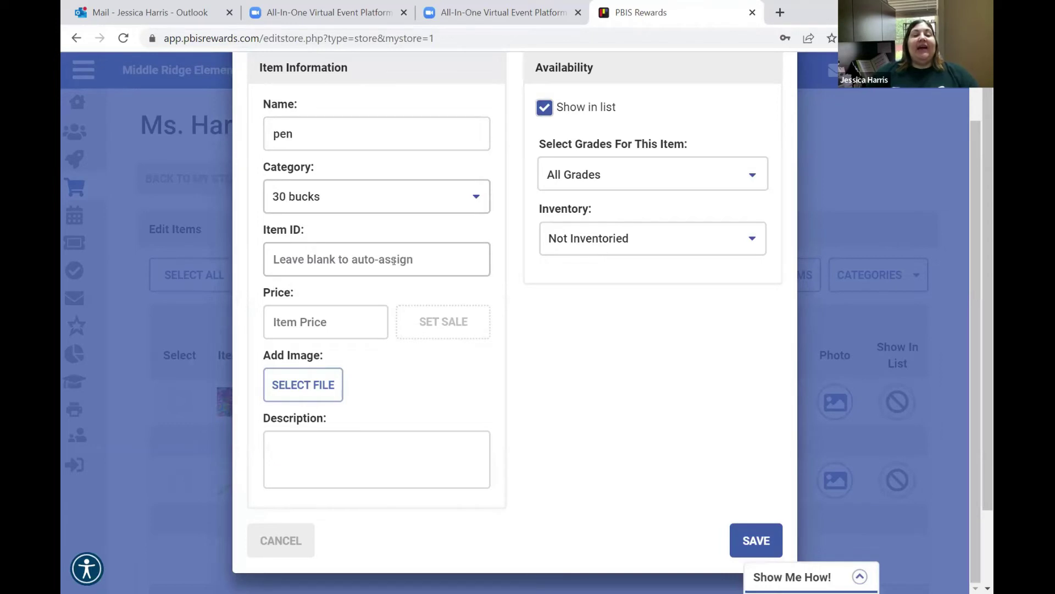
left_click(341, 319)
type("30")
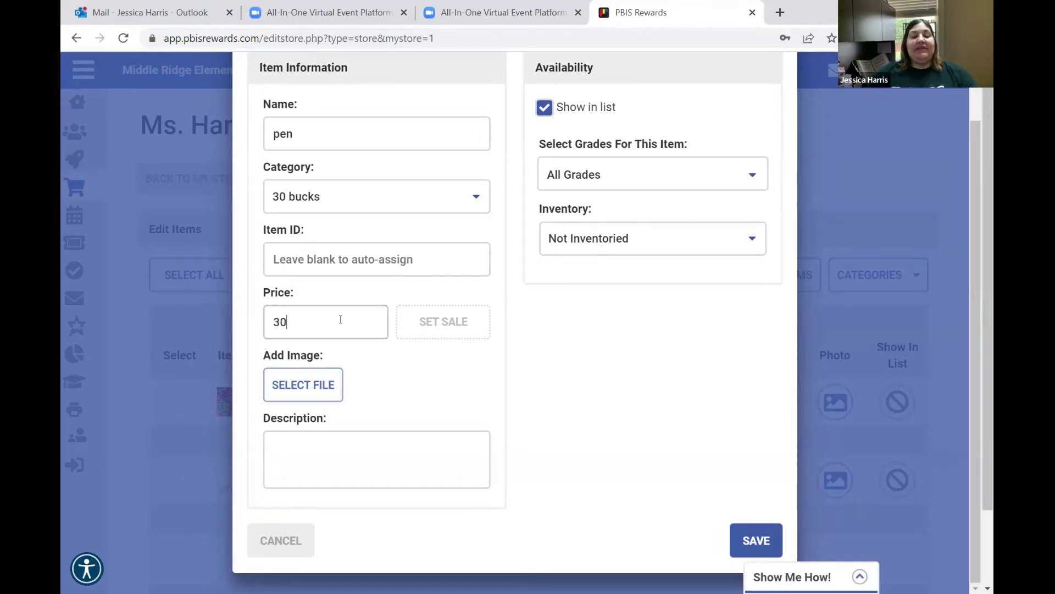
scroll(339, 319, "up", 1)
scroll(375, 443, "down", 1)
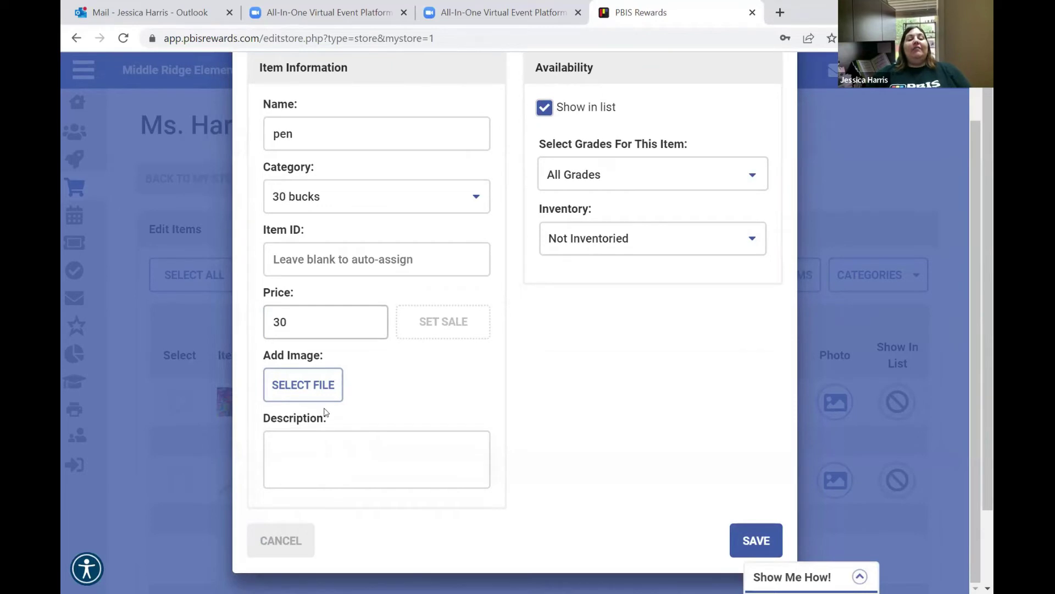
left_click(298, 385)
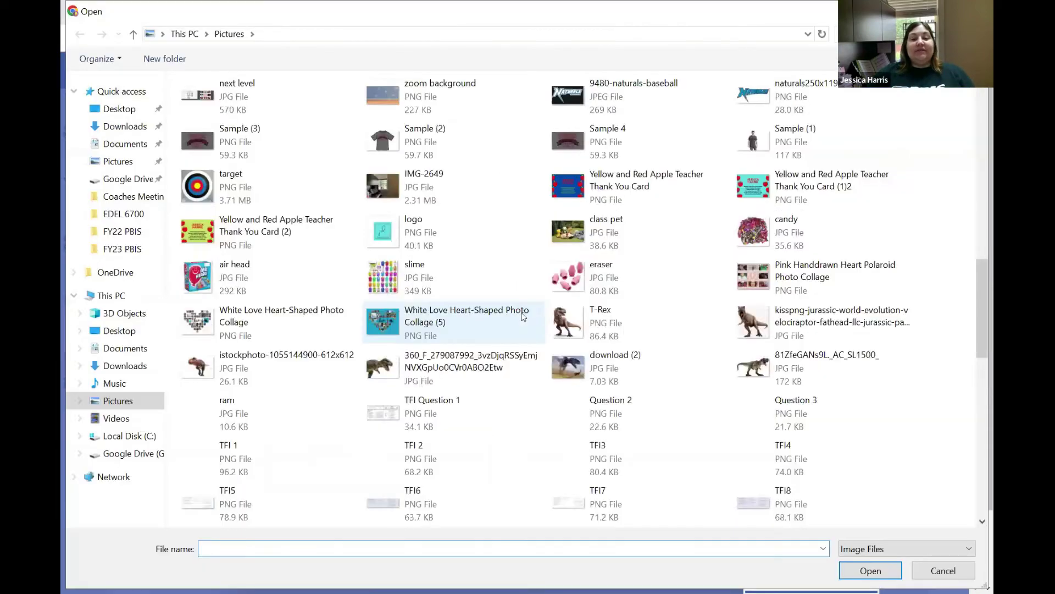
scroll(522, 317, "down", 5)
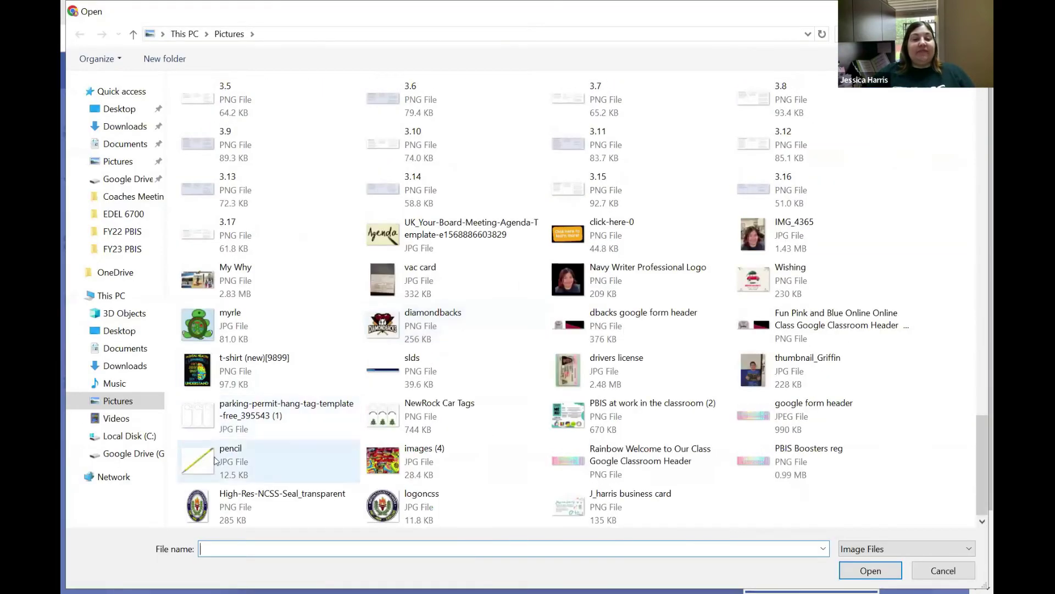
left_click(264, 461)
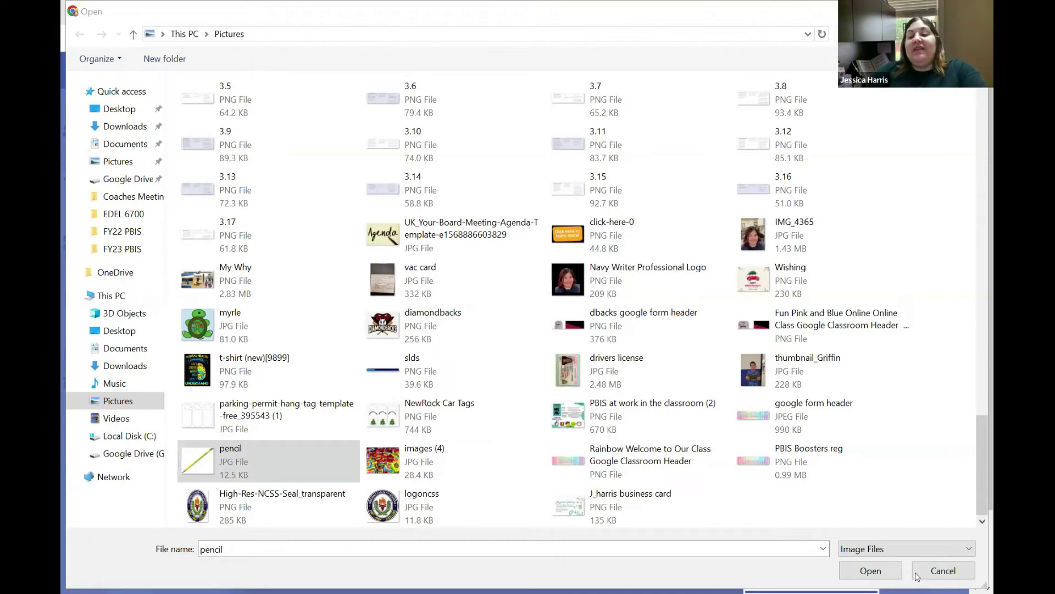
left_click(960, 573)
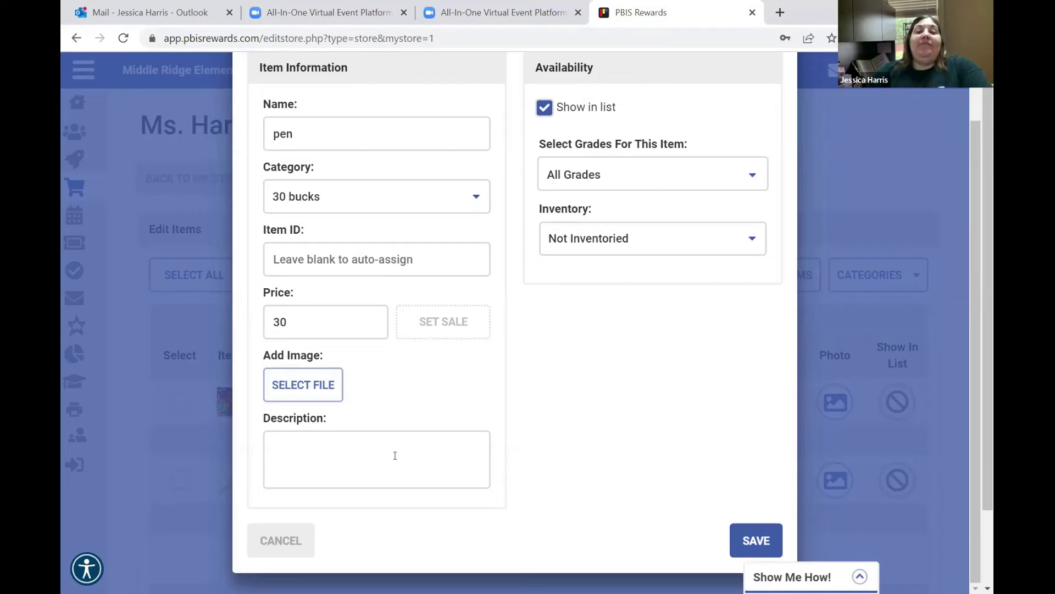
Clear the grade selection for the pen item and restore it to All Grades.
scroll(589, 432, "up", 2)
scroll(589, 432, "down", 2)
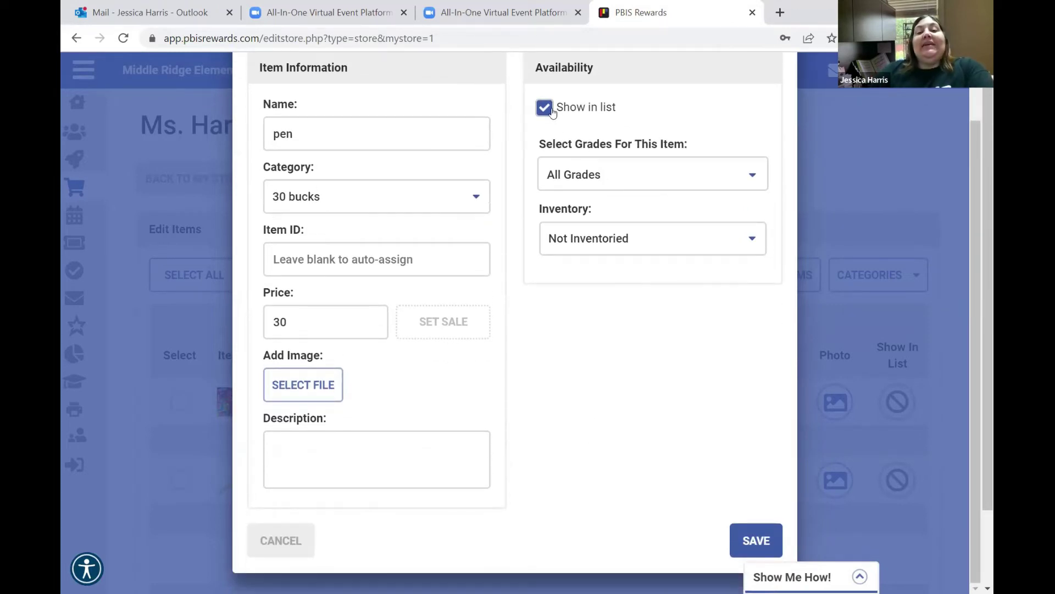
left_click(669, 173)
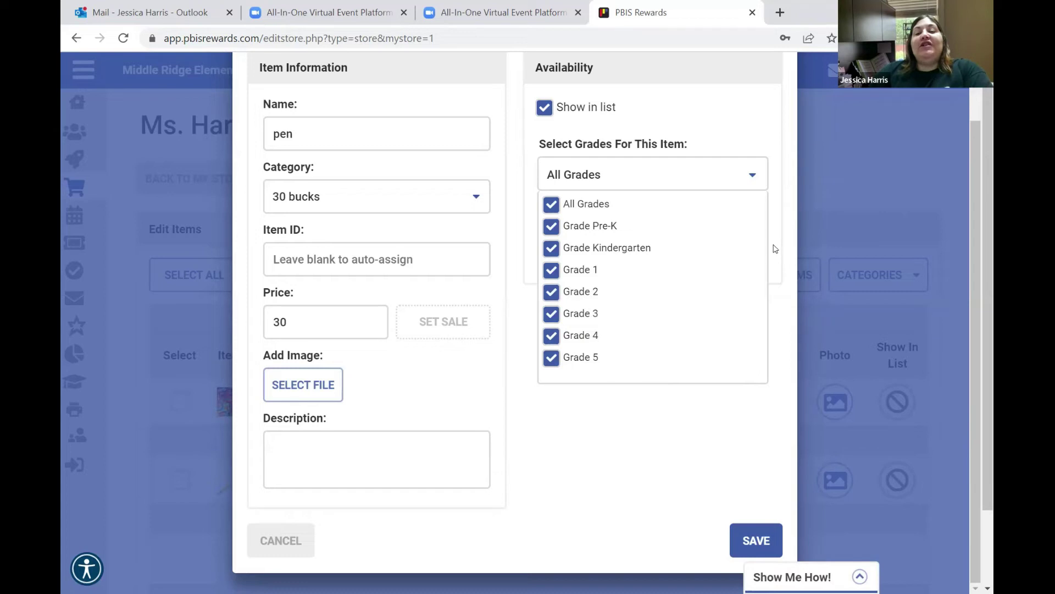
left_click(608, 205)
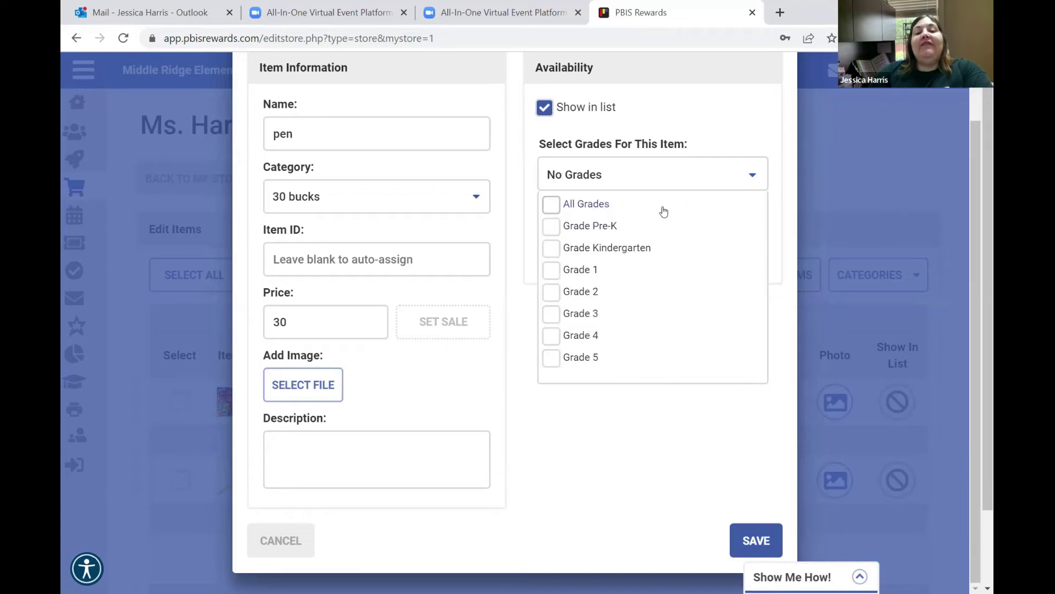
left_click(559, 207)
left_click(753, 174)
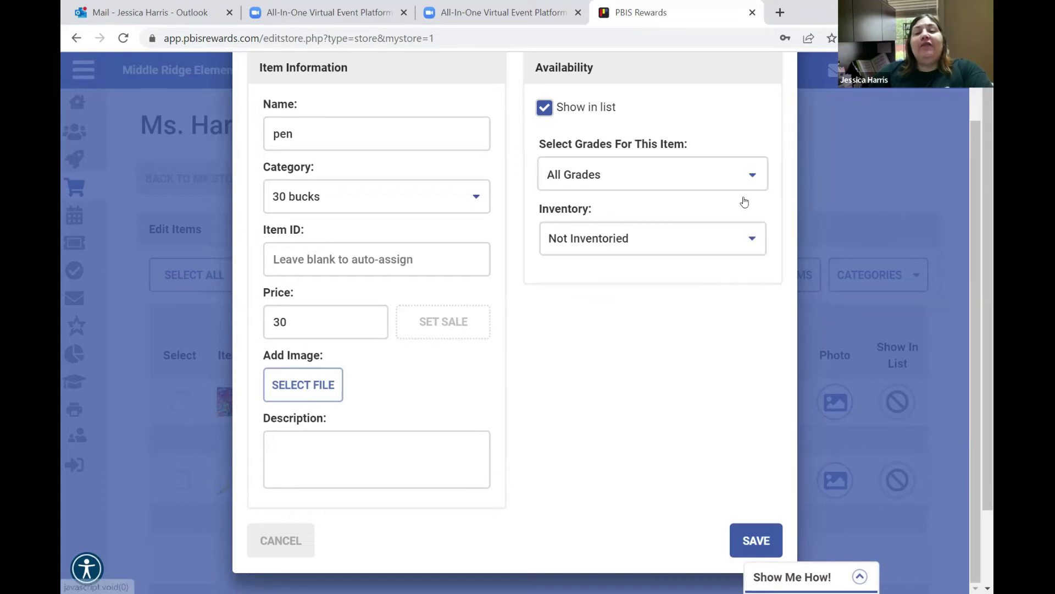
Set the pen item's inventory to Inventoried with a quantity of 100 and save the item.
left_click(752, 242)
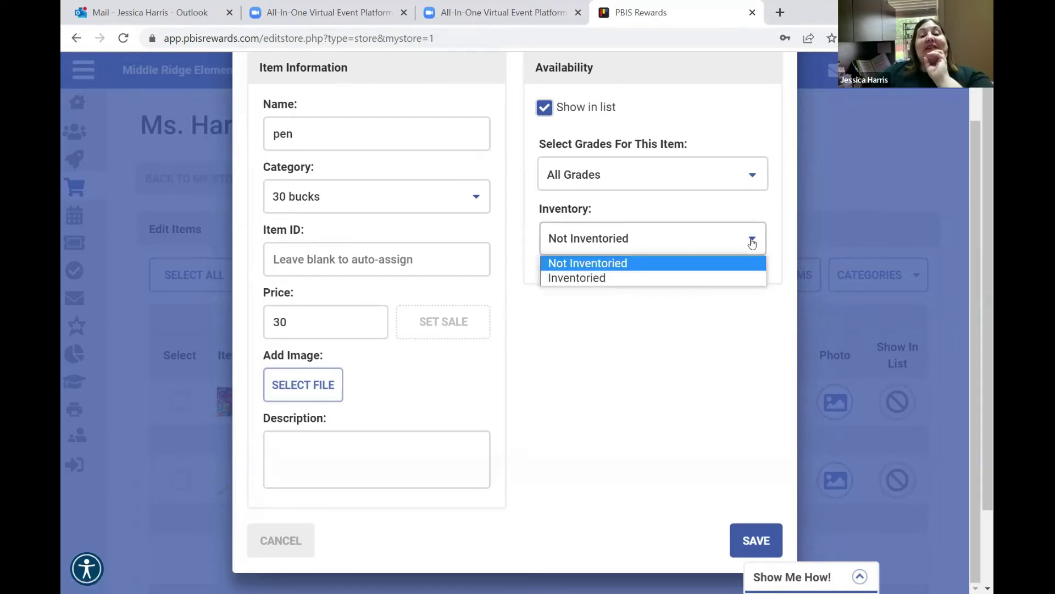
left_click(747, 279)
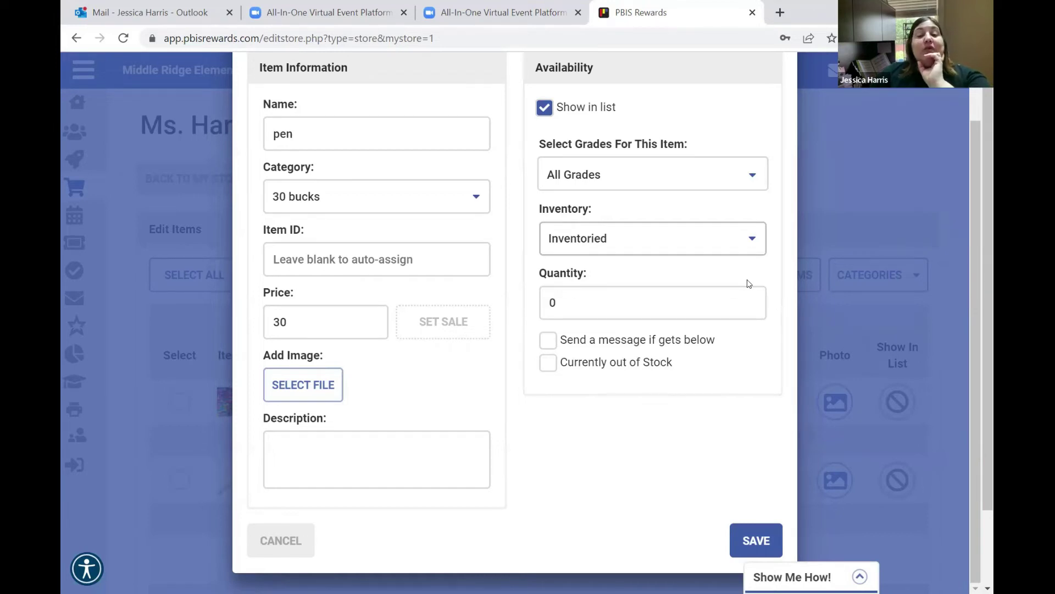
left_click_drag(594, 308, 540, 302)
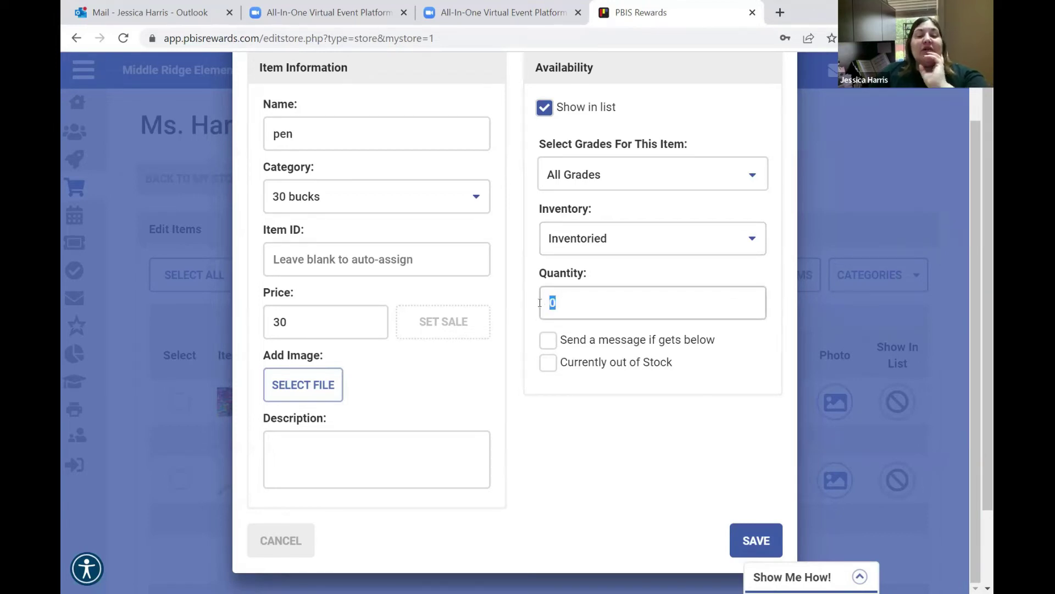
type("100")
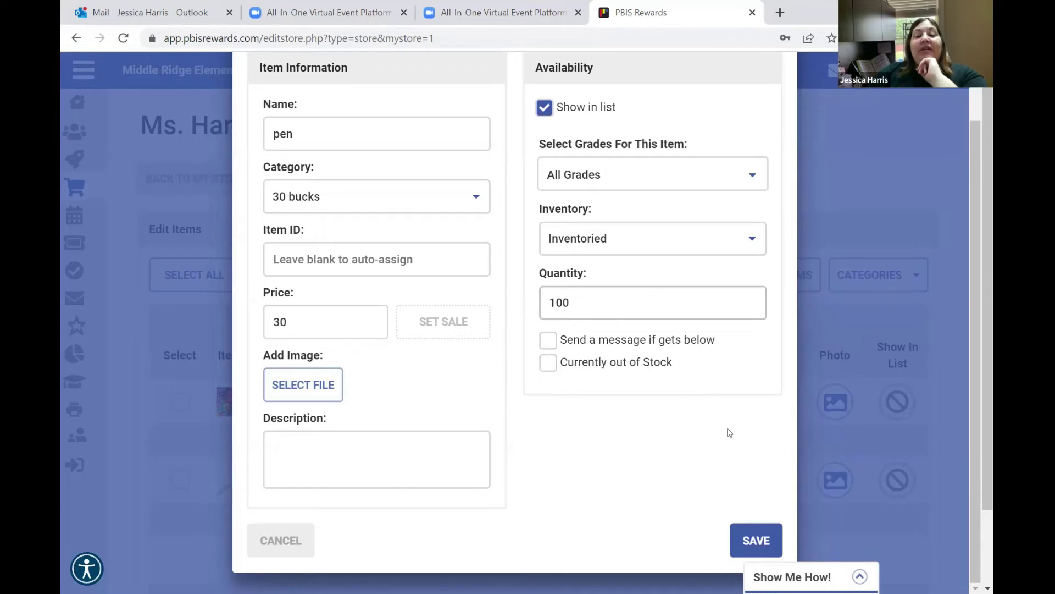
scroll(729, 432, "down", 2)
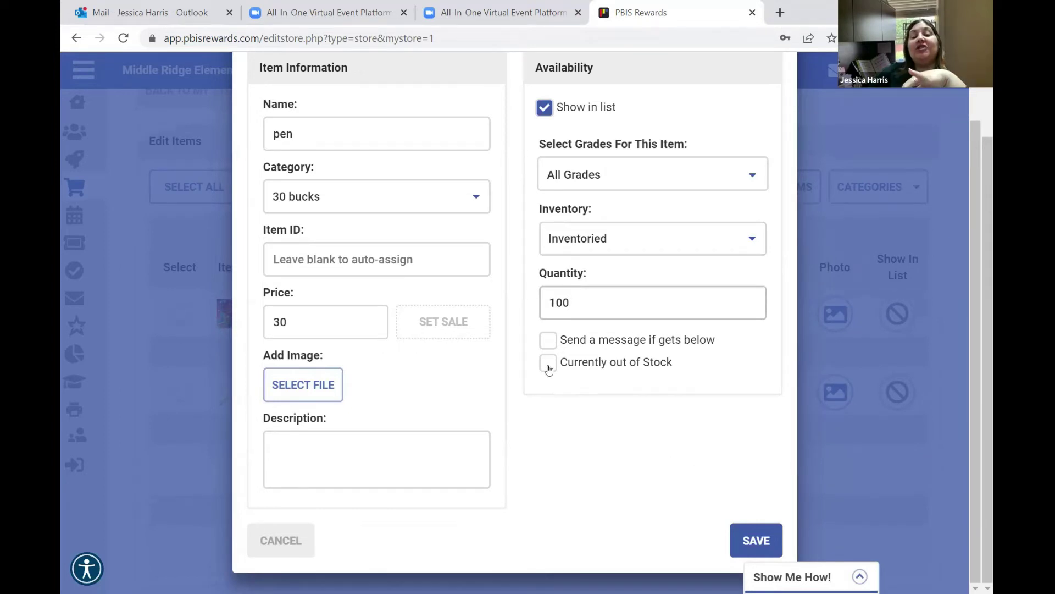
left_click(758, 539)
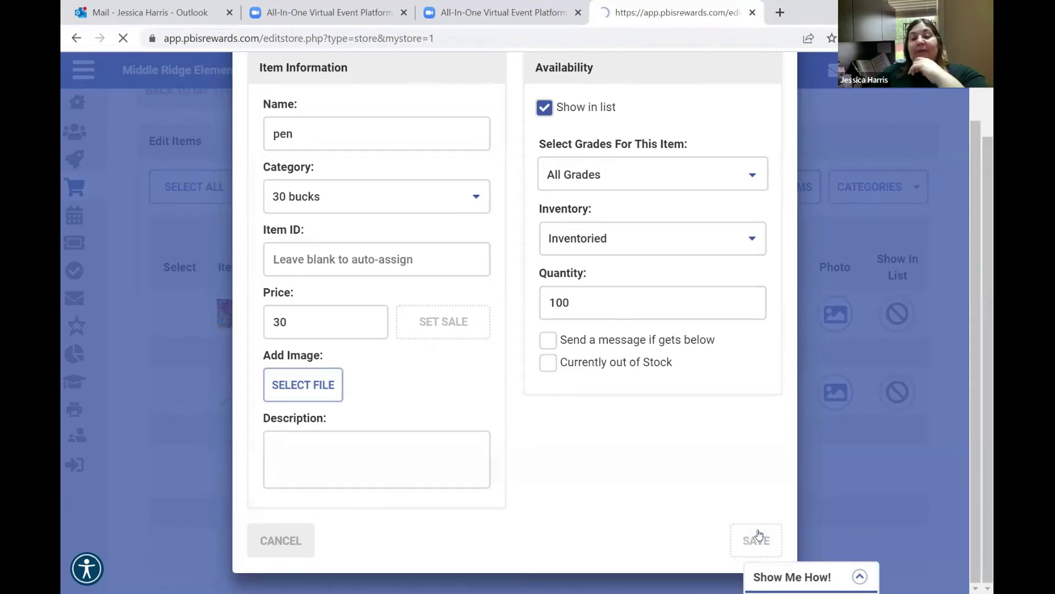
scroll(928, 304, "down", 2)
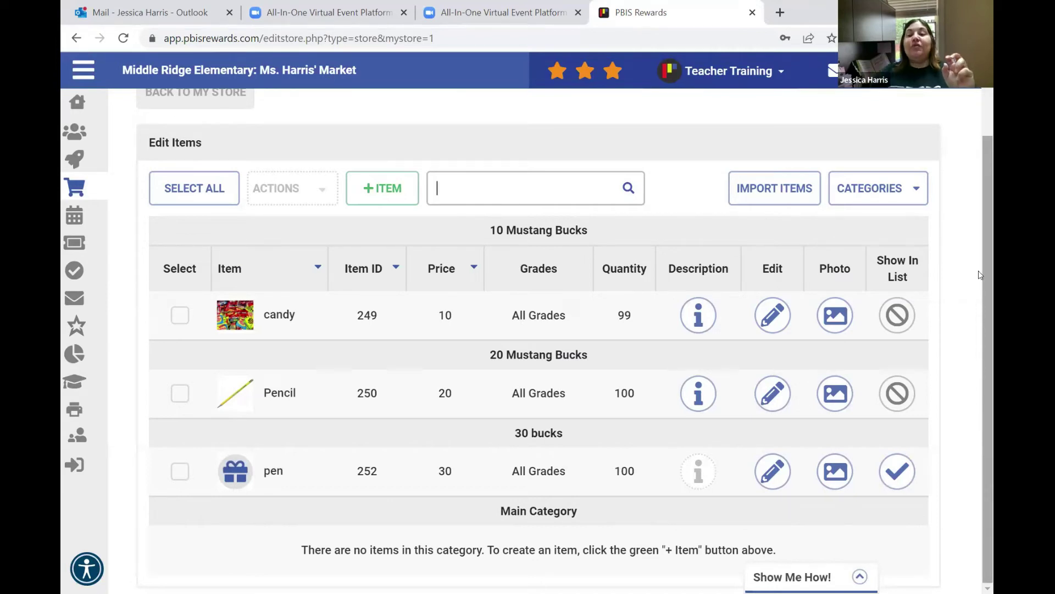
Try out the store list visibility by showing candy and Pencil, and hiding all three items again.
left_click(898, 318)
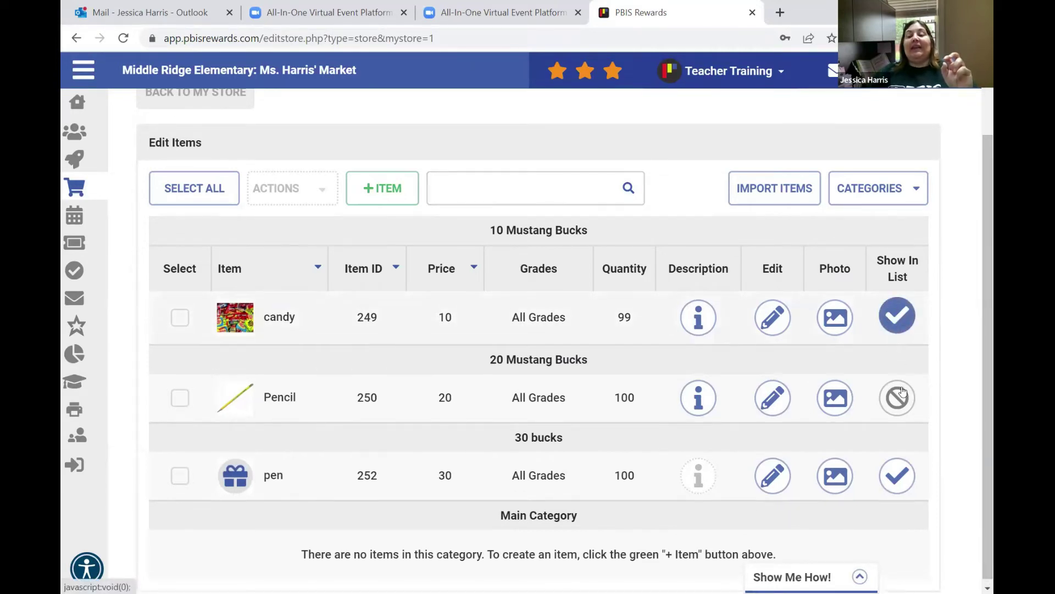
left_click(899, 405)
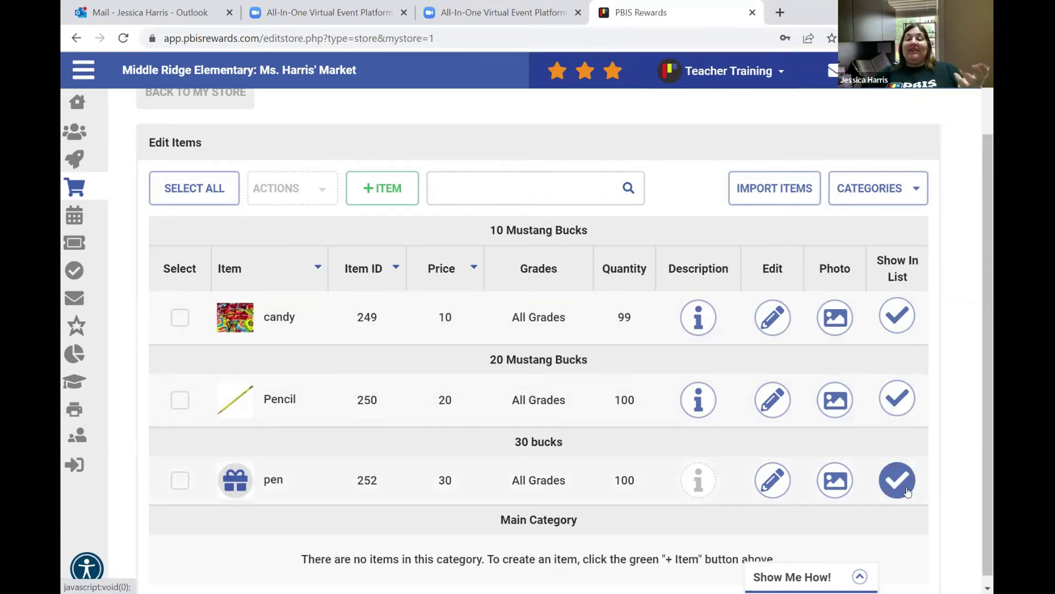
left_click(905, 488)
left_click(905, 400)
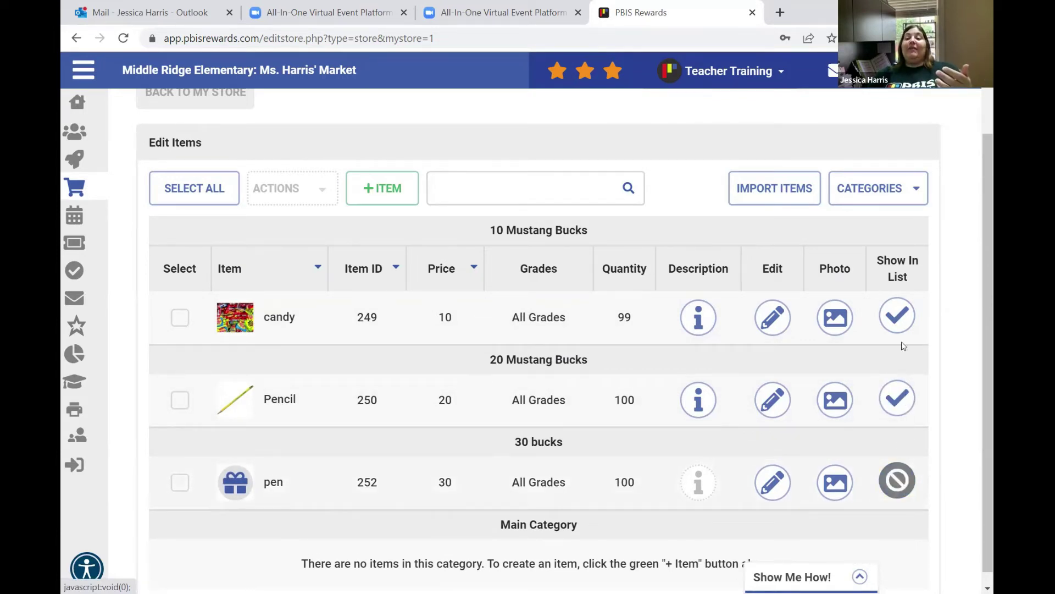
left_click(904, 316)
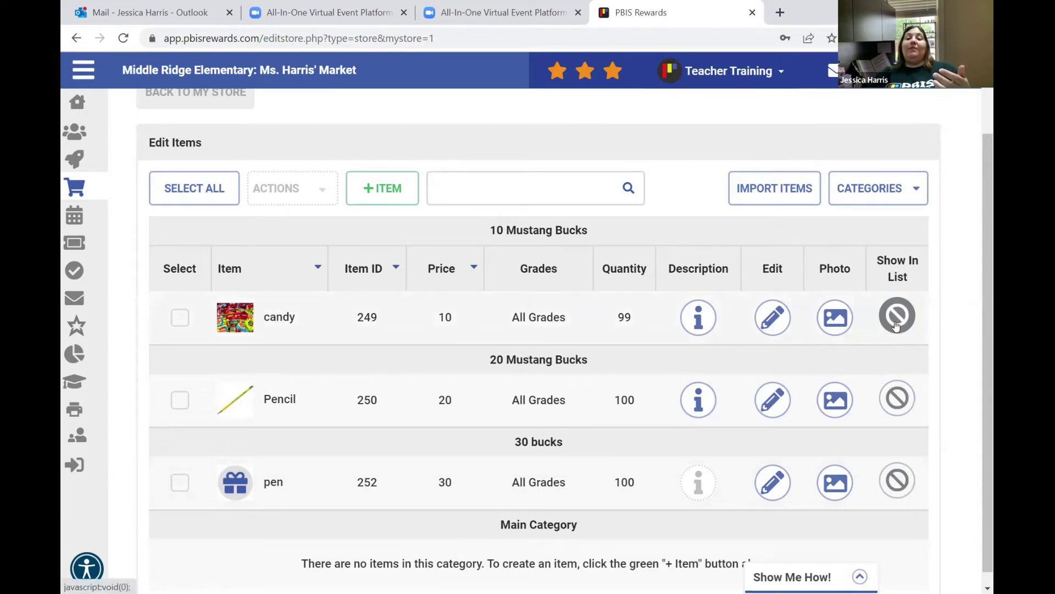
left_click(904, 316)
left_click(901, 322)
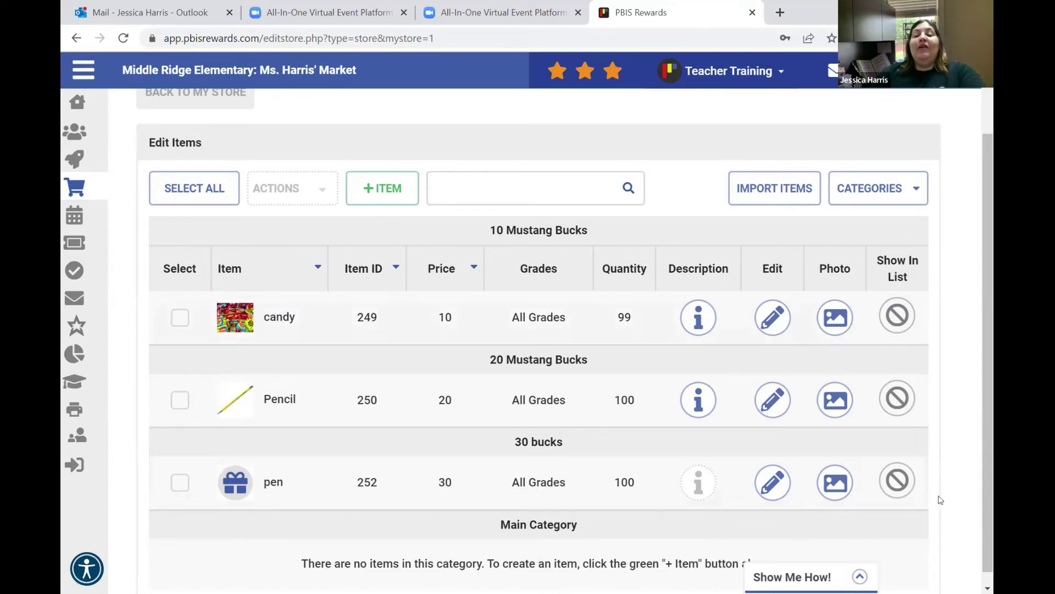
Make the pen, Pencil and candy items all show in the store list.
left_click(904, 489)
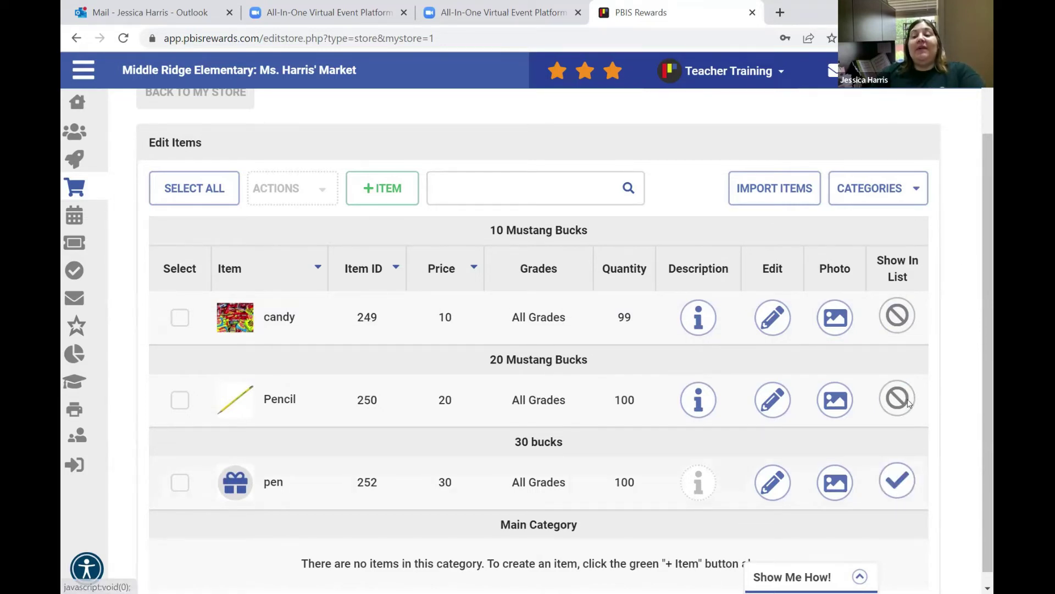
left_click(898, 391)
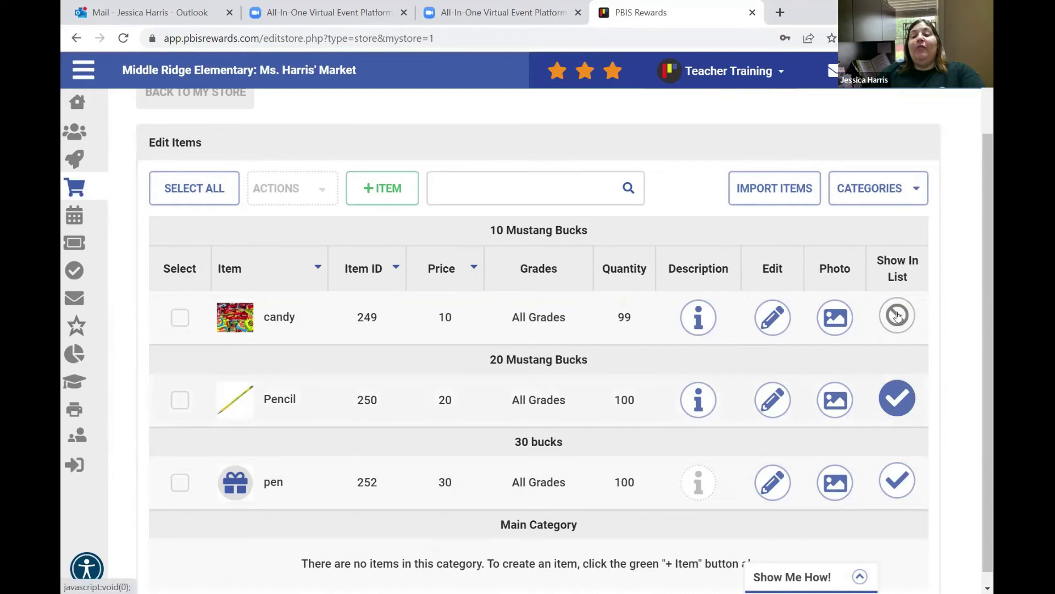
left_click(898, 316)
left_click(902, 396)
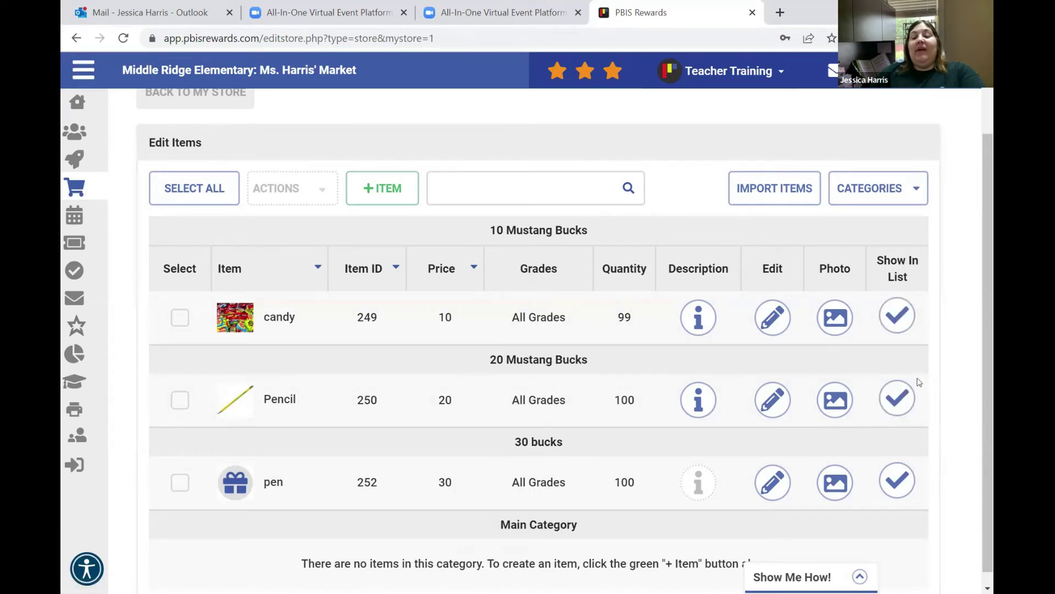
scroll(941, 455, "up", 2)
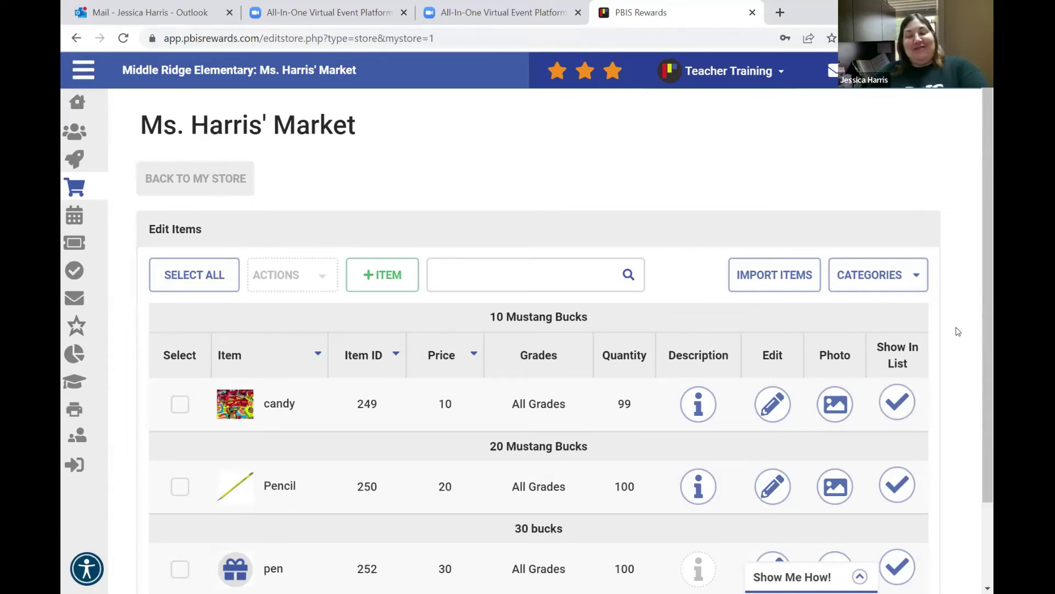
scroll(964, 363, "down", 1)
scroll(966, 362, "up", 1)
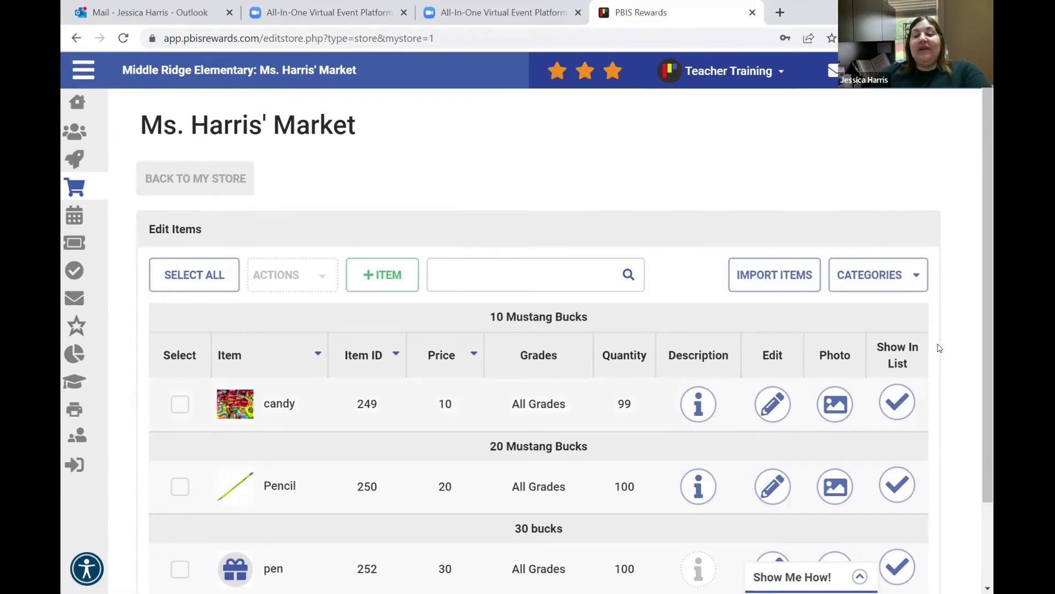
scroll(936, 349, "down", 2)
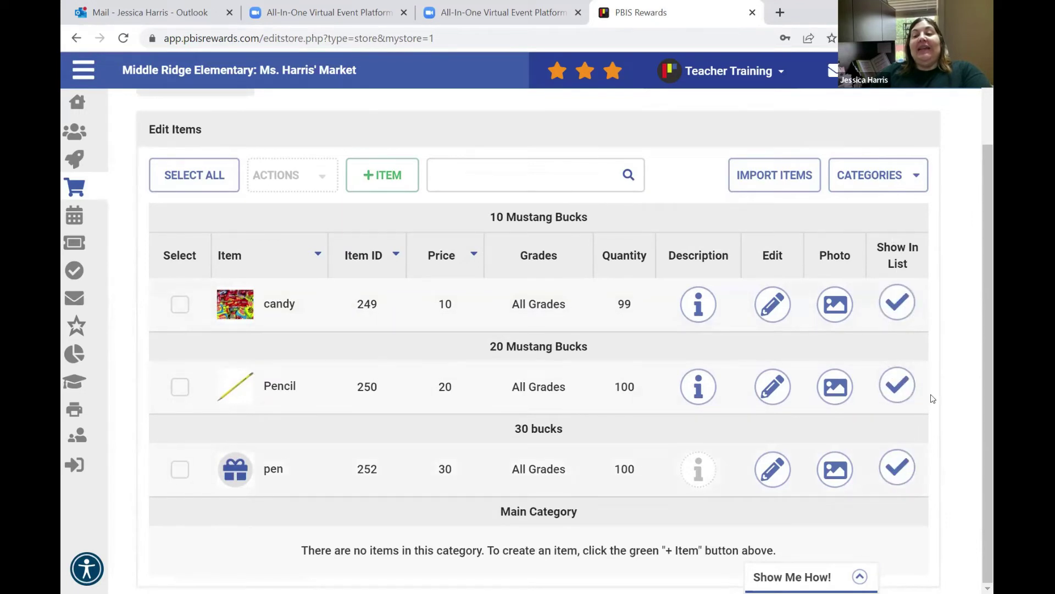
scroll(941, 358, "up", 1)
scroll(940, 359, "up", 2)
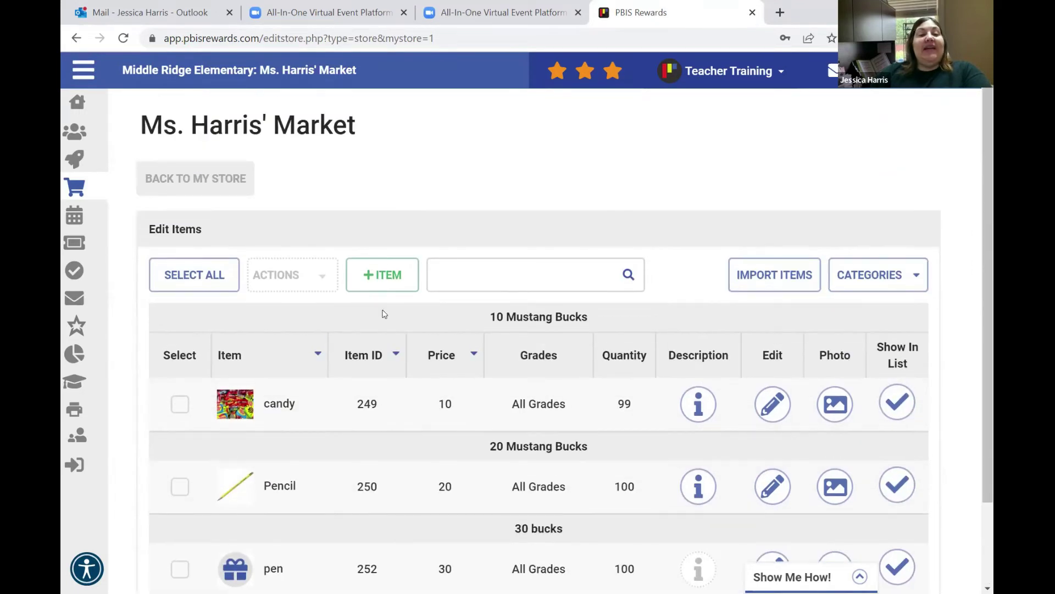
Open the Test group and display the personal store's items for its students.
left_click(73, 132)
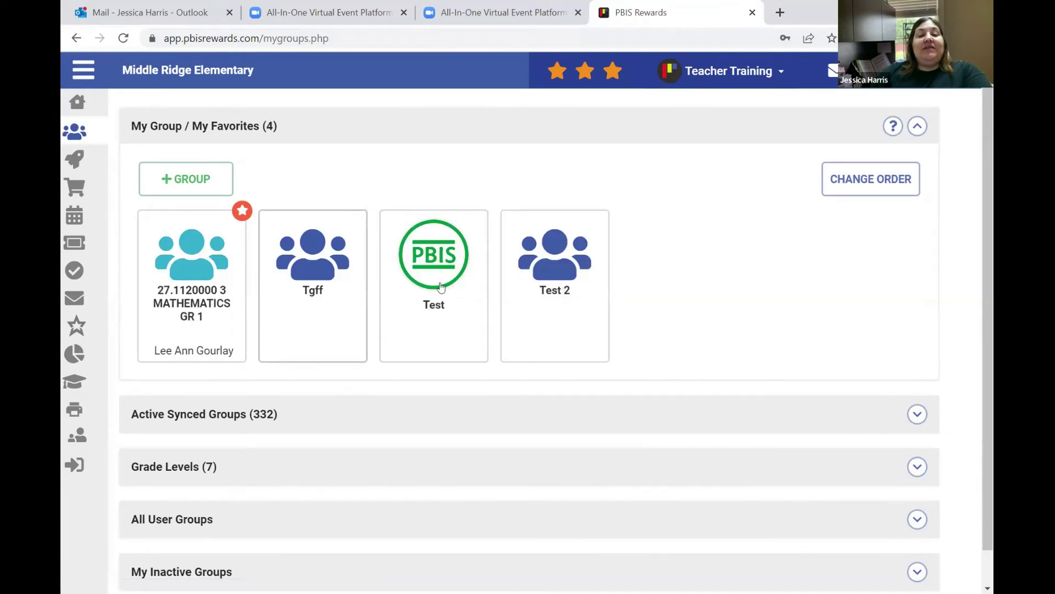
left_click(434, 264)
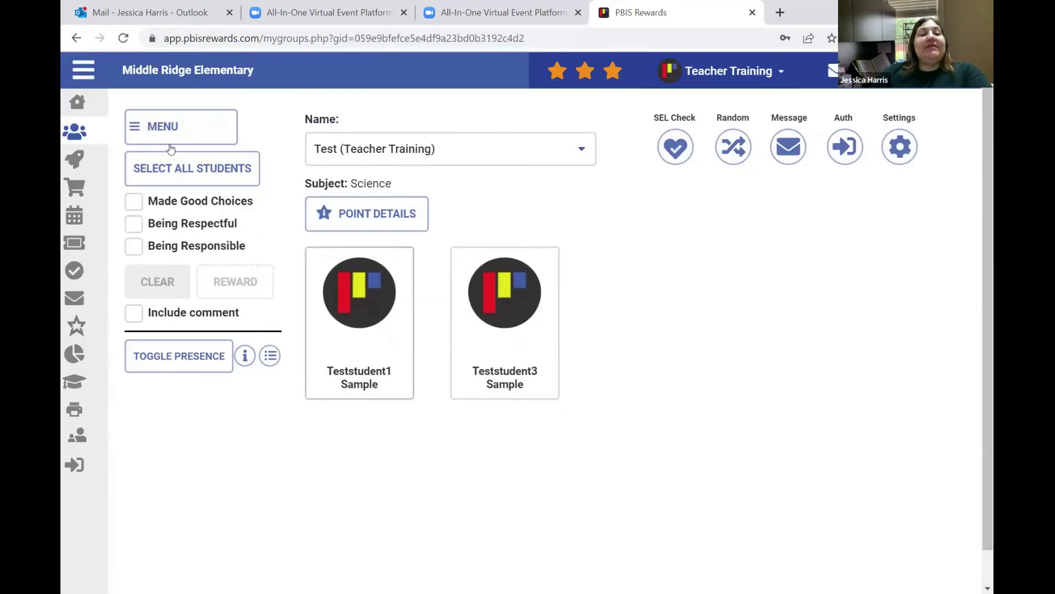
left_click(137, 127)
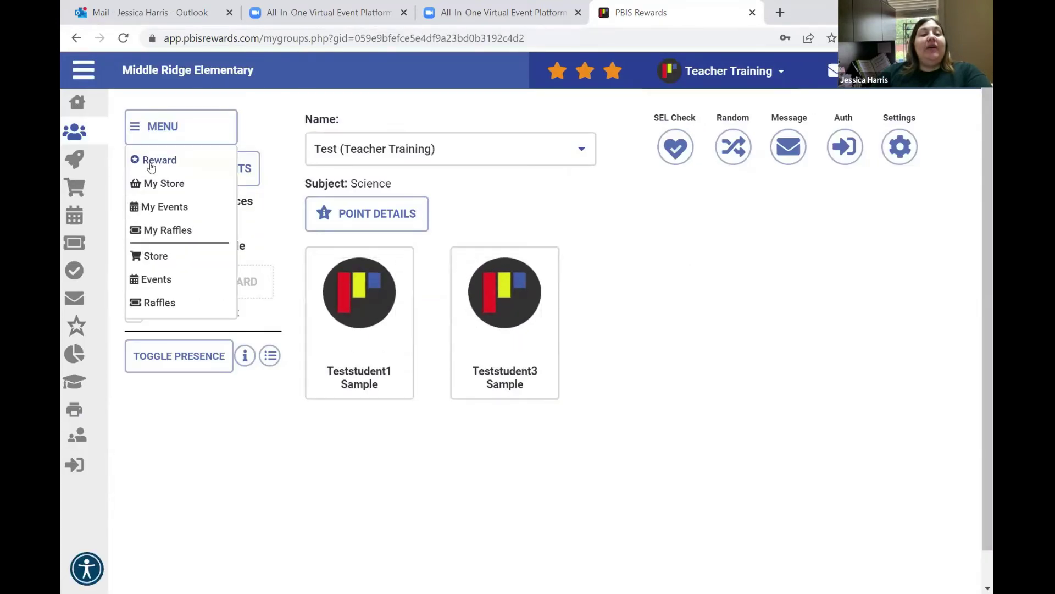
left_click(154, 185)
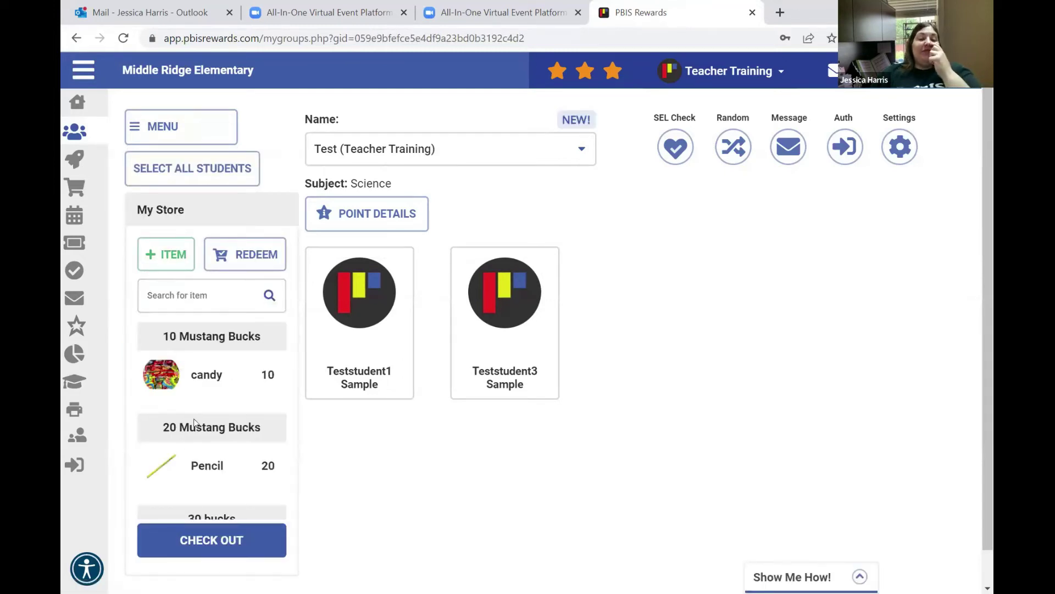
Select both sample students and the candy item in the Test group and start the checkout.
left_click(365, 339)
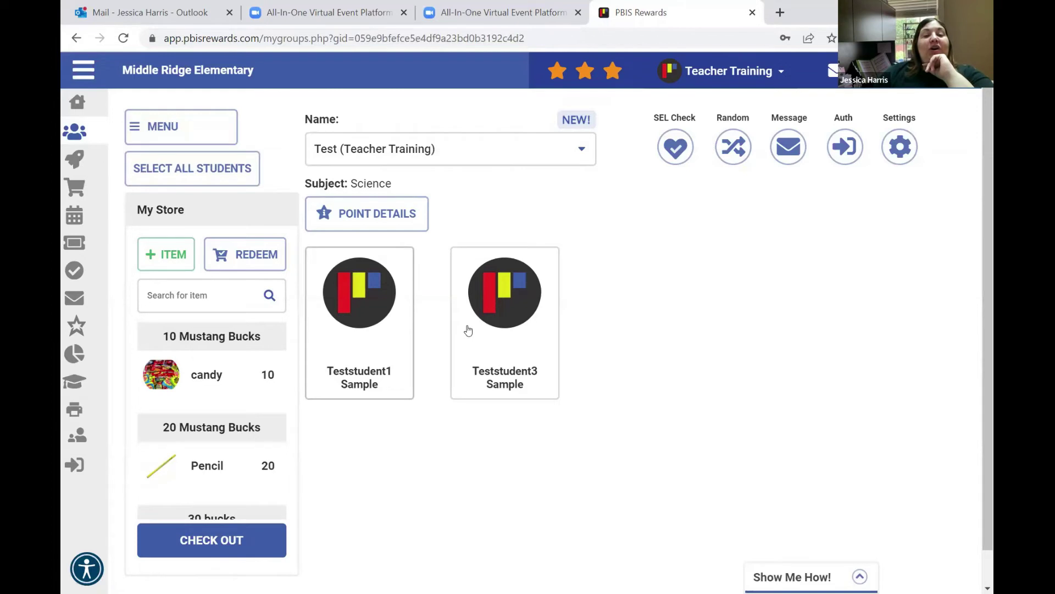
left_click(504, 320)
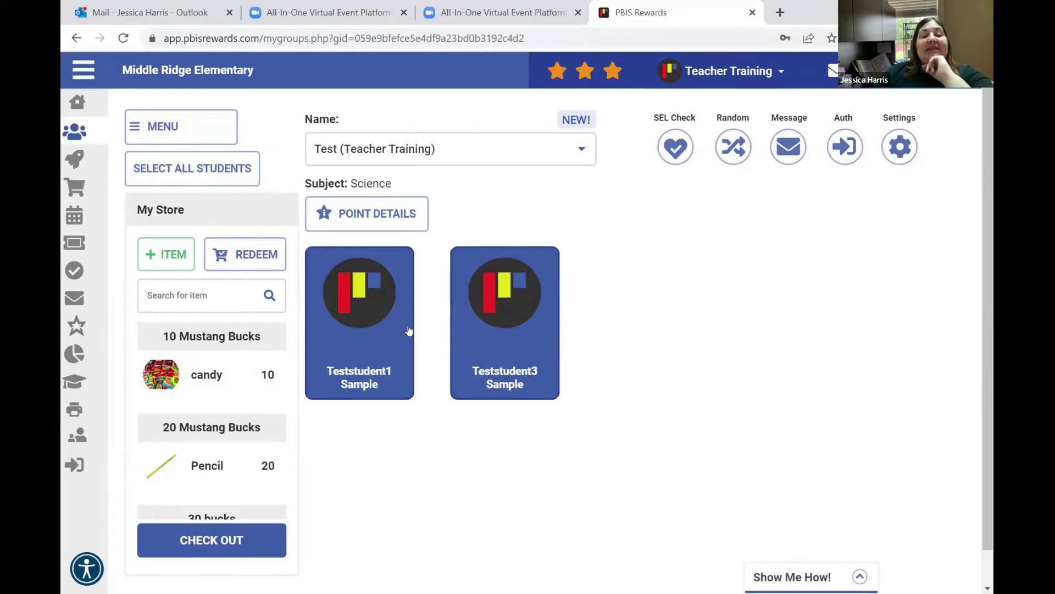
left_click(191, 377)
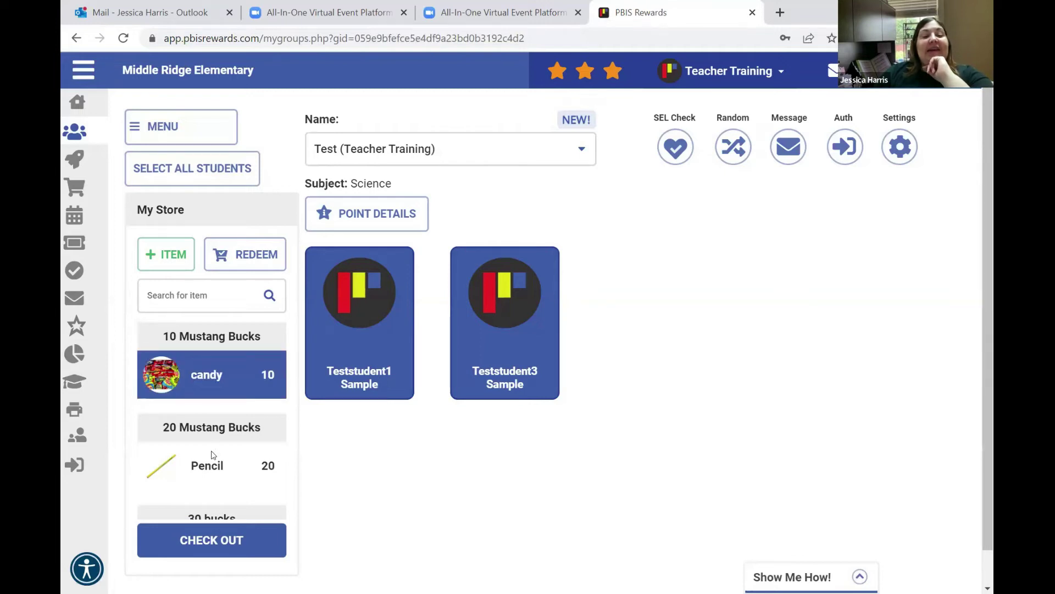
left_click(216, 545)
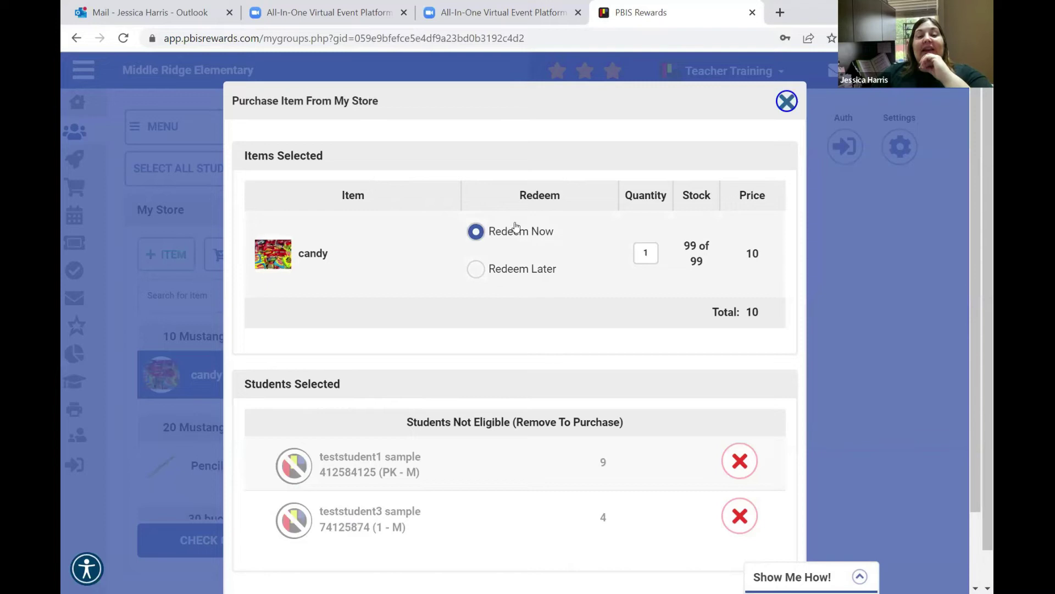
Remove both sample students from the candy purchase and close it without purchasing.
scroll(789, 242, "down", 2)
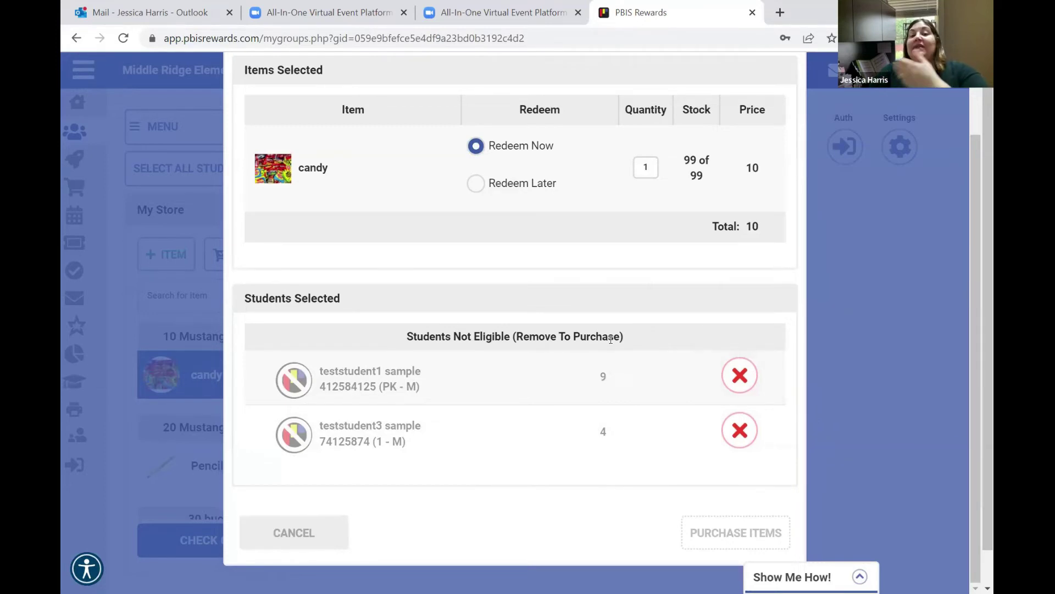
left_click(740, 430)
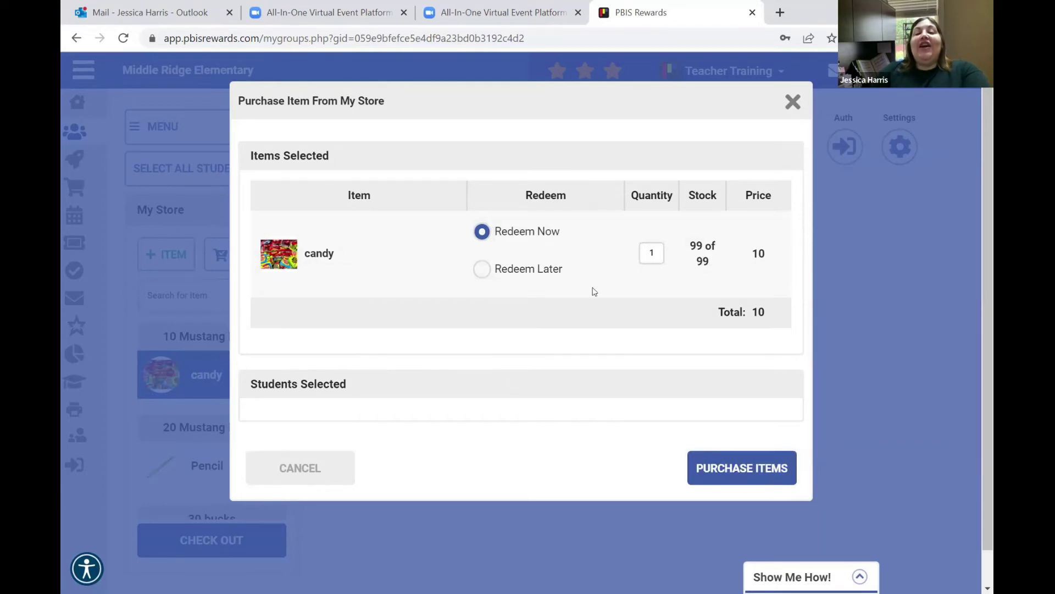
left_click(793, 102)
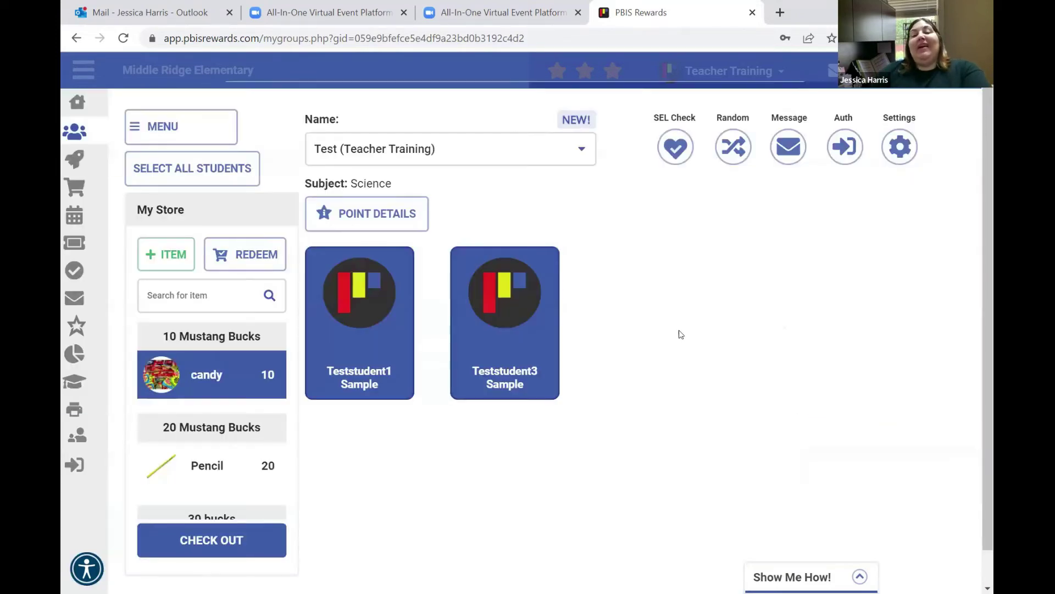
scroll(775, 369, "down", 1)
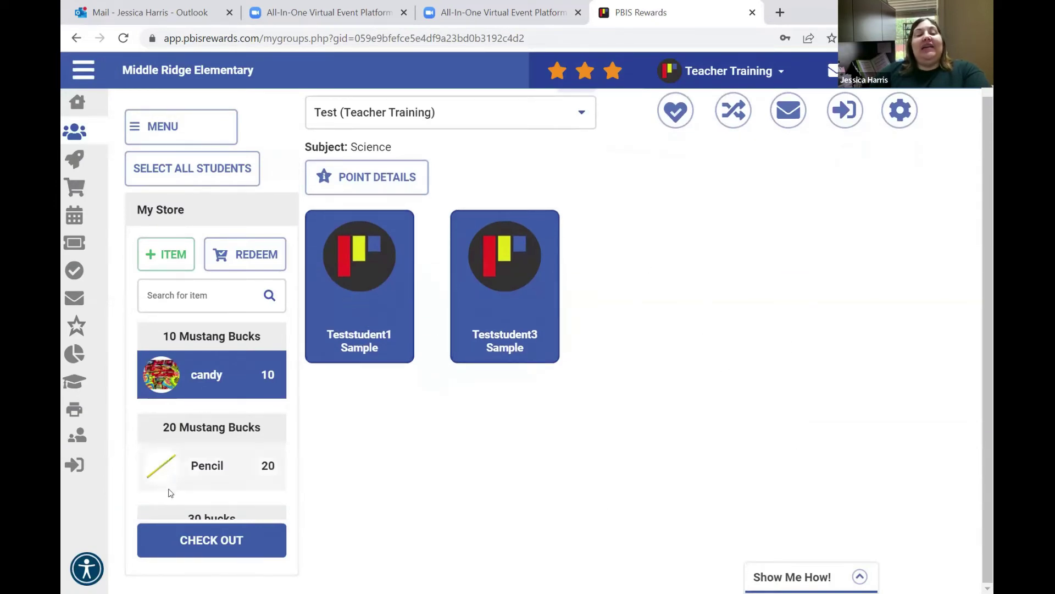
Deselect both sample students, then choose the Pencil item and select only the first sample student in the Test group.
left_click(365, 299)
left_click(514, 317)
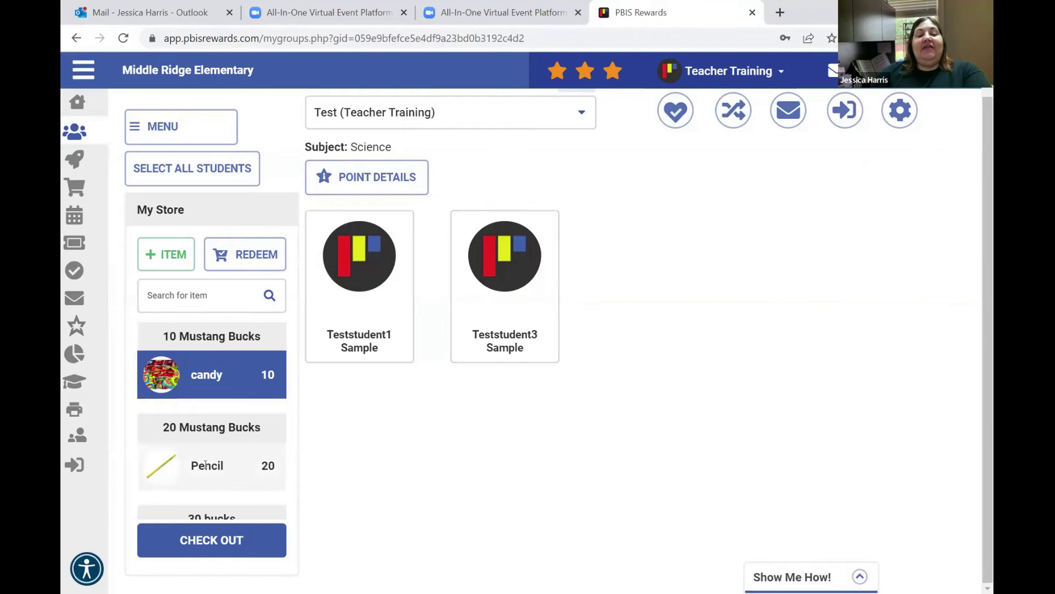
left_click(206, 465)
left_click(357, 323)
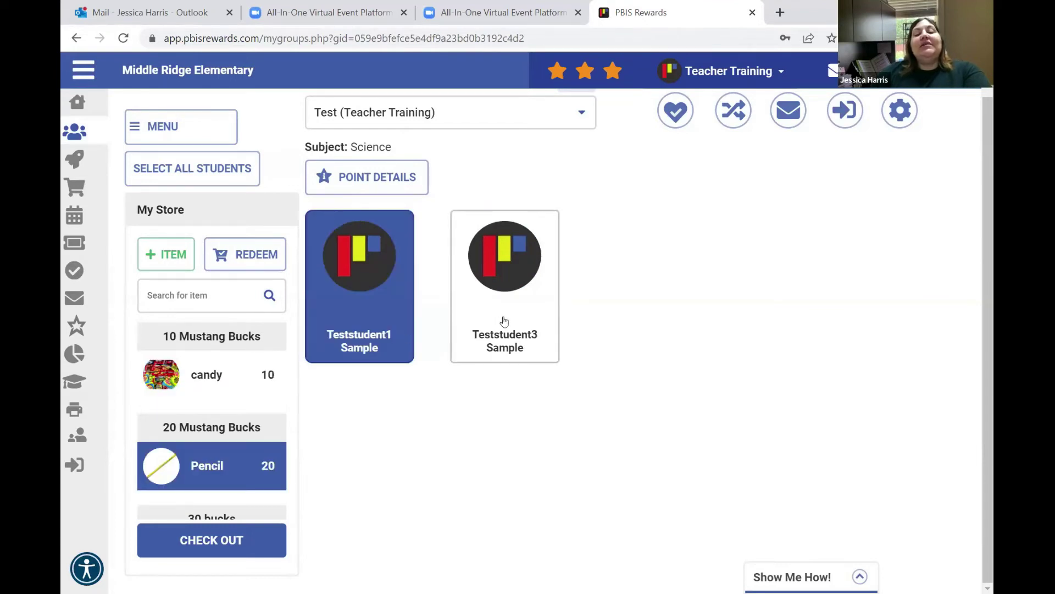
scroll(810, 353, "up", 1)
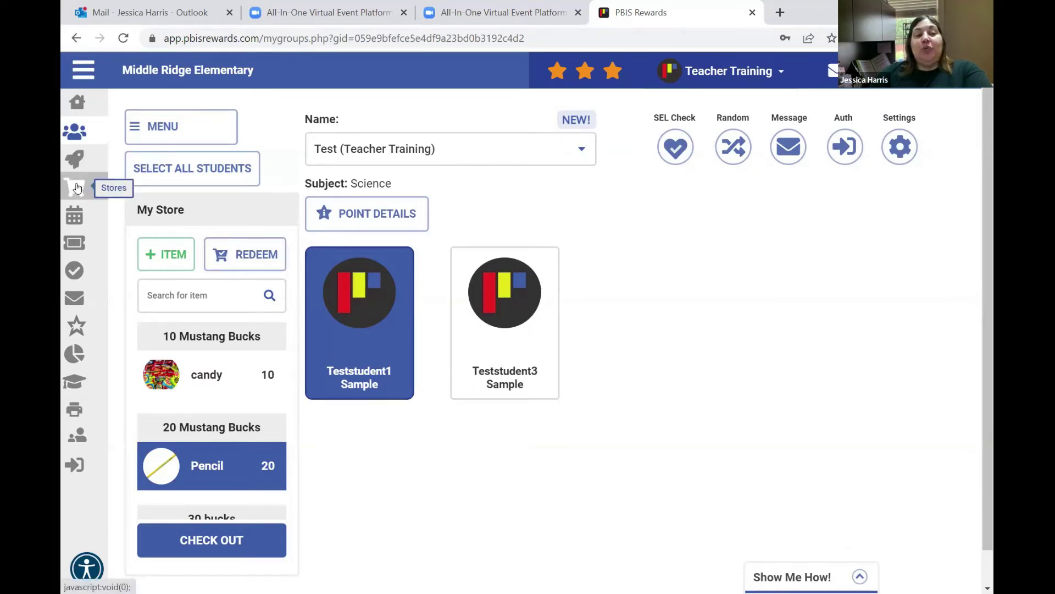
Go to the events calendar and open the list of my own events for editing.
left_click(77, 188)
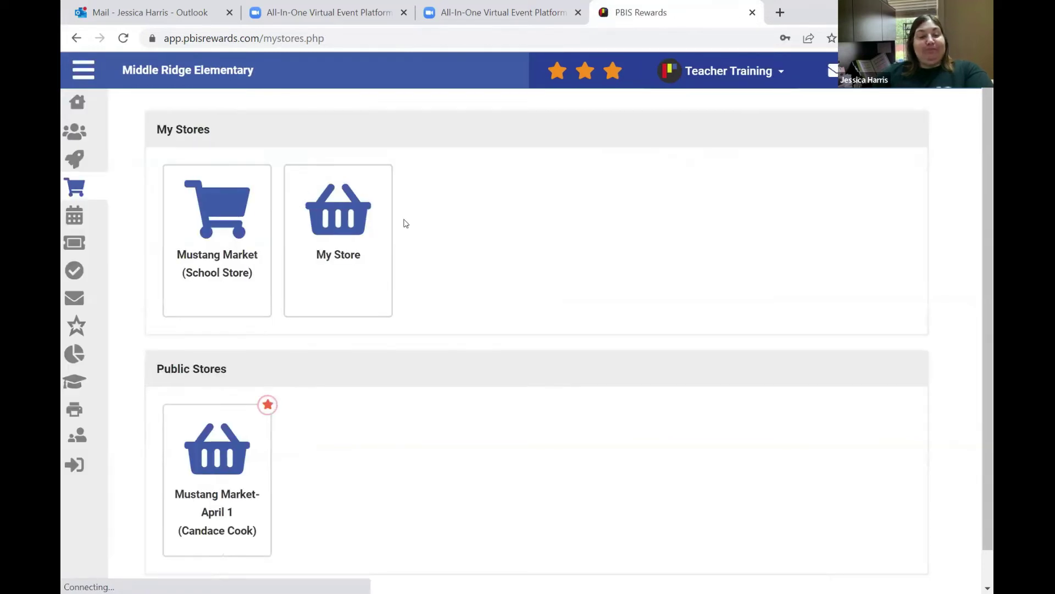
left_click(78, 218)
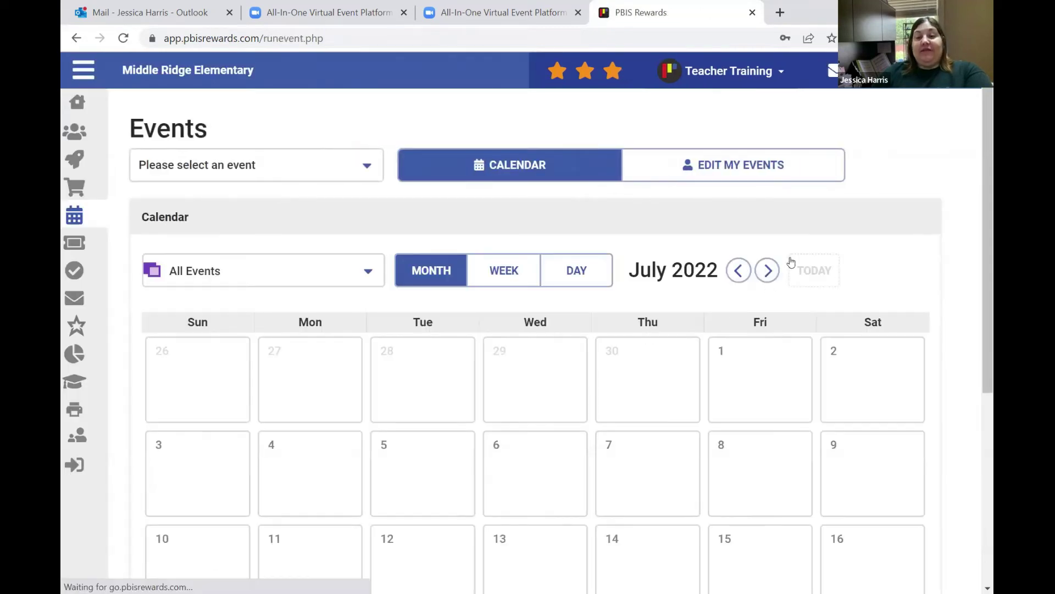
left_click(745, 167)
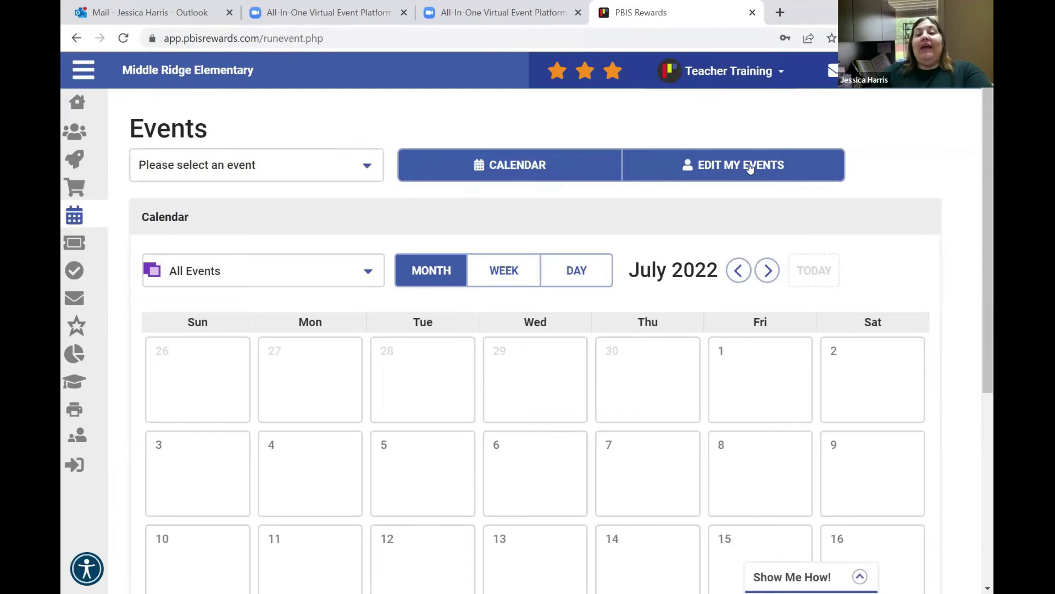
left_click(749, 168)
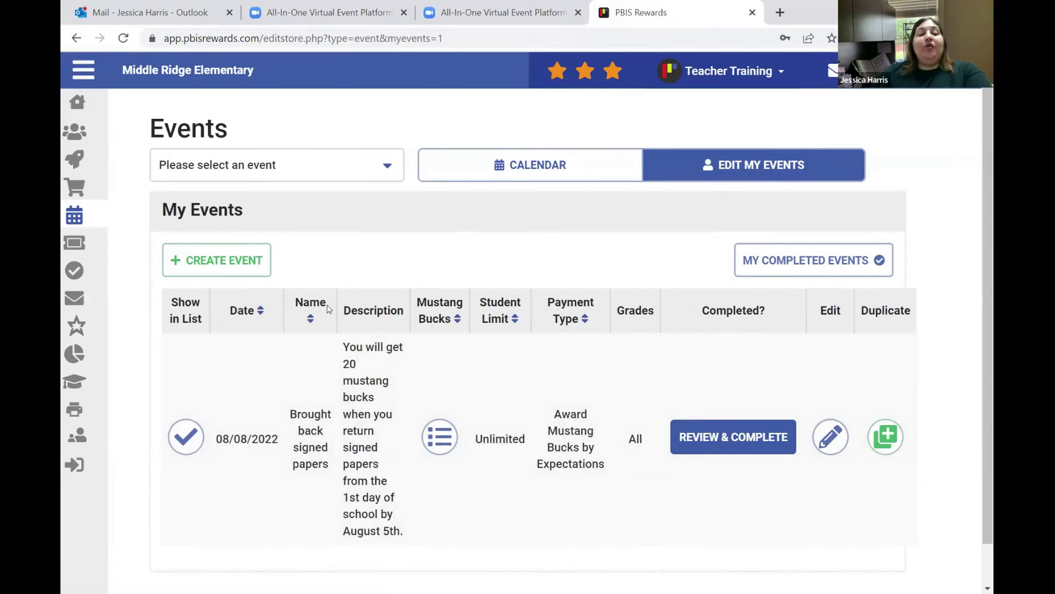
Start creating an event, view the available event types, and close the form without creating anything.
left_click(222, 266)
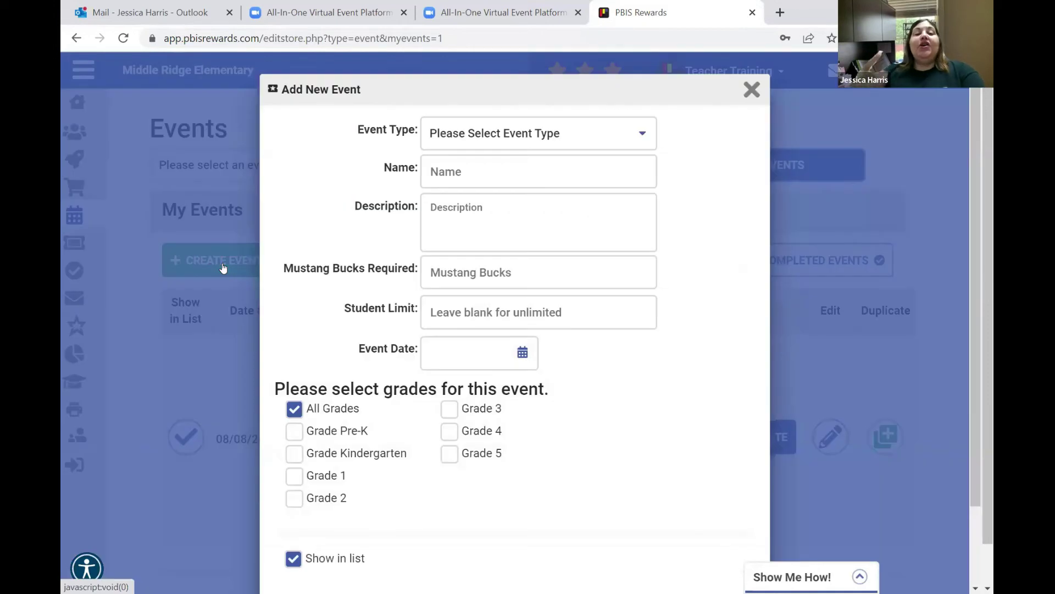
left_click(644, 136)
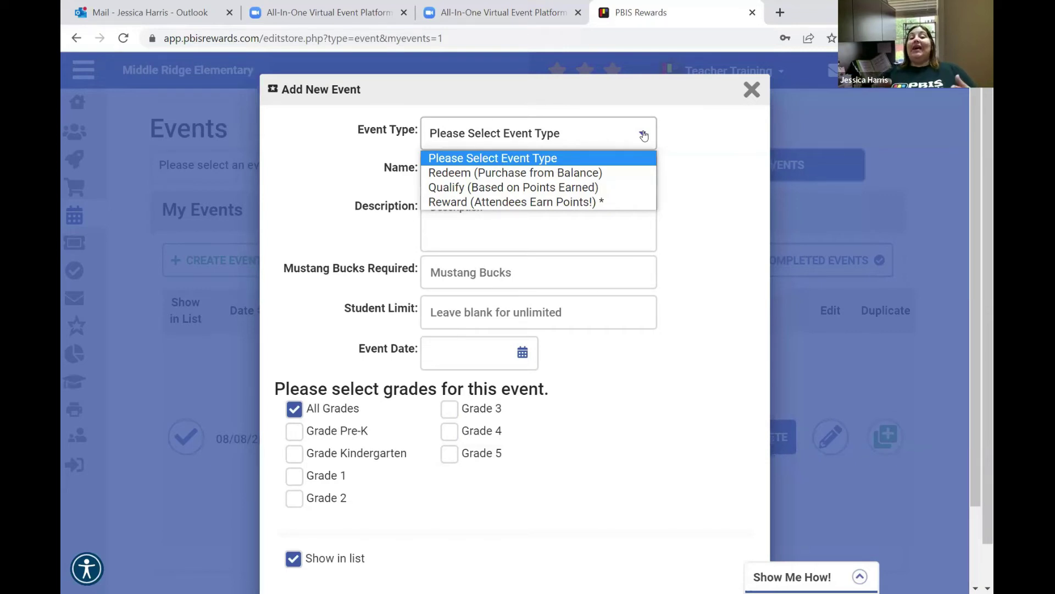
left_click(751, 90)
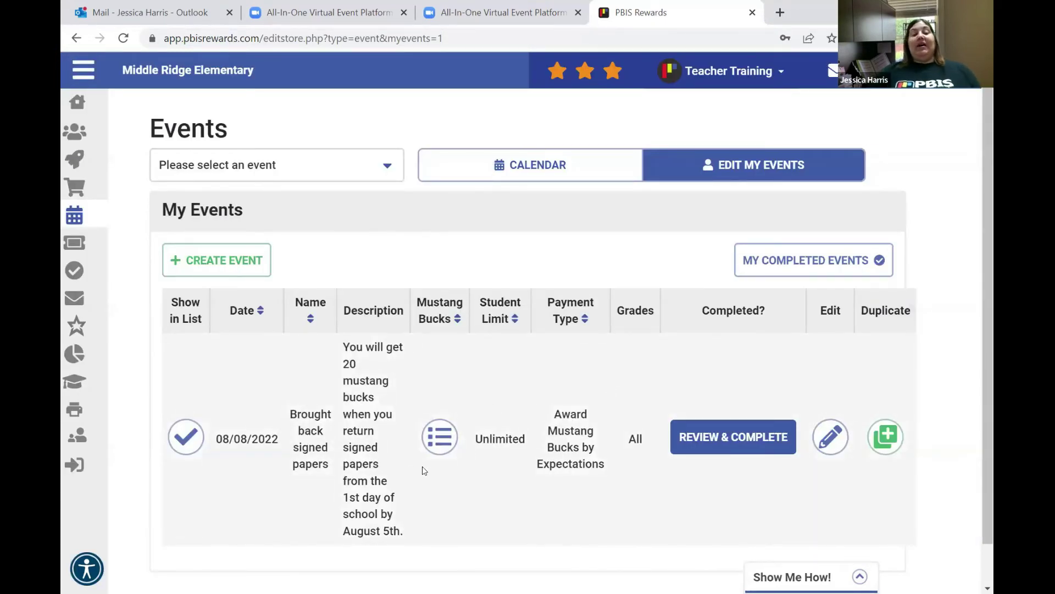
Open the "Brought back signed papers" event, review its award, date and grade settings, and save it.
scroll(424, 470, "down", 1)
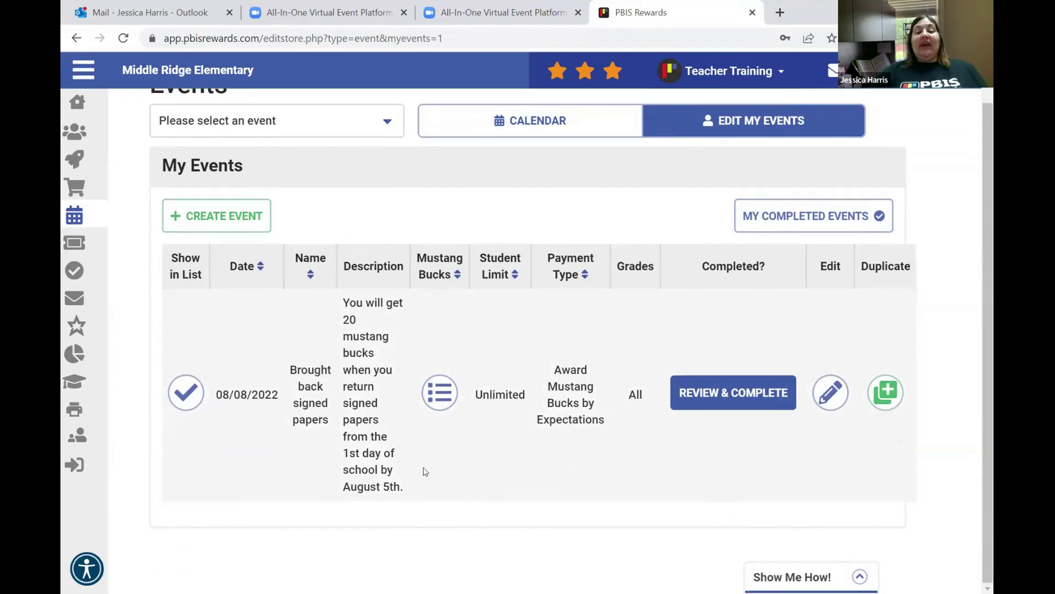
left_click(842, 397)
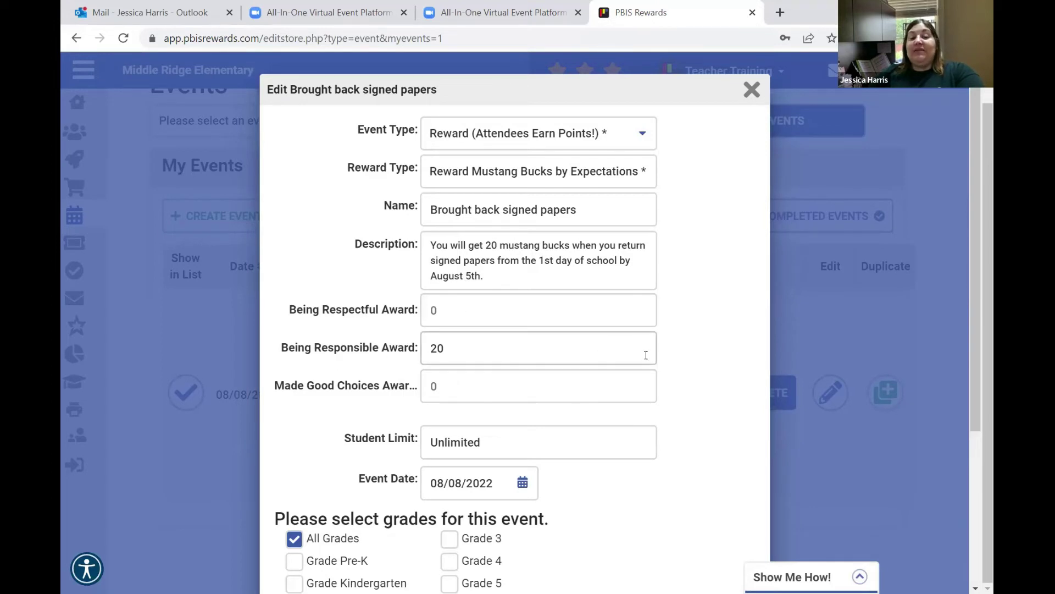
scroll(687, 353, "down", 4)
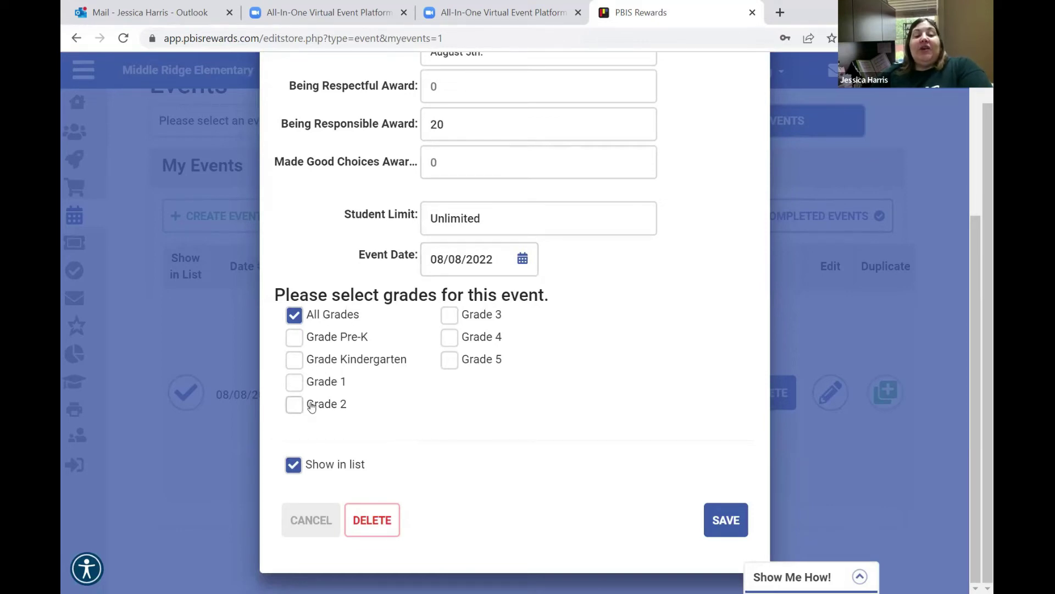
left_click(710, 518)
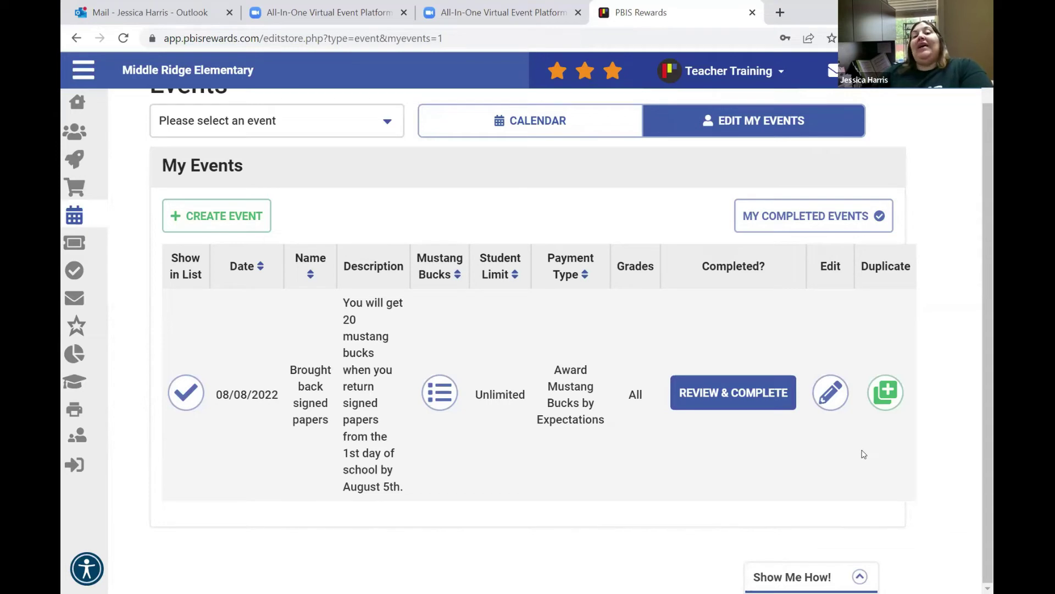
Bring up the blank new event form again, point out the Reward (Attendees Earn Points!) event type, and close the form.
scroll(862, 451, "up", 1)
scroll(919, 378, "down", 1)
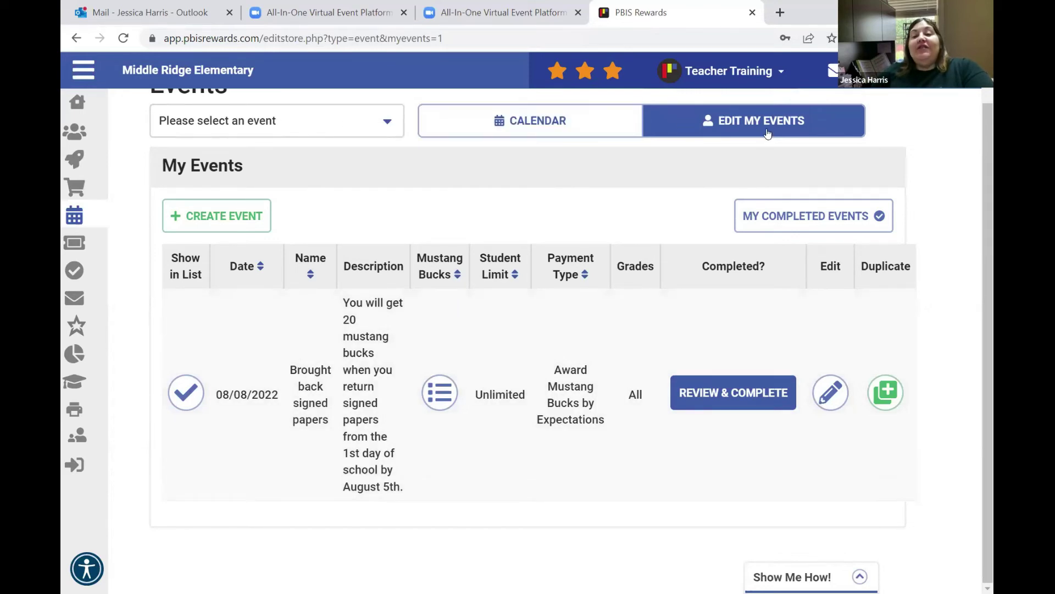
left_click(812, 199)
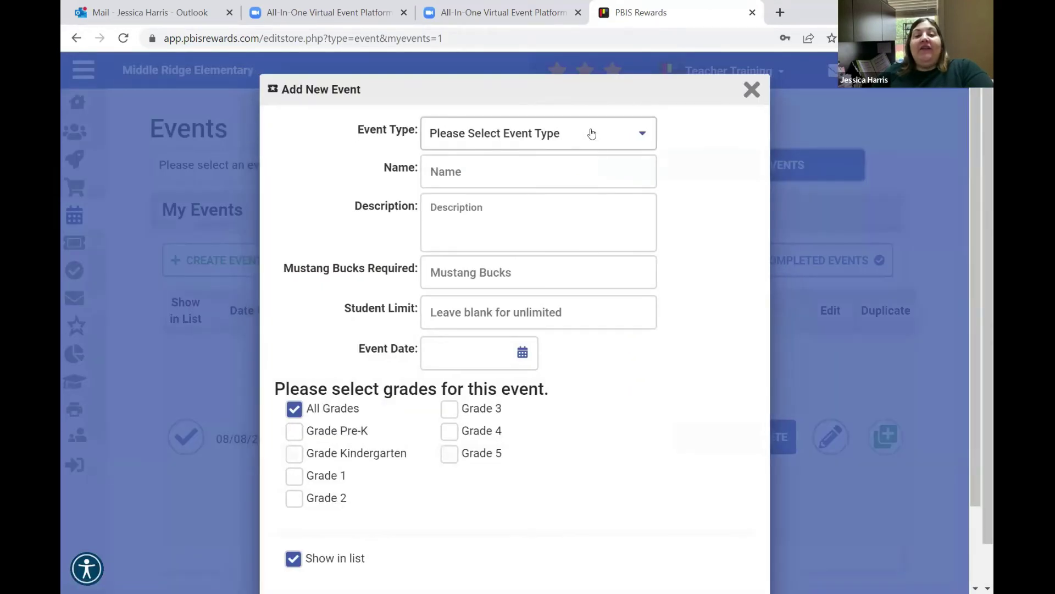
left_click(581, 146)
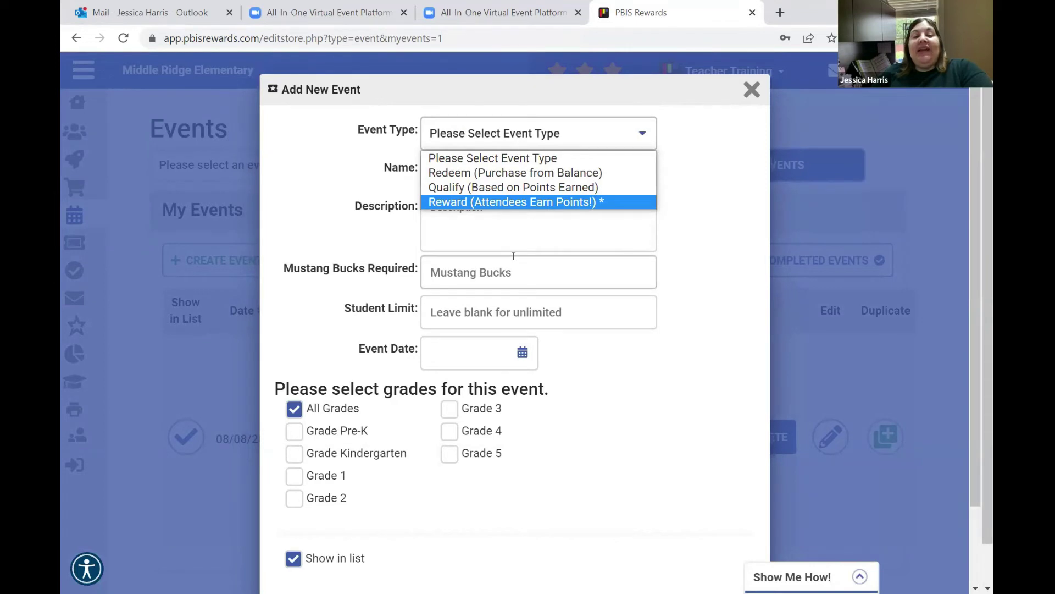
left_click(752, 90)
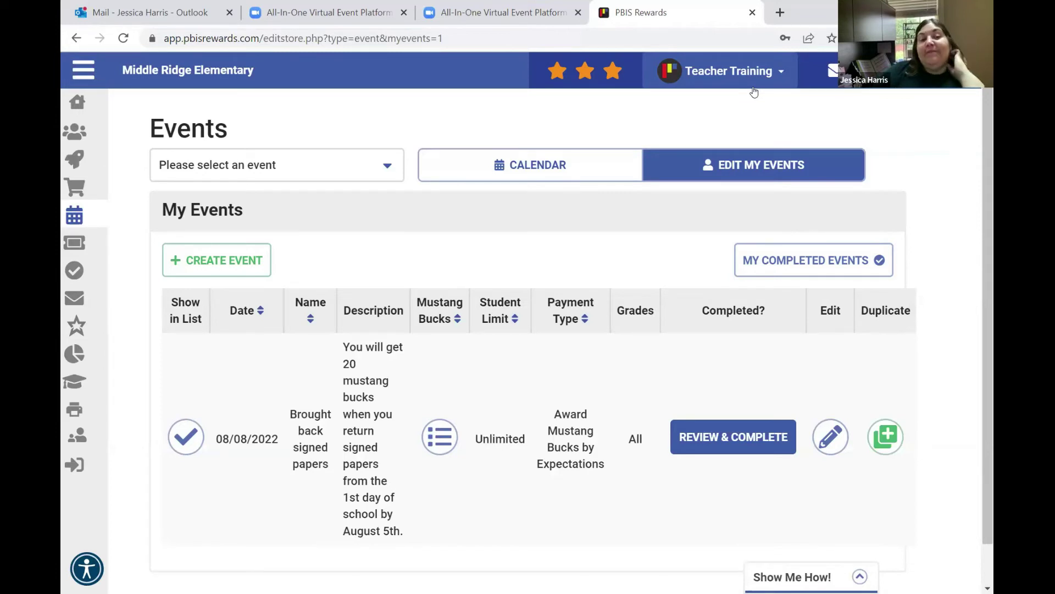
Return to the events calendar, look over the July 2022 month, and advance it to August 2022.
left_click(533, 174)
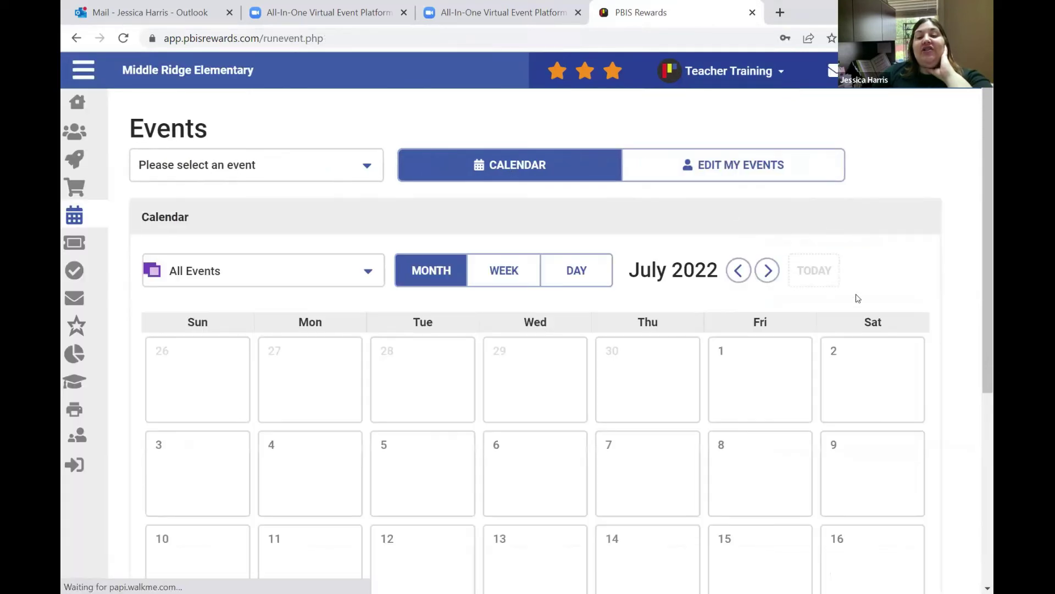
scroll(855, 297, "down", 3)
scroll(857, 300, "down", 3)
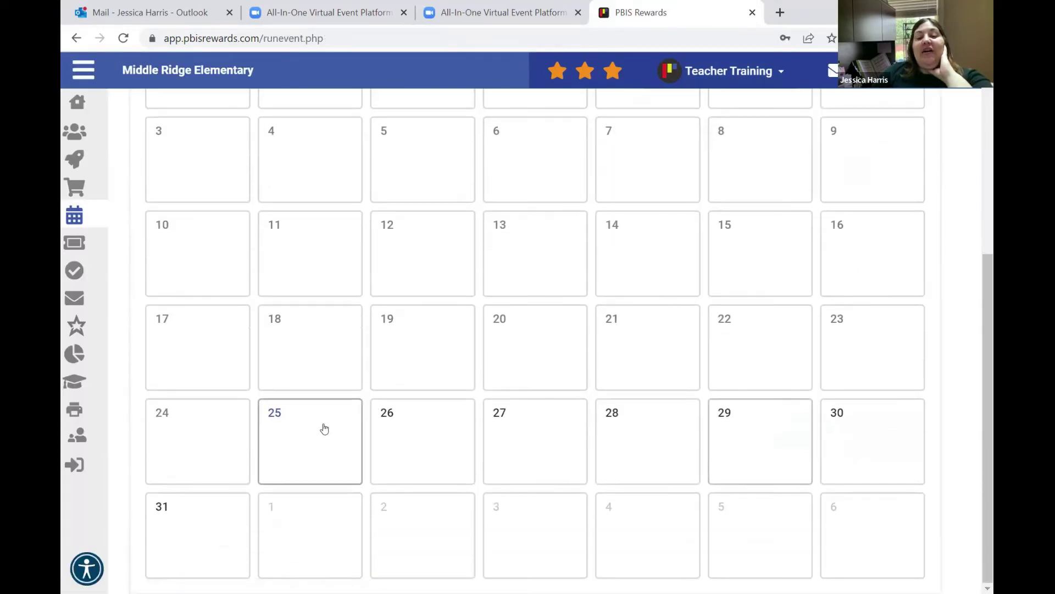
scroll(714, 352, "up", 6)
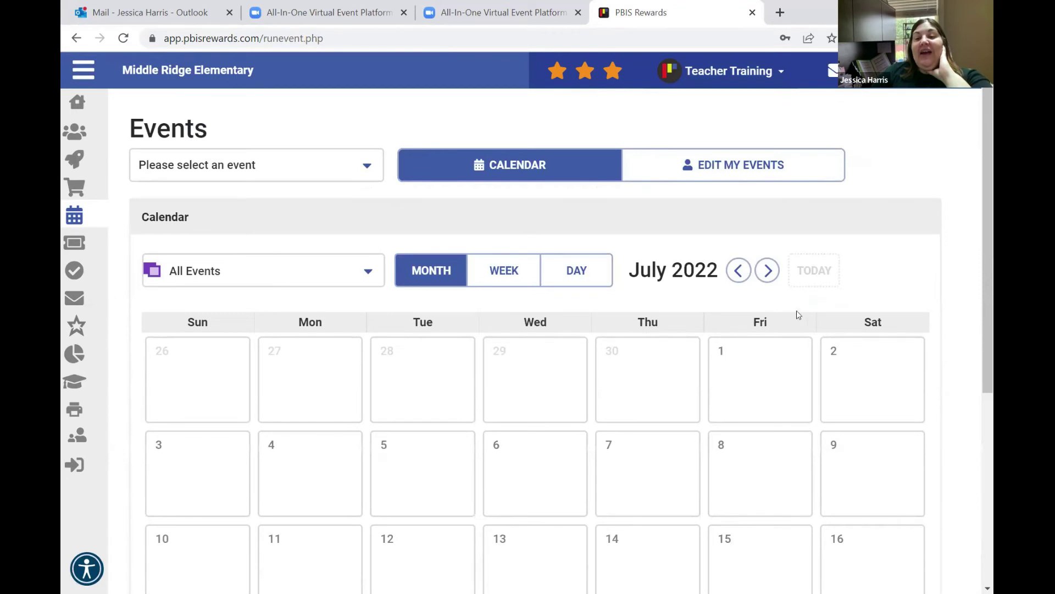
left_click(767, 271)
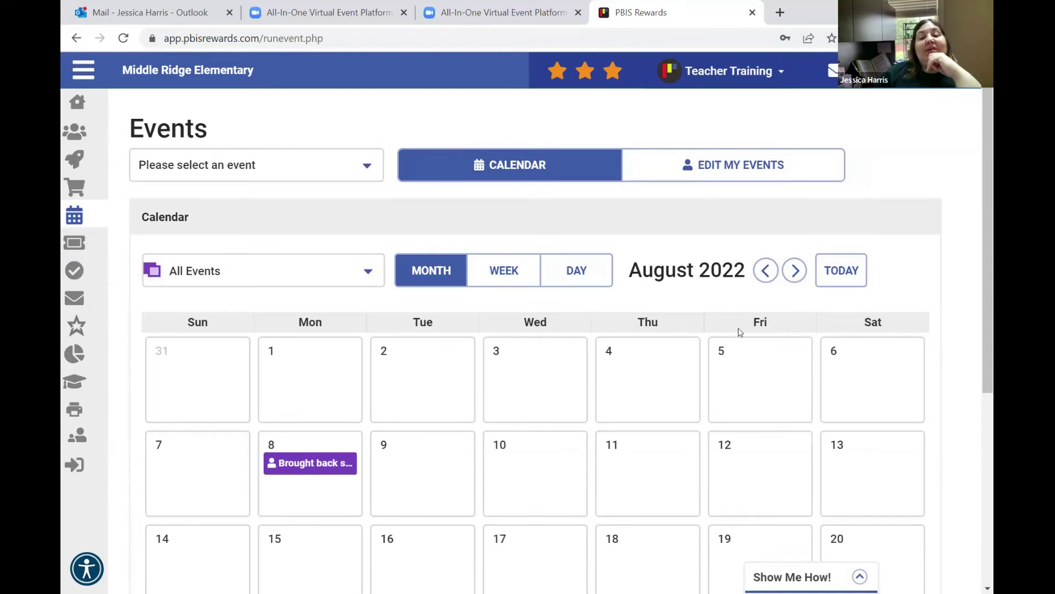
Open my raffles and bring up the settings of the Mr. Goodbar raffle for editing.
left_click(76, 249)
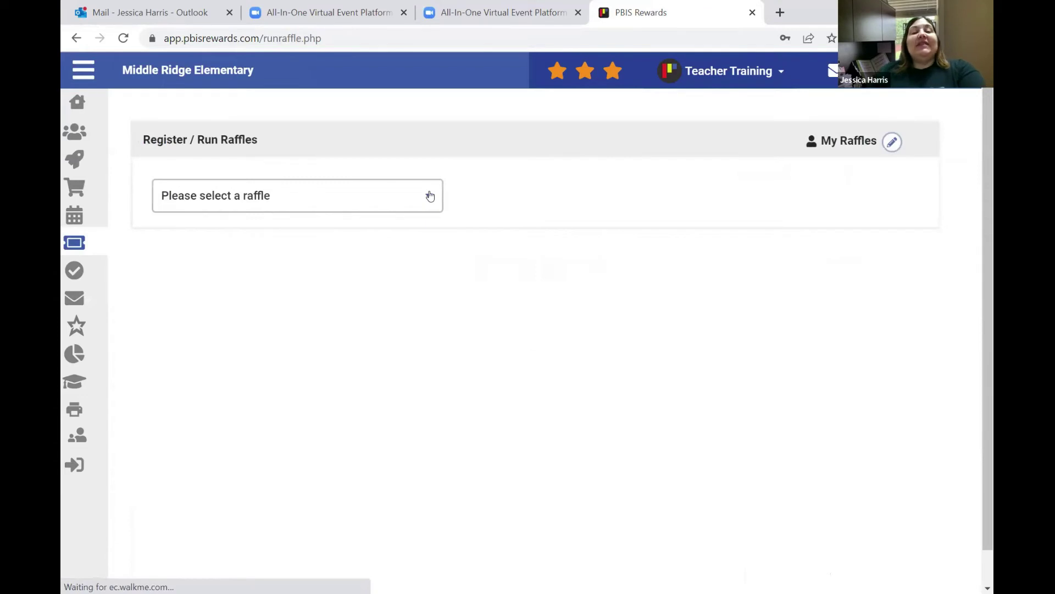
left_click(891, 144)
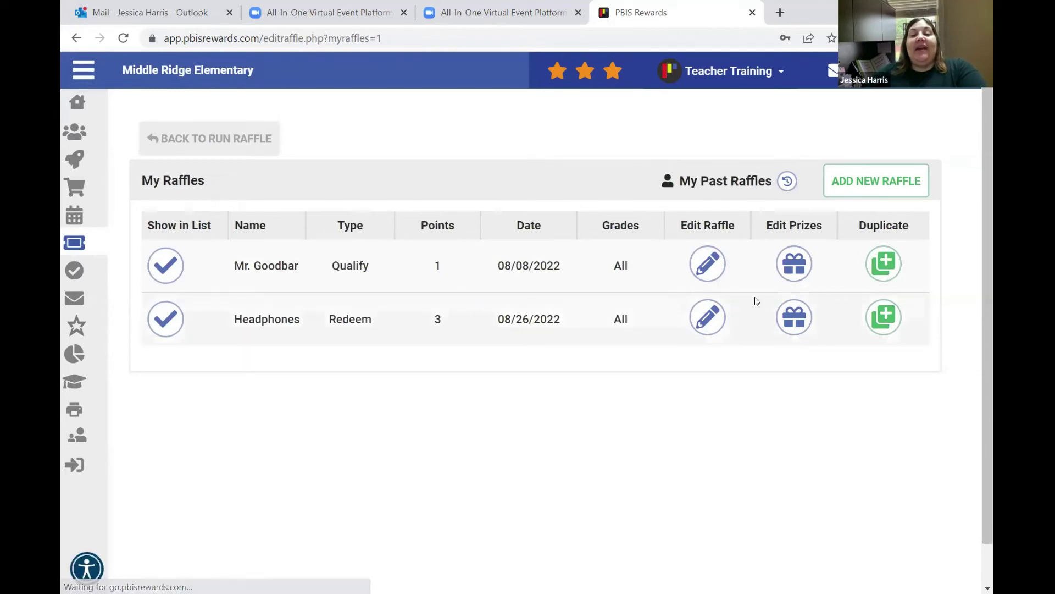
left_click(709, 266)
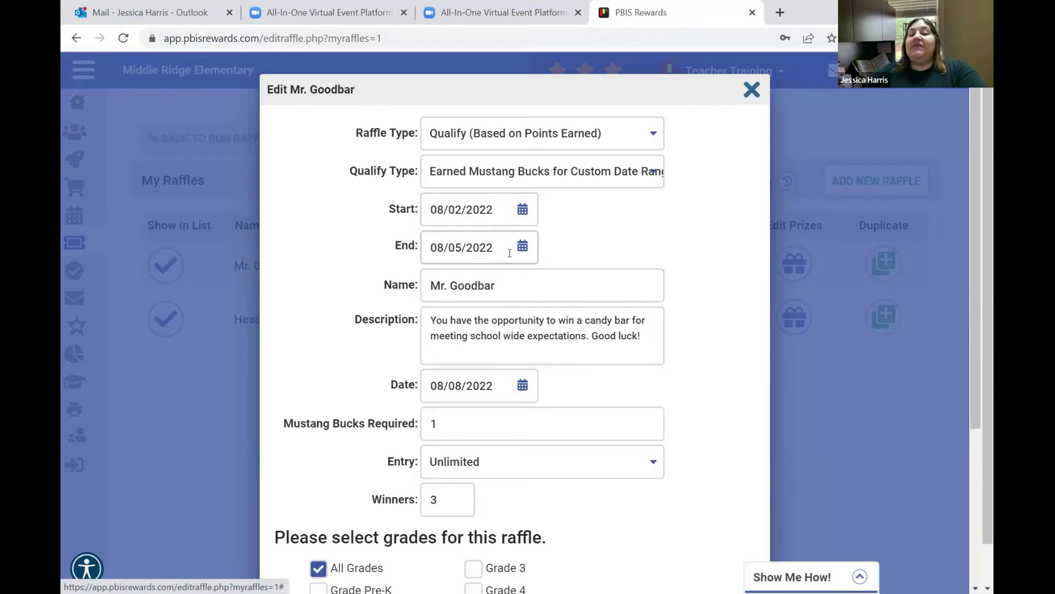
scroll(599, 245, "down", 3)
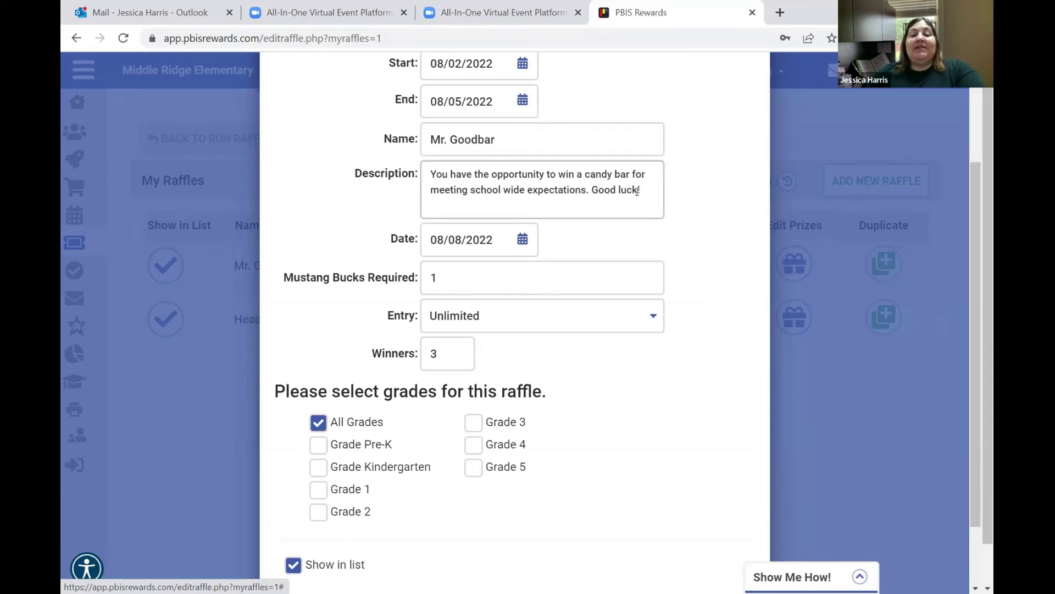
Review the Mr. Goodbar raffle's date, entry, winner and grade settings, keep Mustang Bucks Required at 1, and save the raffle.
left_click(435, 246)
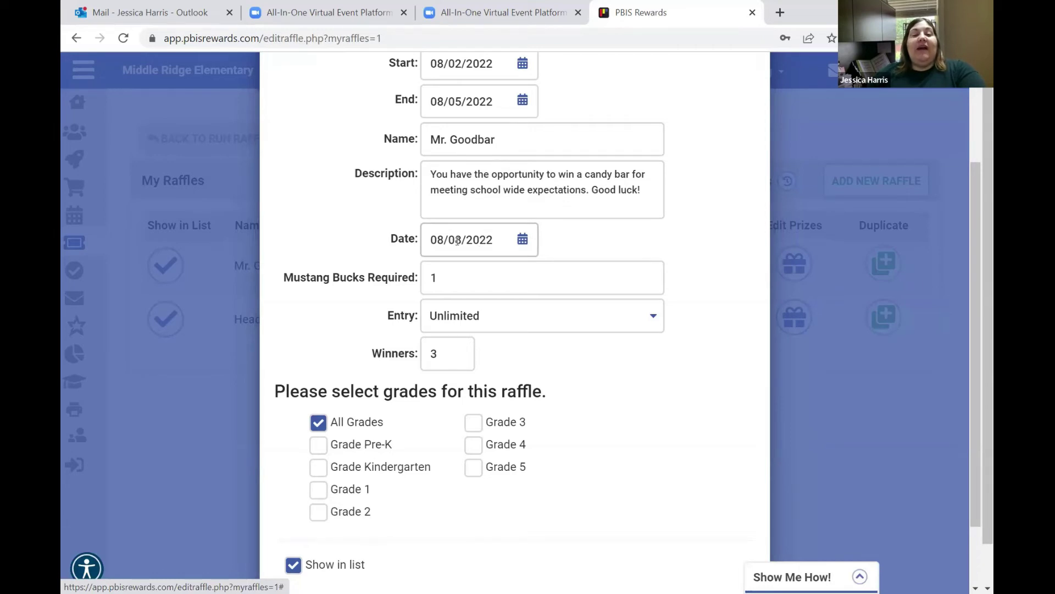
left_click(466, 285)
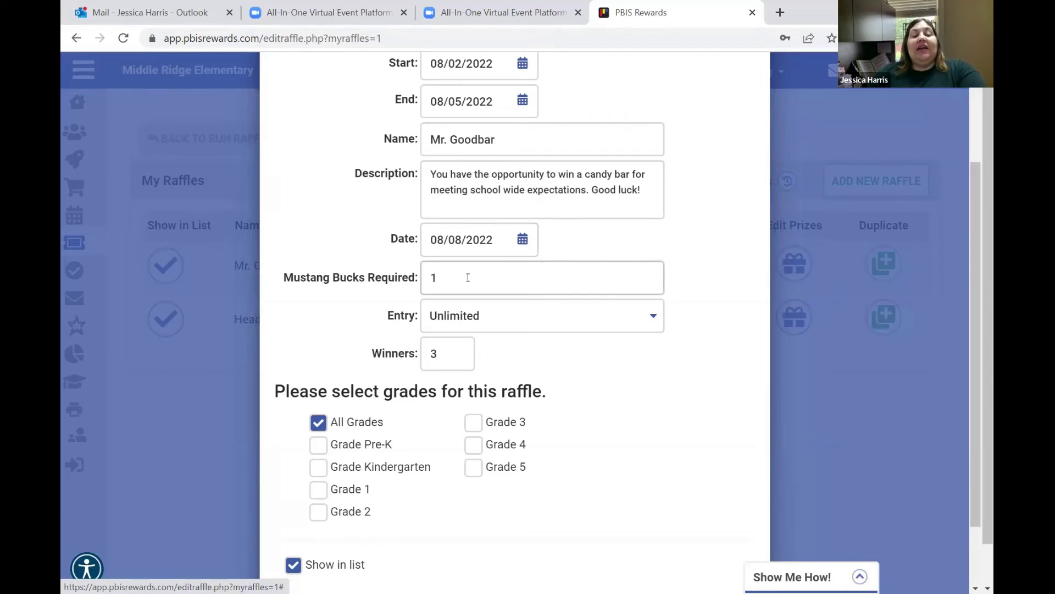
type("1")
left_click(503, 320)
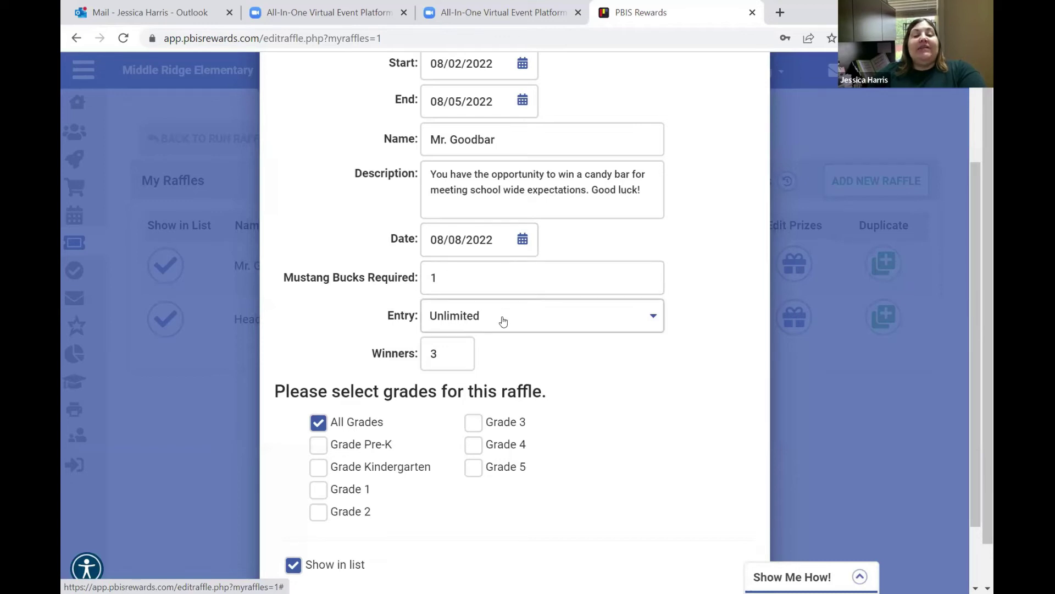
left_click(449, 354)
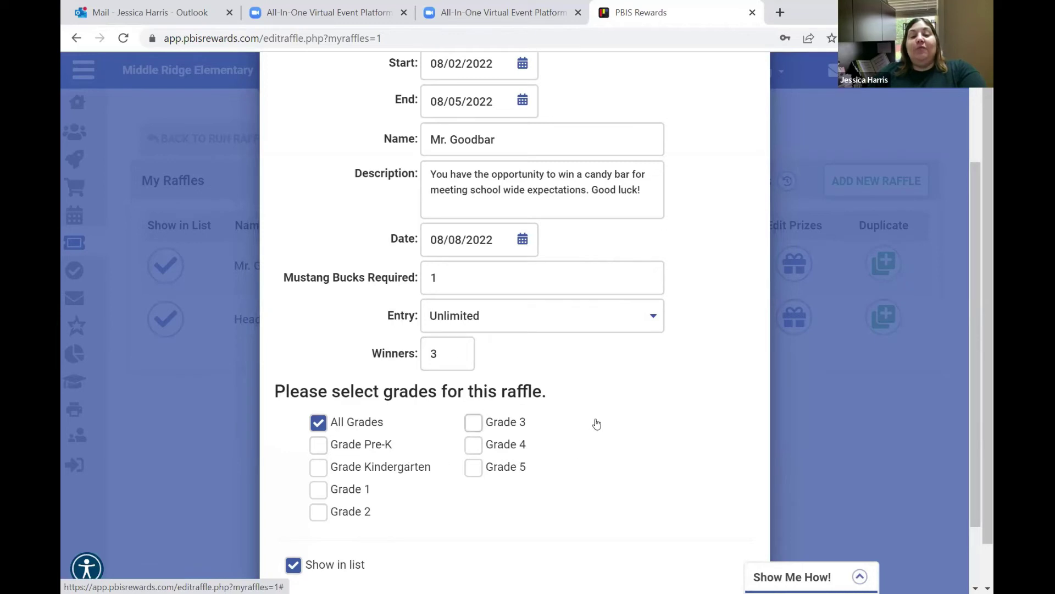
scroll(597, 424, "down", 1)
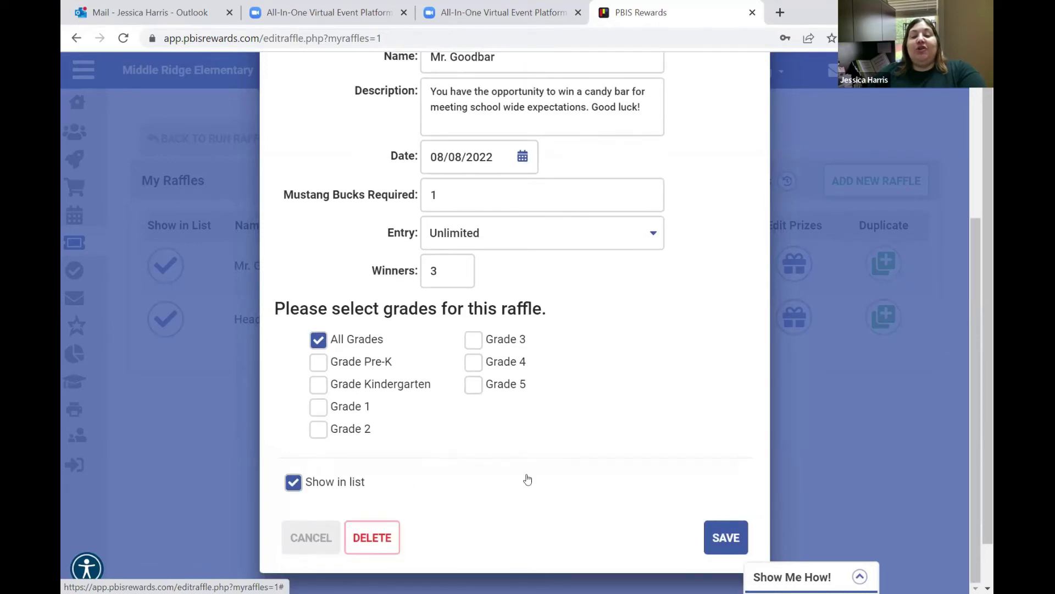
scroll(723, 473, "down", 1)
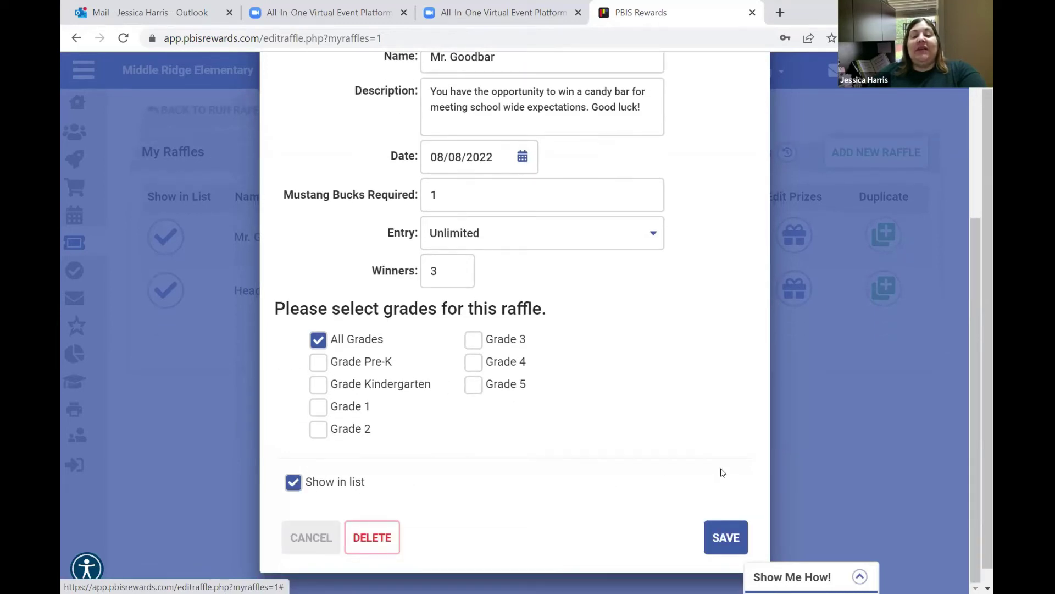
left_click(717, 536)
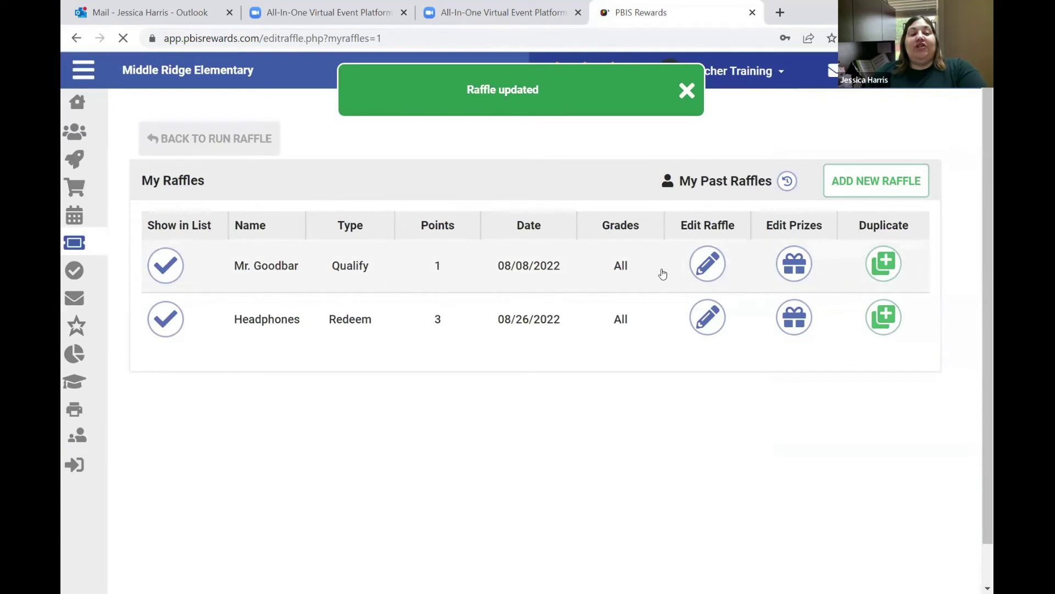
Leave the raffle list and open the overview of my student groups.
left_click(704, 266)
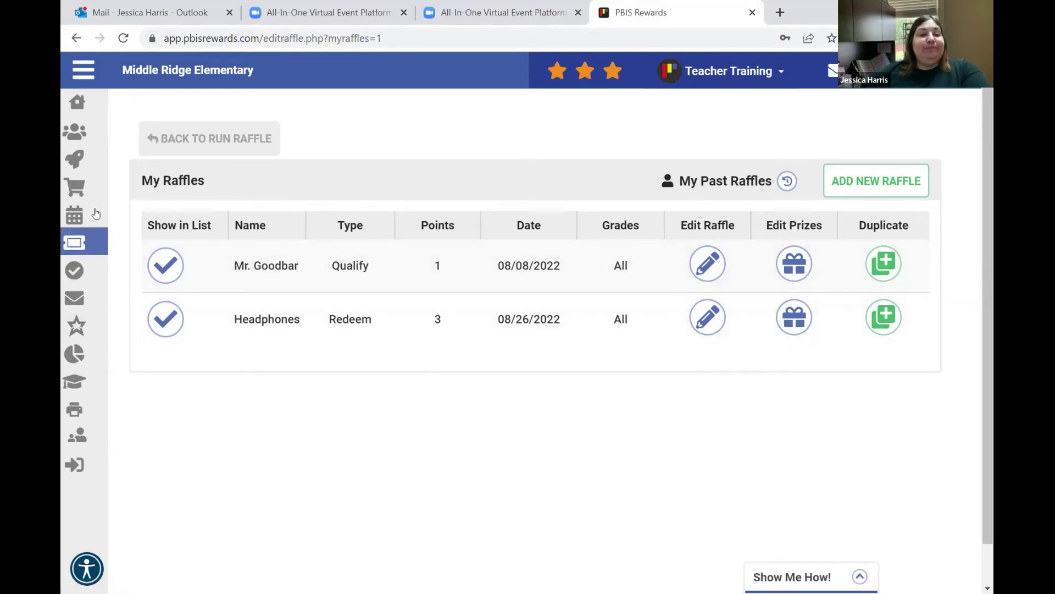
left_click(85, 132)
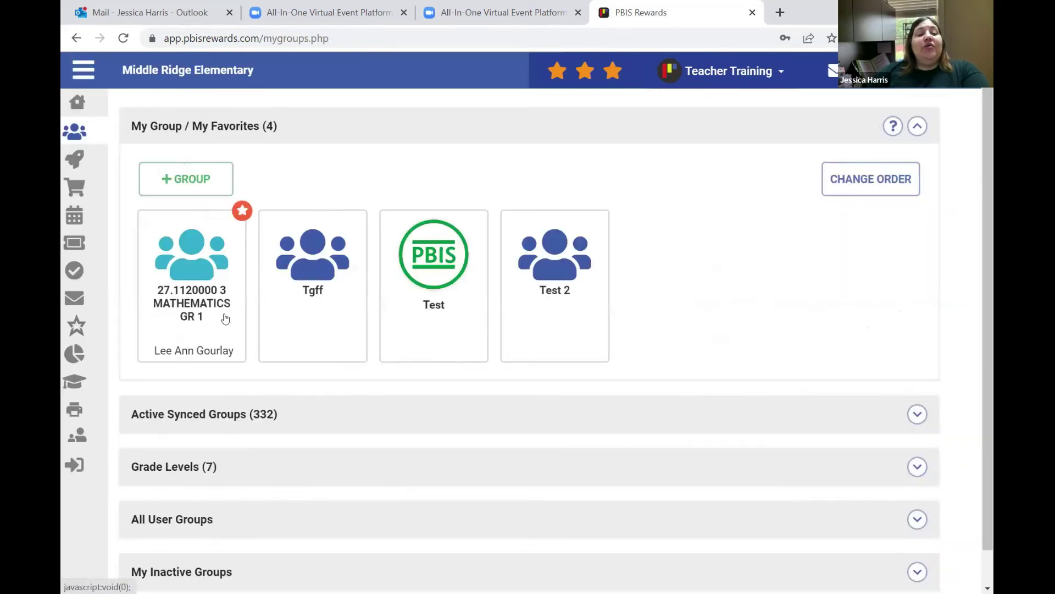
Open the Test student group and bring up its list of my events.
left_click(433, 305)
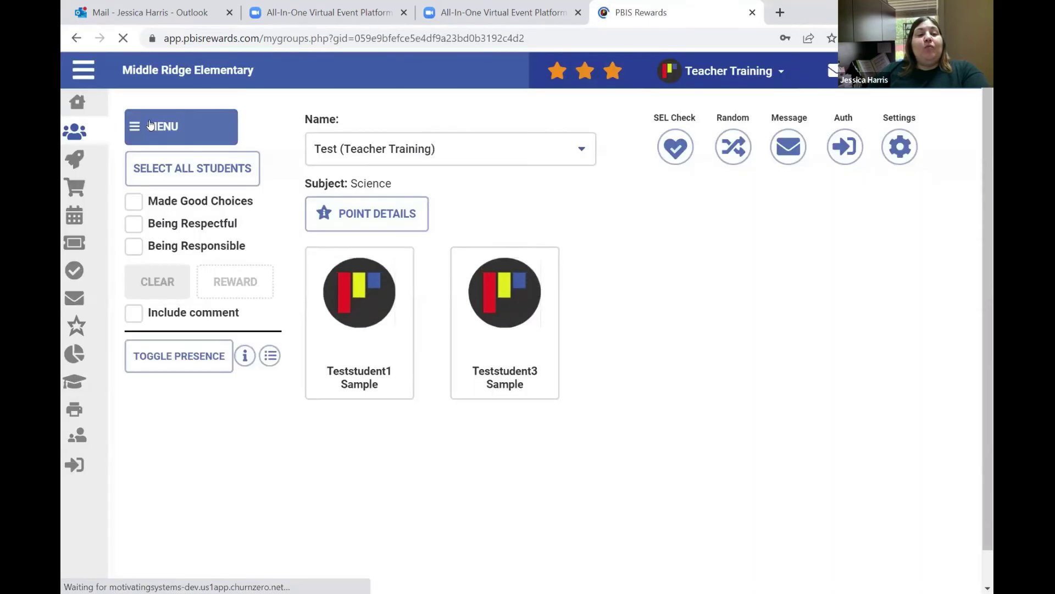
left_click(155, 128)
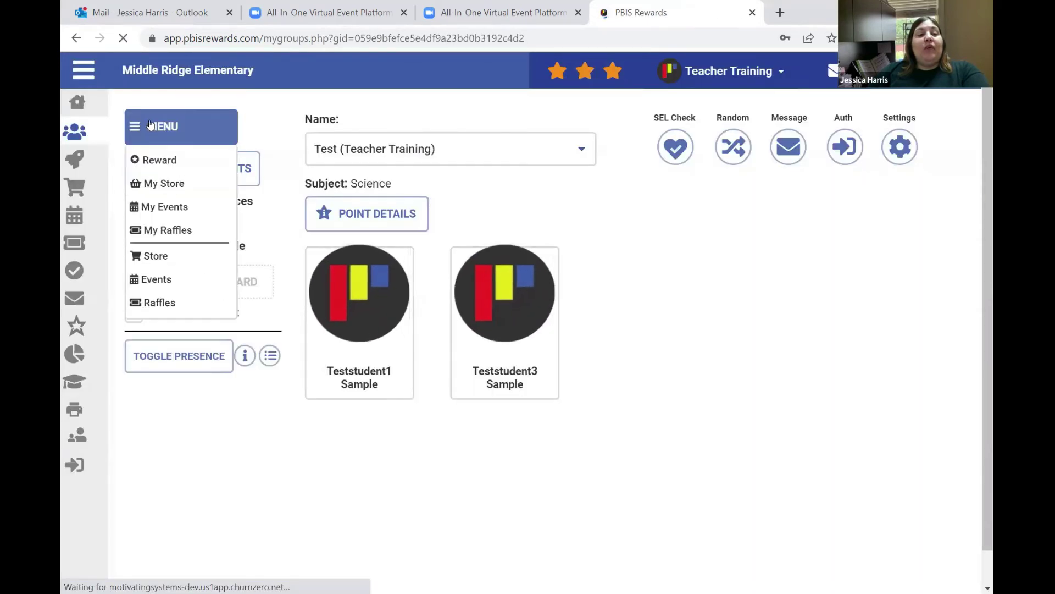
left_click(162, 209)
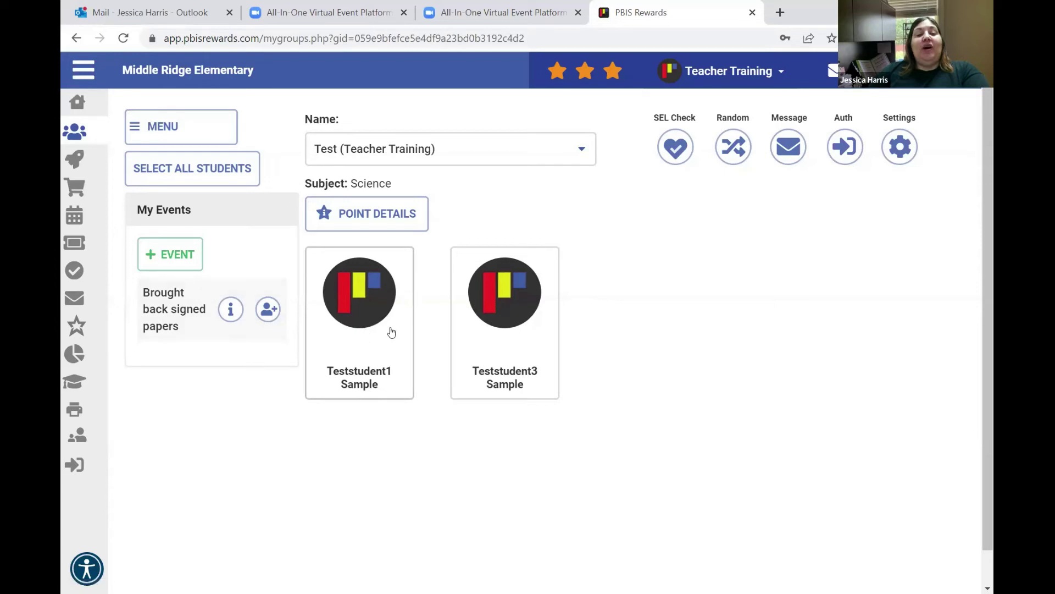
Select both sample students in the Test group and register them for the Brought back signed papers event.
left_click(352, 312)
left_click(490, 309)
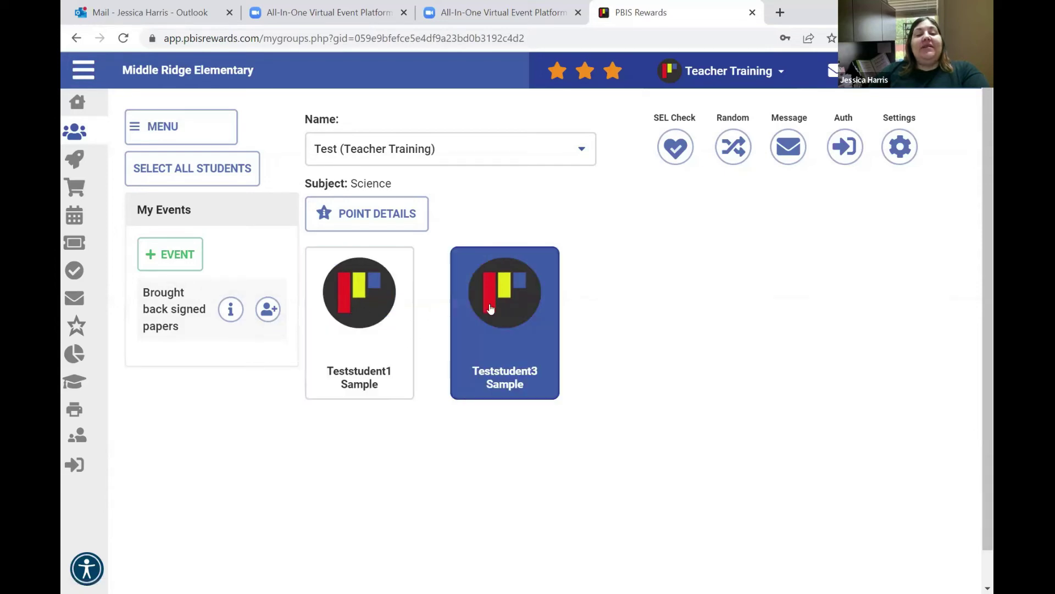
left_click(337, 335)
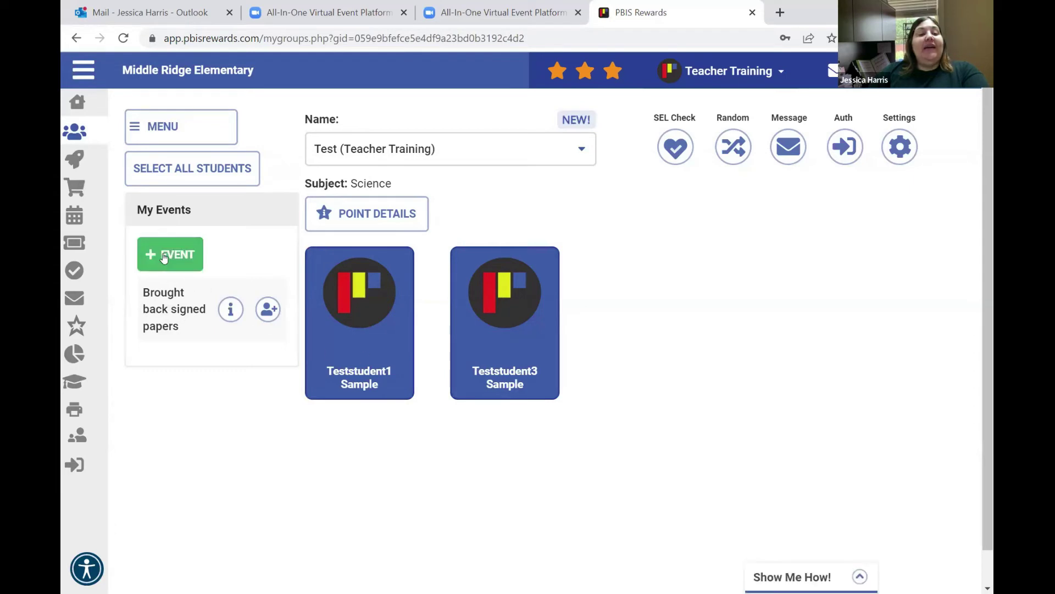
left_click(268, 309)
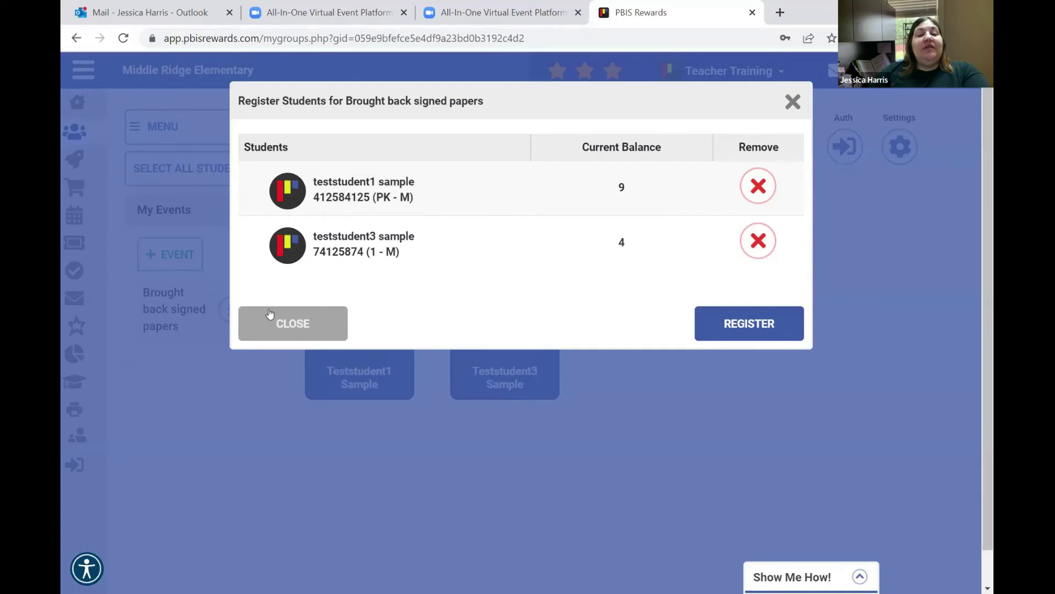
left_click(757, 324)
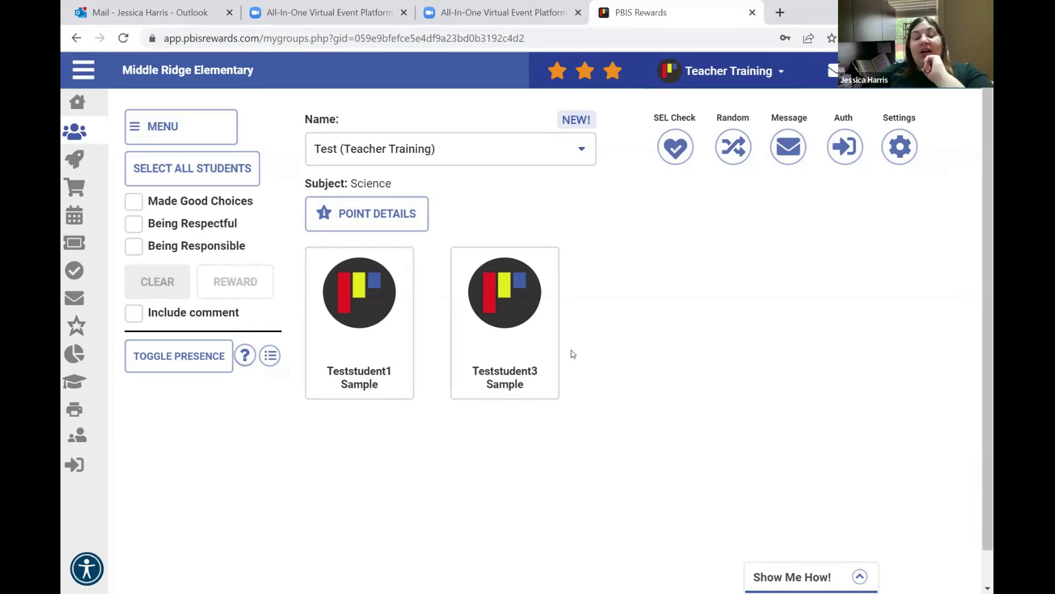
Look over the message center's inbox and new message form, and open the staff Workplace Rewards site.
left_click(79, 299)
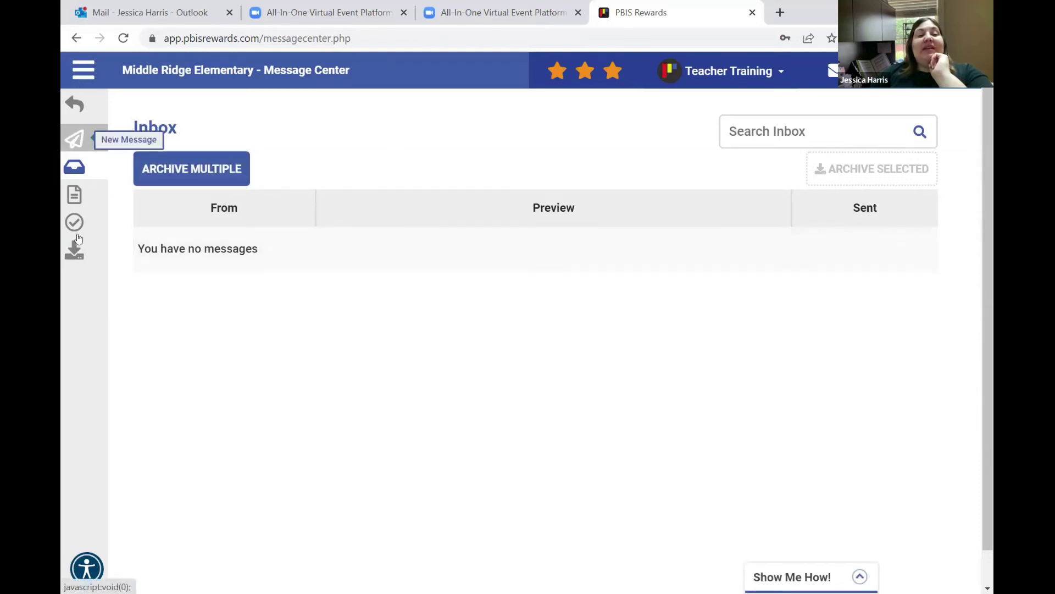
left_click(77, 141)
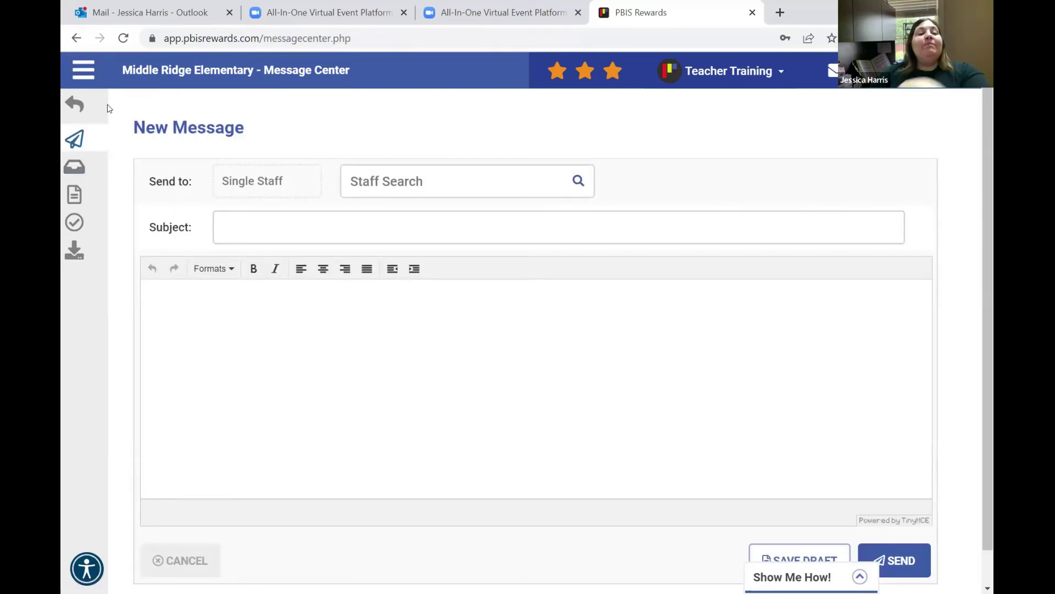
left_click(73, 105)
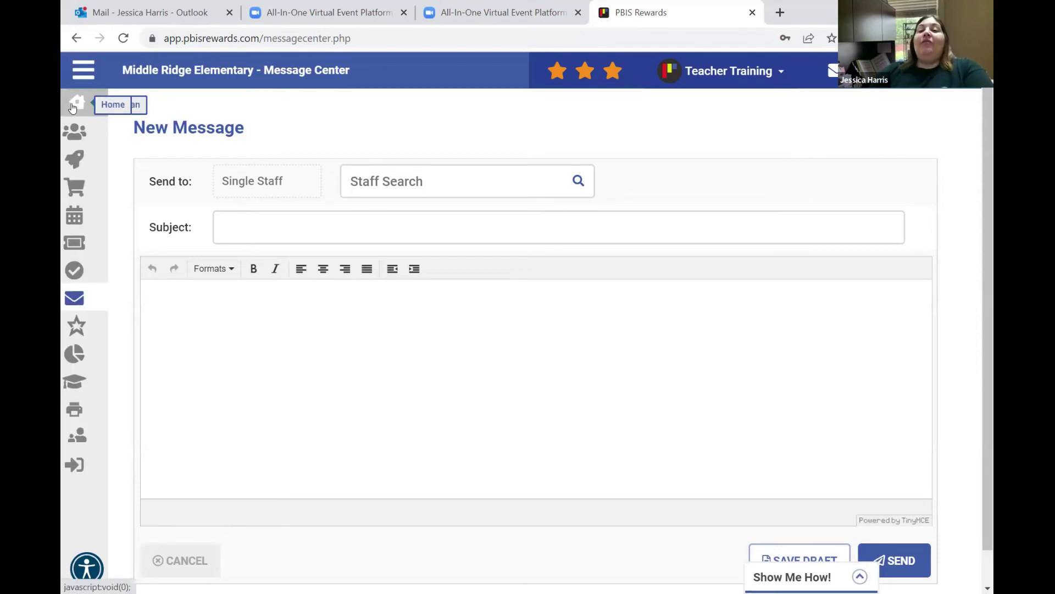
left_click(79, 326)
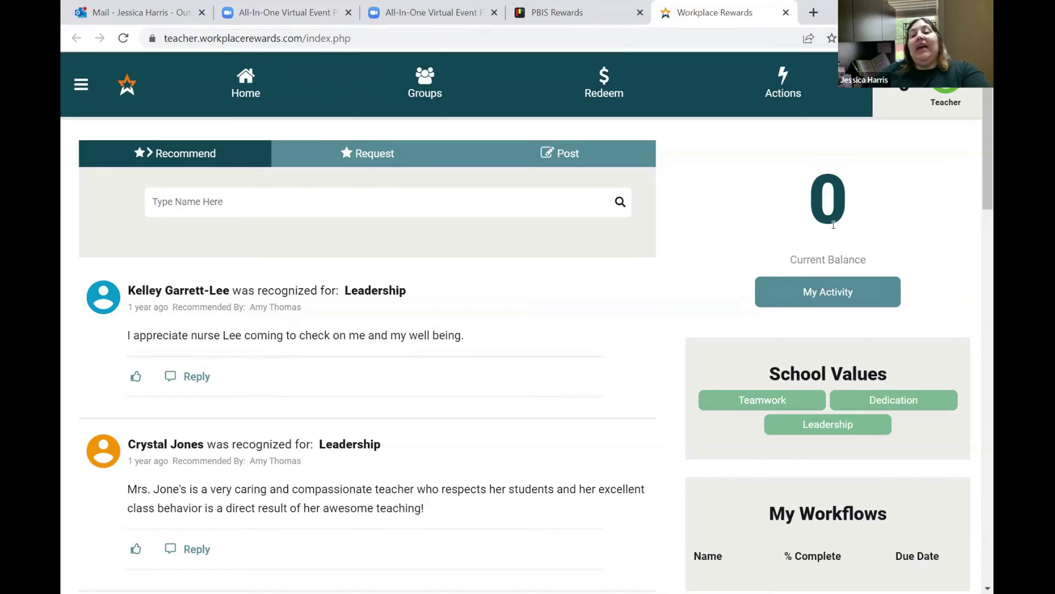
Switch back to PBIS Rewards and look over the reports page, from the Mustang Bucks charts to the additional reports.
left_click(578, 14)
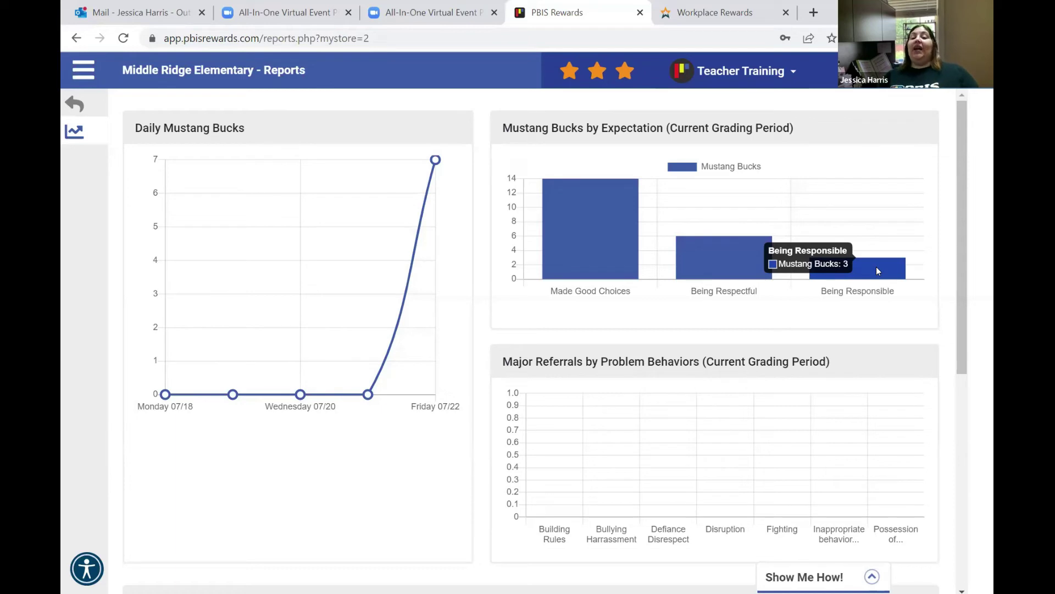
left_click(87, 104)
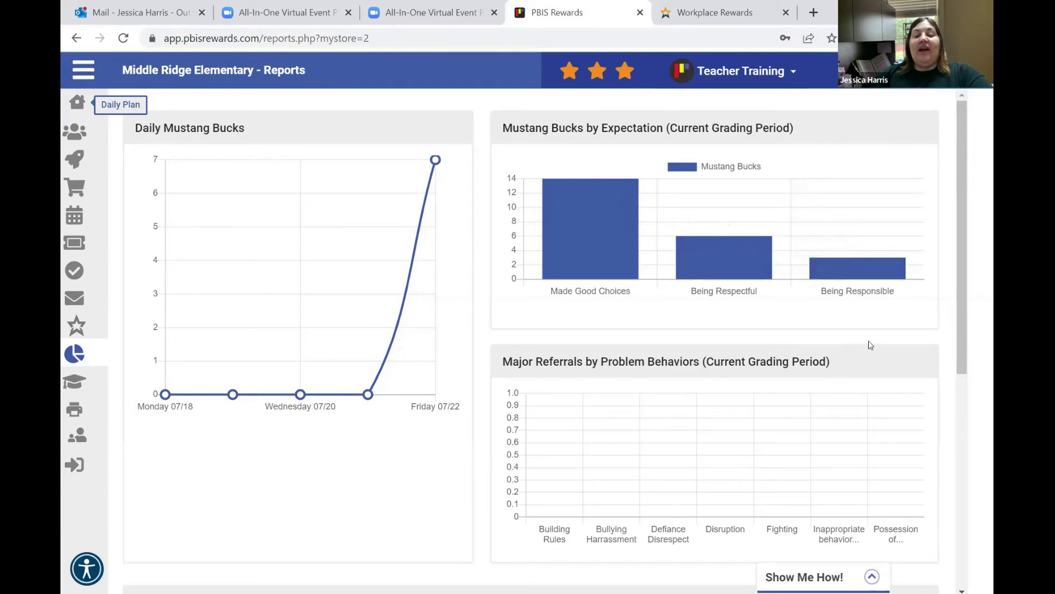
scroll(872, 348, "down", 7)
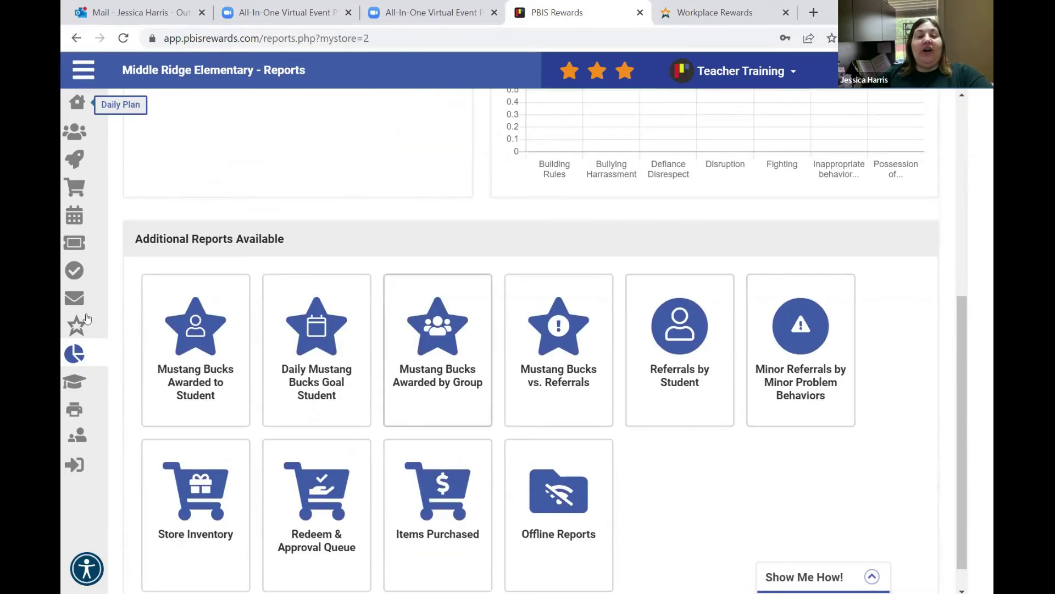
scroll(838, 396, "down", 1)
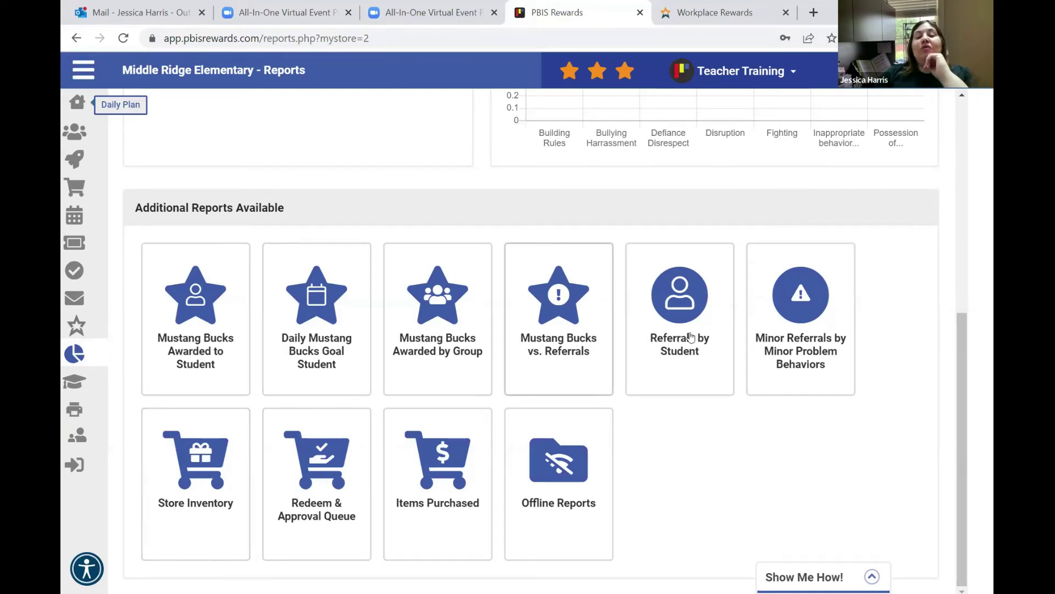
Open the Students page and look over the view options and the full student list.
left_click(84, 383)
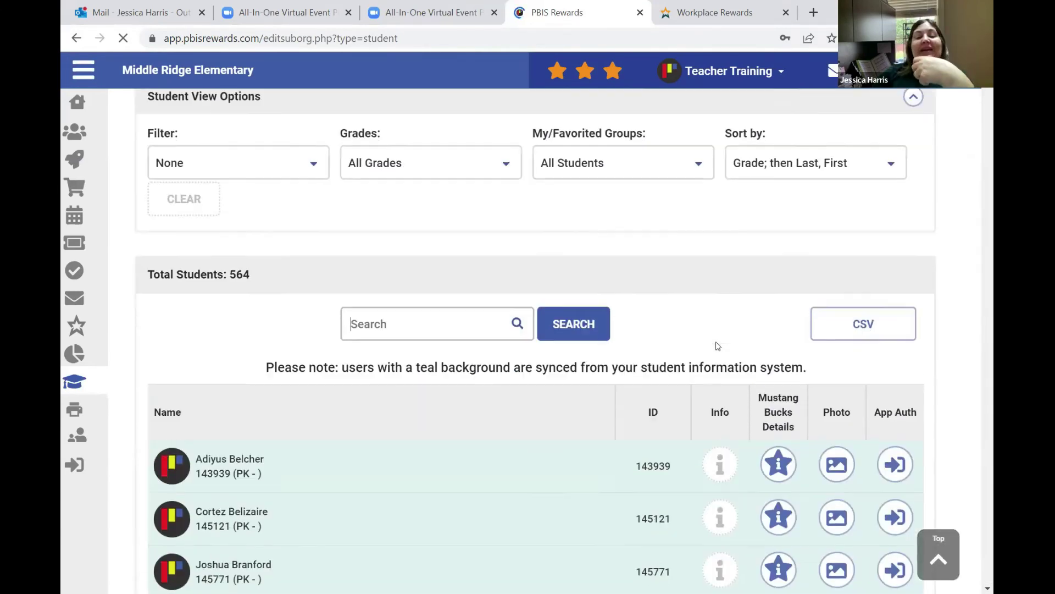
scroll(715, 345, "down", 7)
scroll(716, 345, "up", 5)
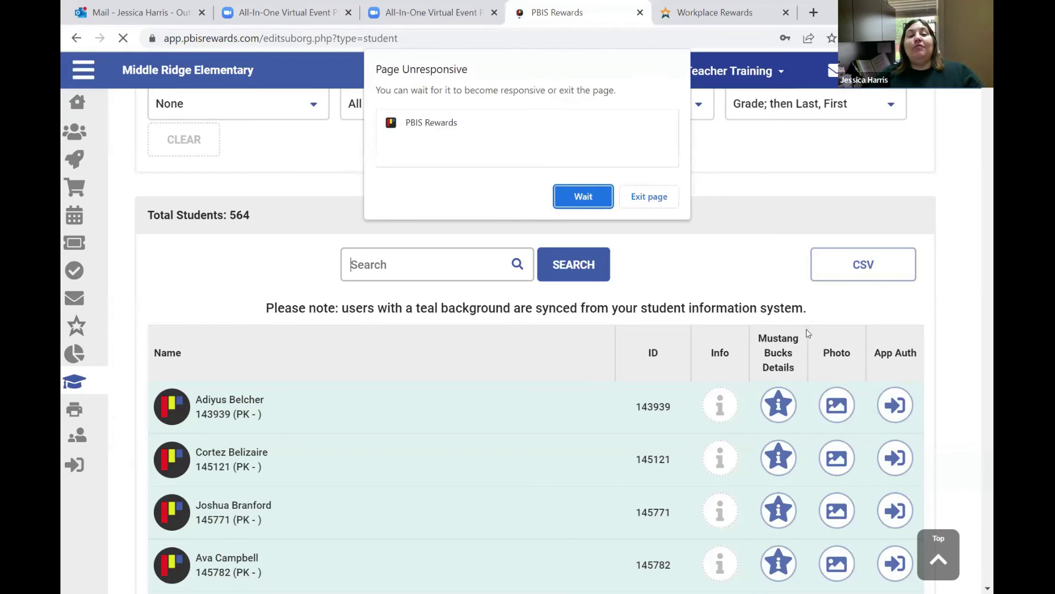
Exit the unresponsive page and close the PBIS Rewards and Workplace Rewards browser tabs.
left_click(649, 201)
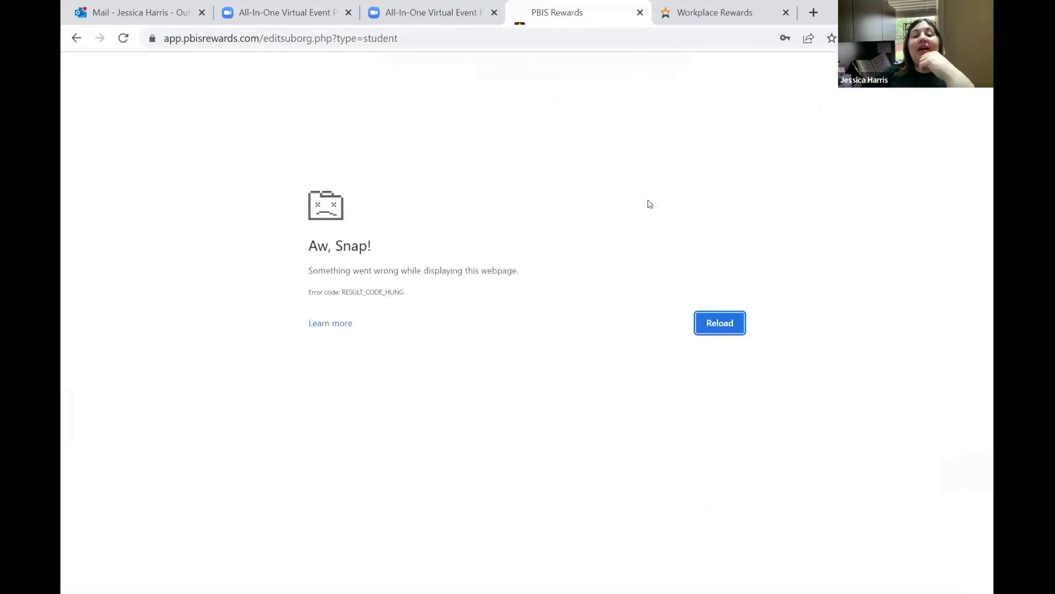
left_click(640, 12)
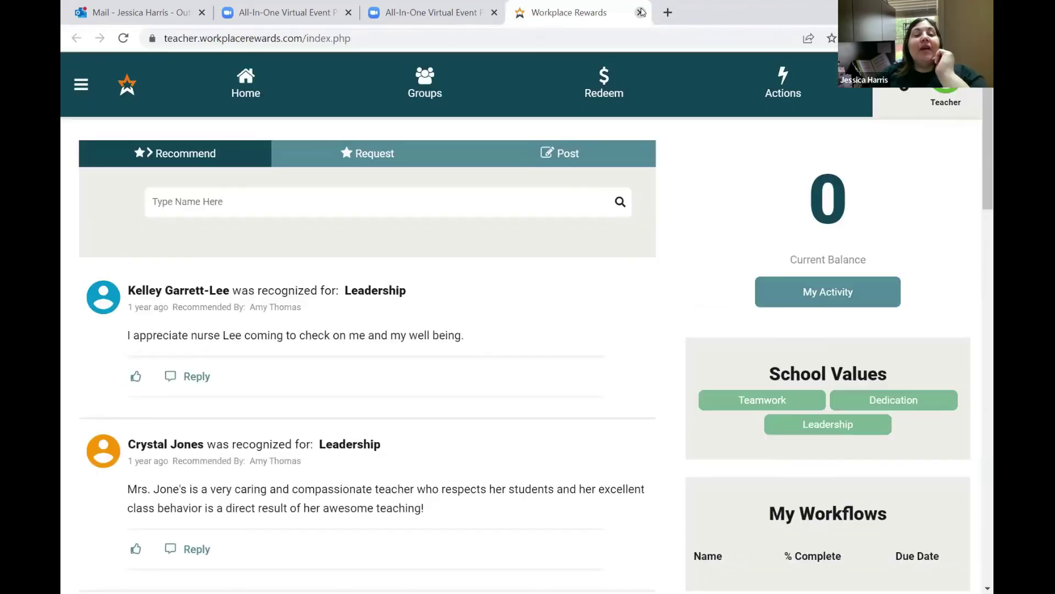
left_click(640, 12)
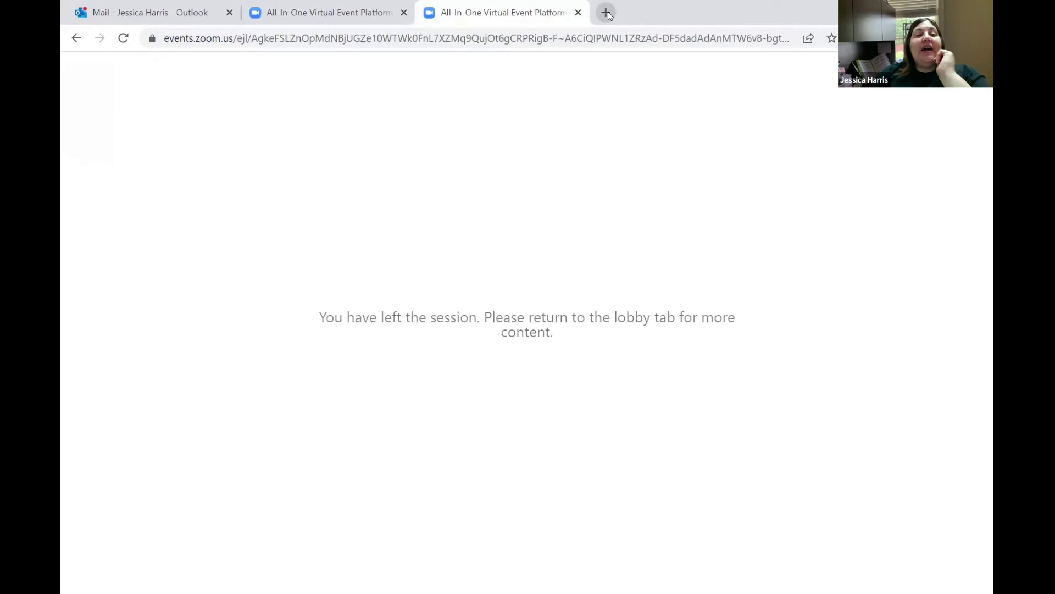
Reopen the PBIS Rewards website in a new browser tab and go through its login links to the staff login.
left_click(607, 12)
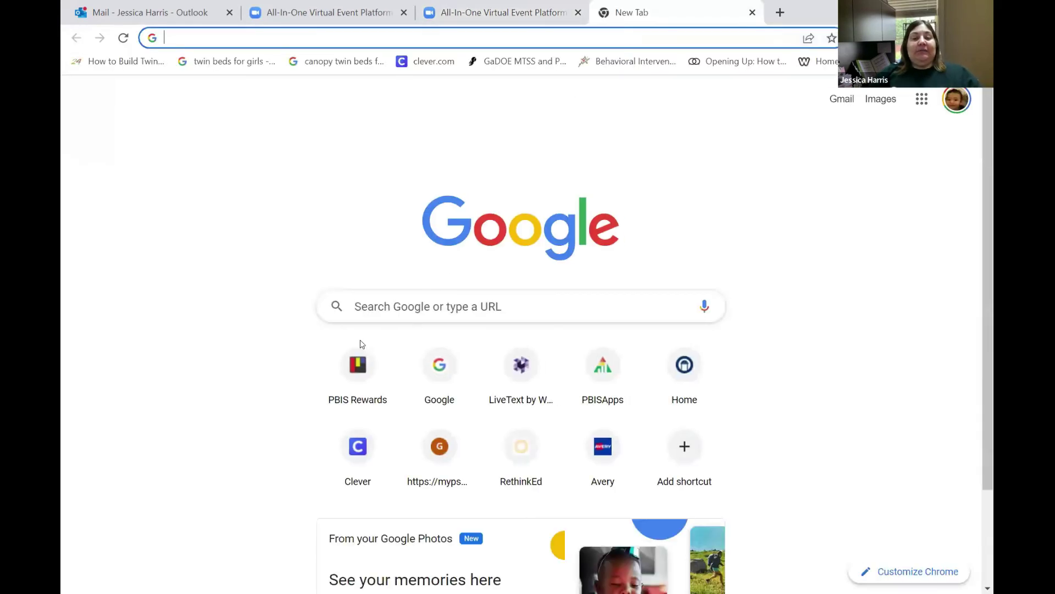
left_click(377, 374)
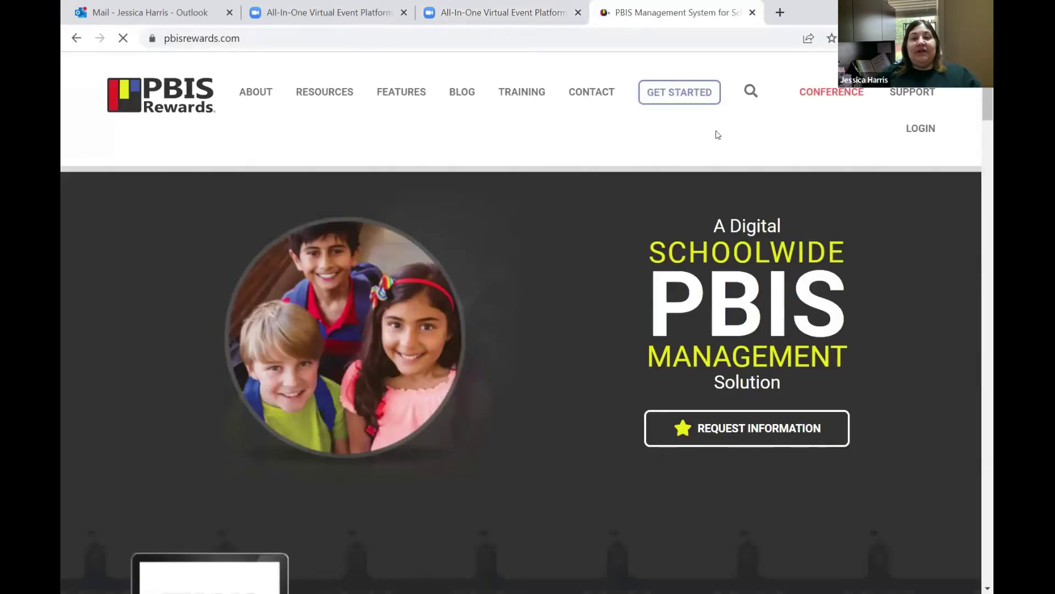
scroll(638, 310, "down", 6)
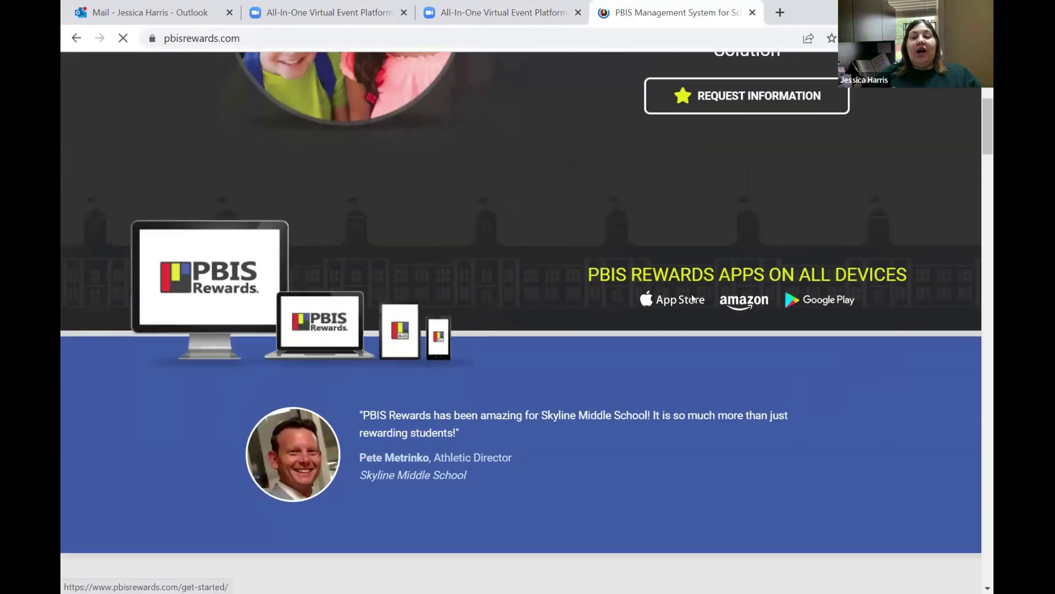
scroll(850, 108, "up", 5)
left_click(910, 60)
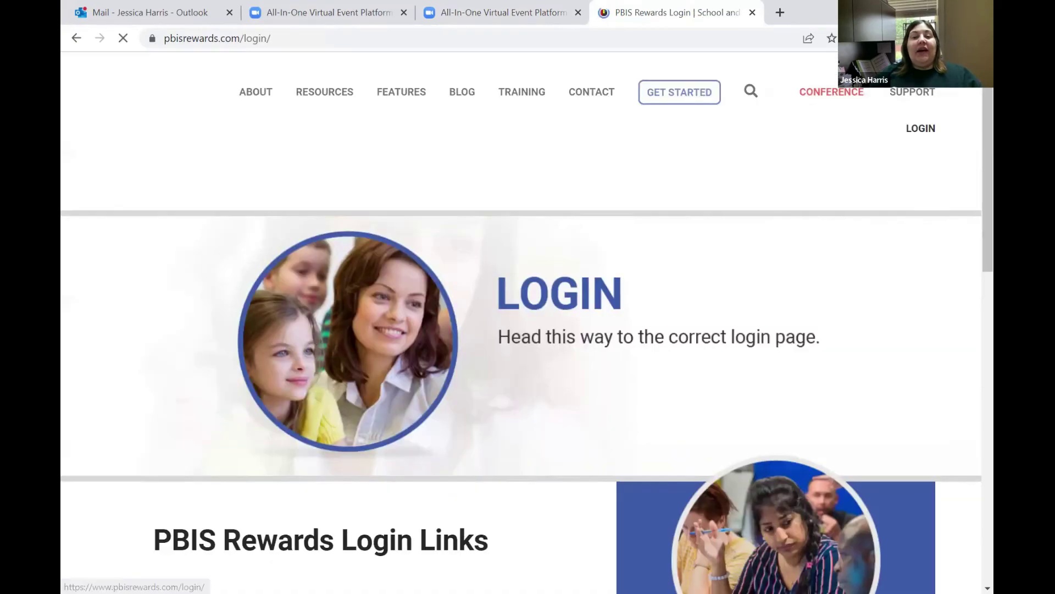
scroll(337, 347, "down", 4)
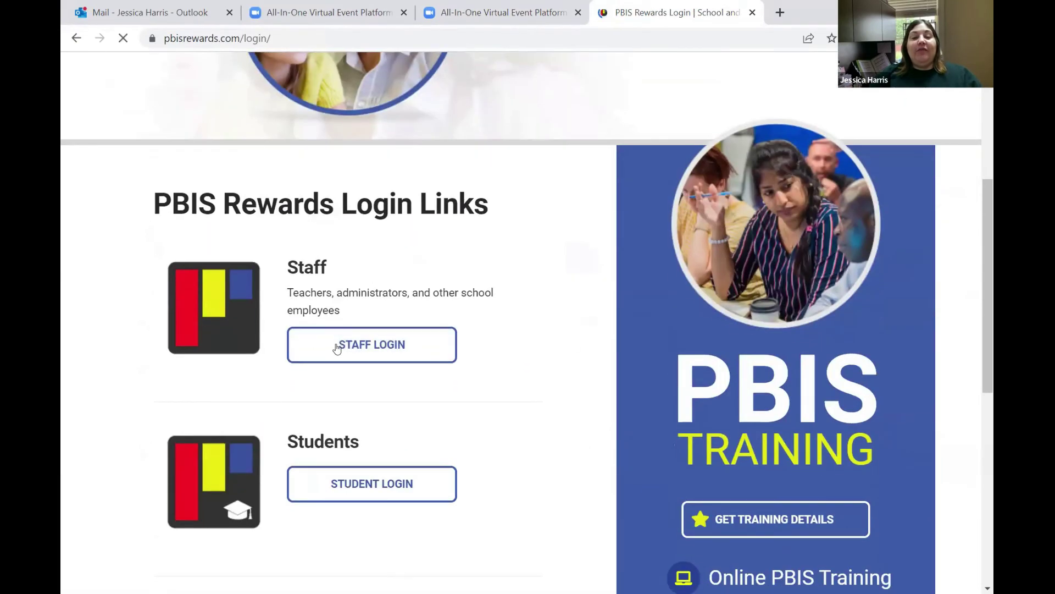
left_click(407, 341)
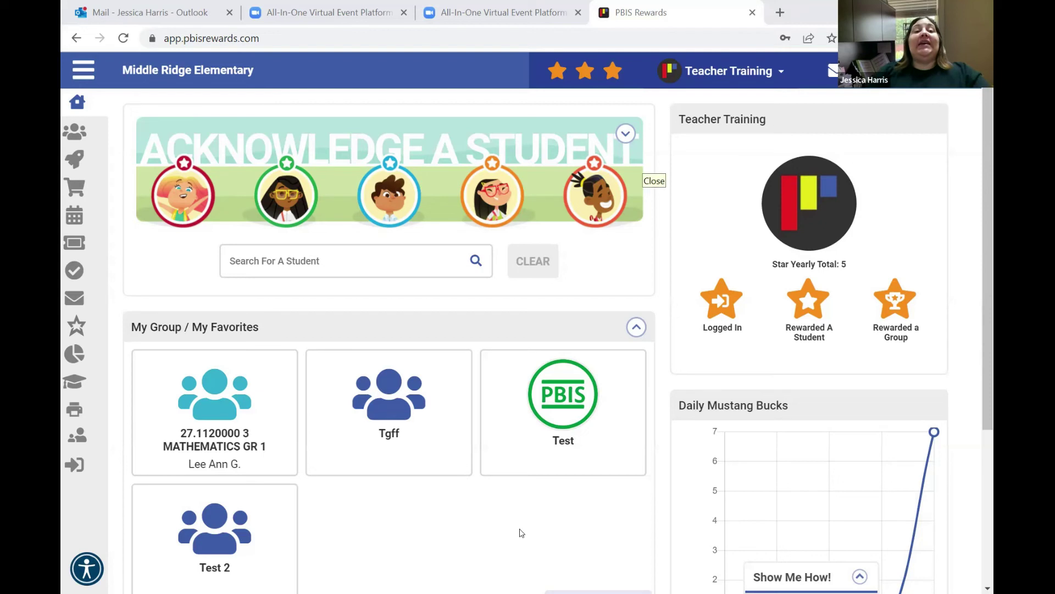
Reopen the Students page and look through the list of students and their per-student details, photo and app authorization options.
left_click(80, 386)
scroll(895, 348, "down", 1)
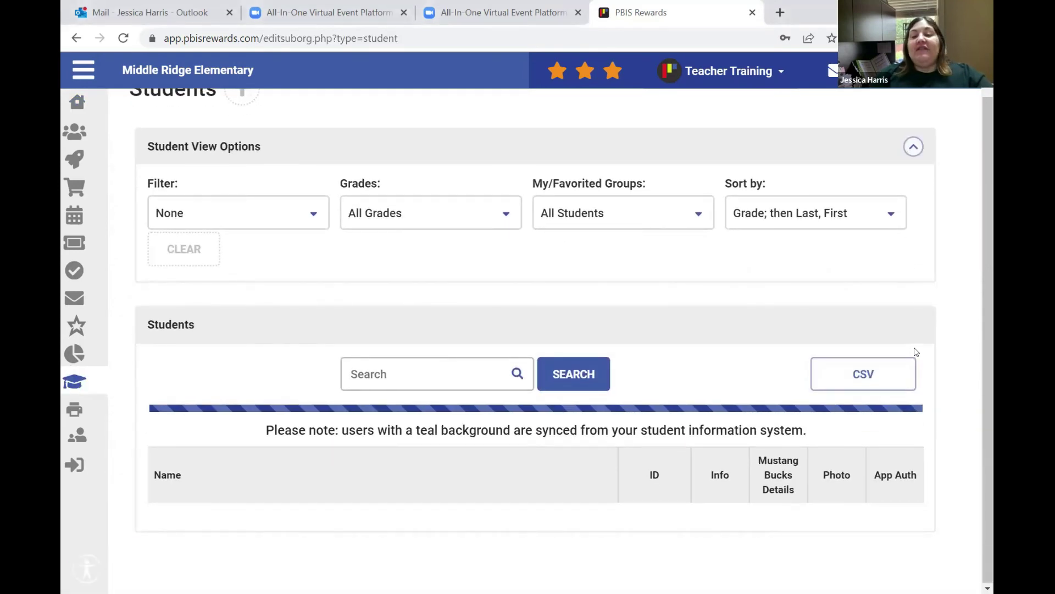
scroll(916, 350, "down", 6)
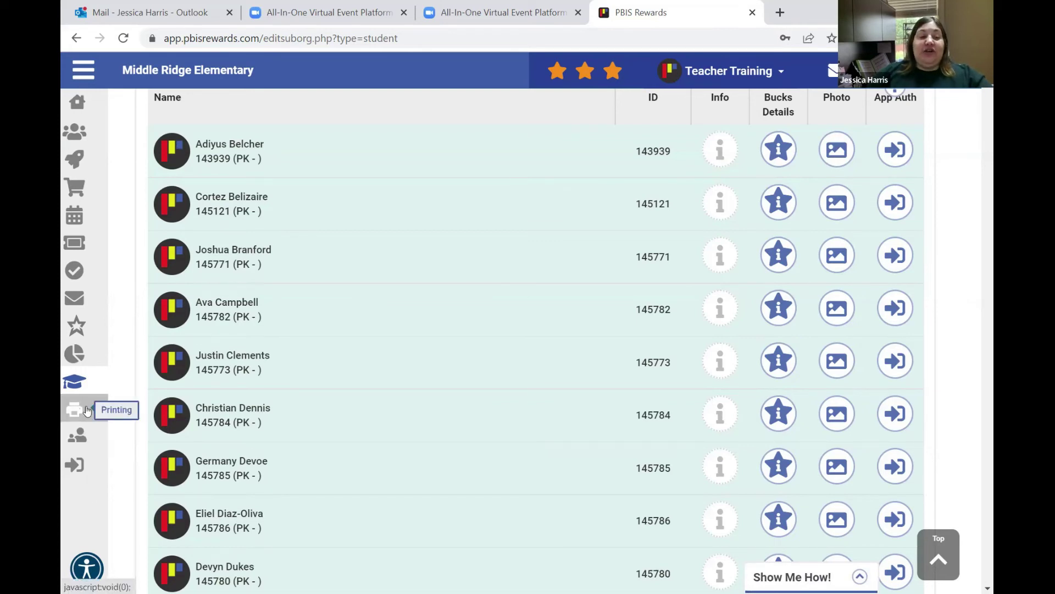
Open ID printing, choose the Avery 5160 Address Label badge, and confirm its layout with First Name Last Name.
left_click(87, 411)
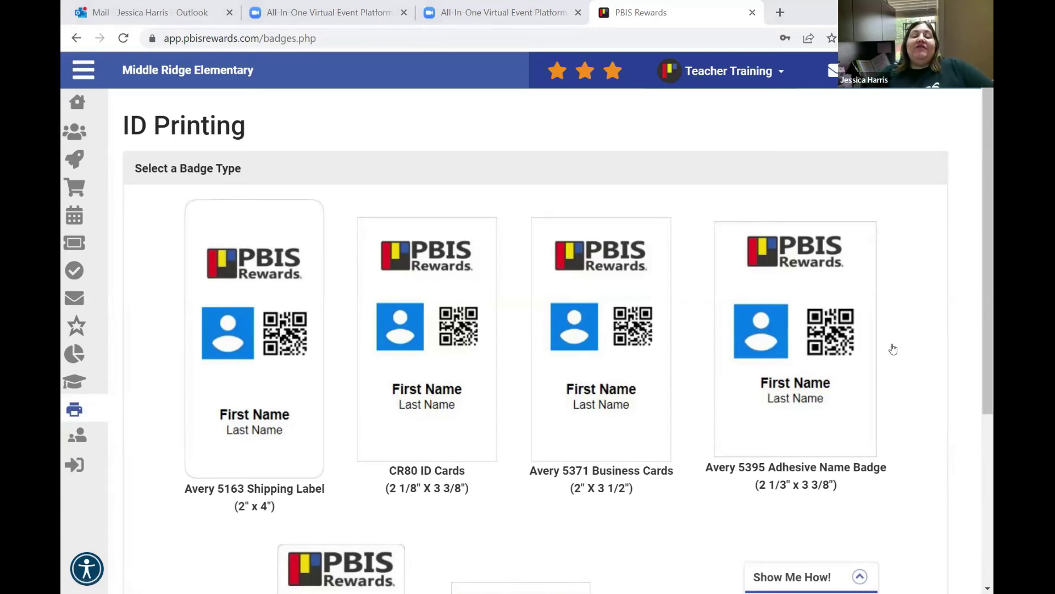
scroll(893, 345, "down", 4)
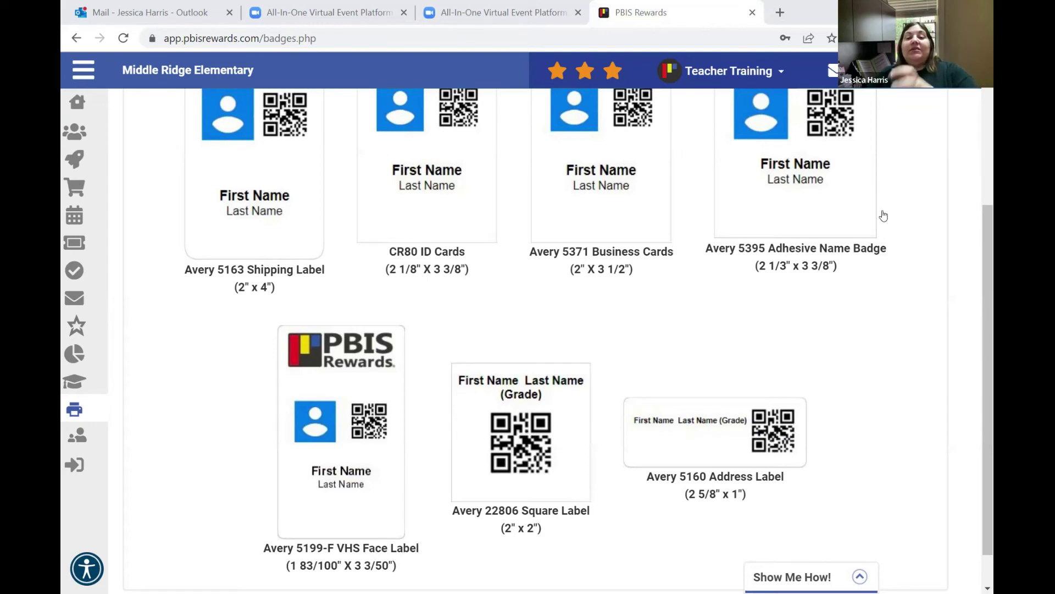
scroll(888, 366, "down", 1)
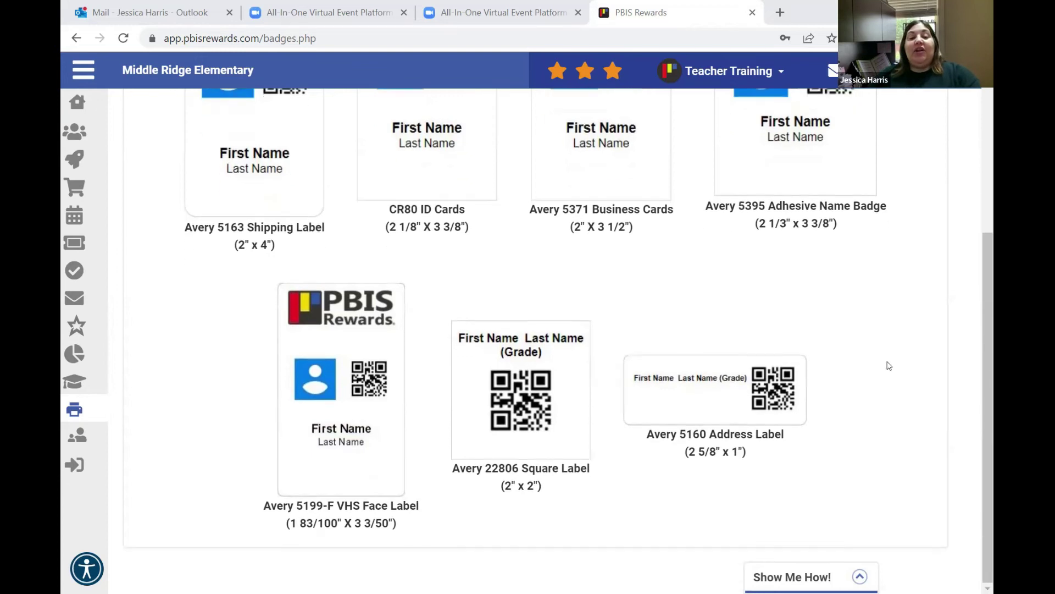
left_click(684, 397)
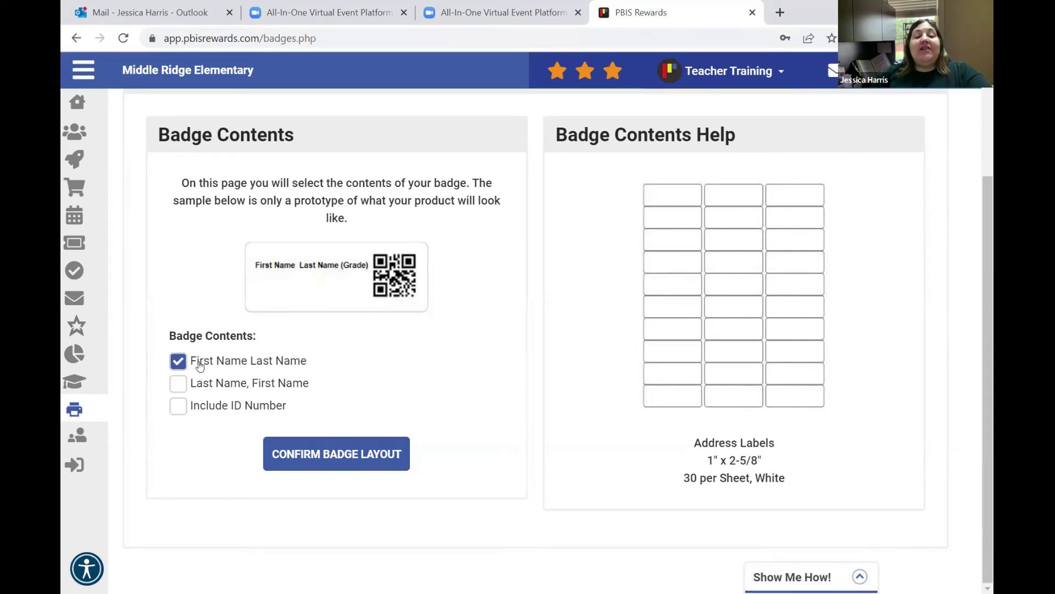
left_click(357, 455)
Set the print setup's student selection to Group and choose the group named Test Group.
left_click(157, 164)
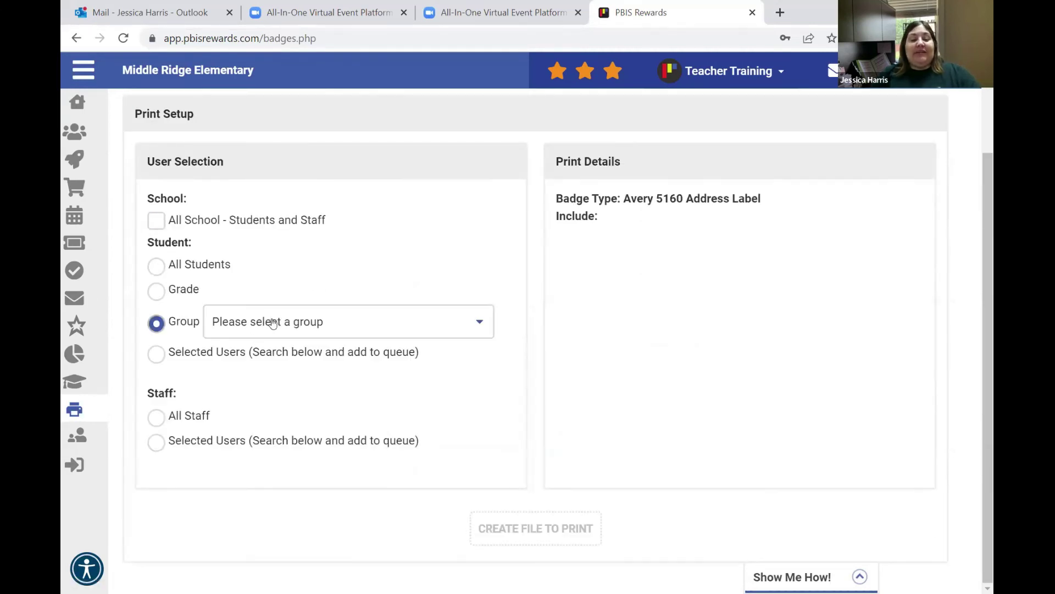
left_click(273, 322)
scroll(248, 219, "down", 5)
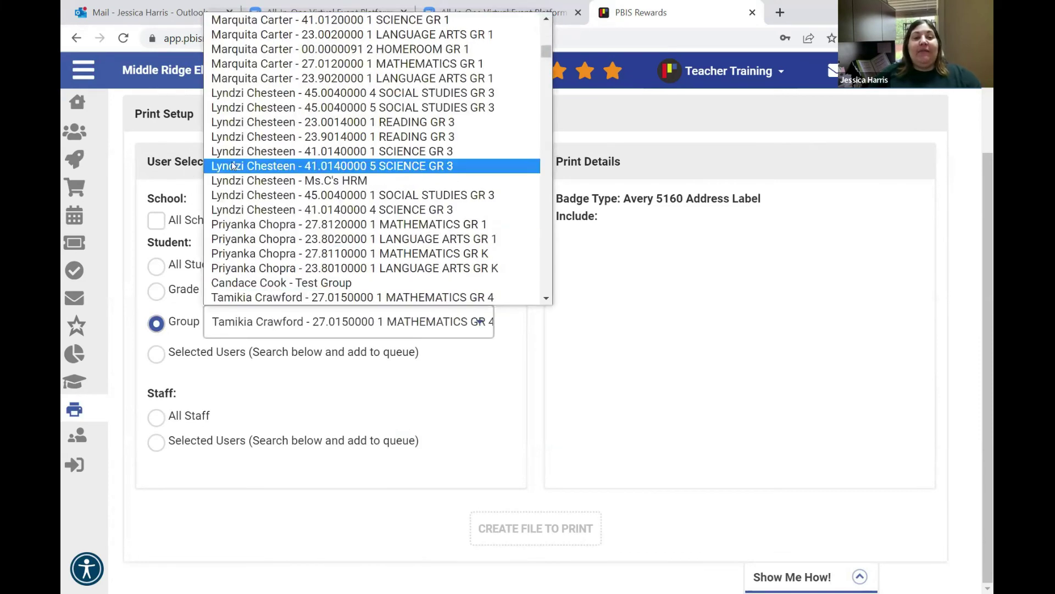
left_click(256, 284)
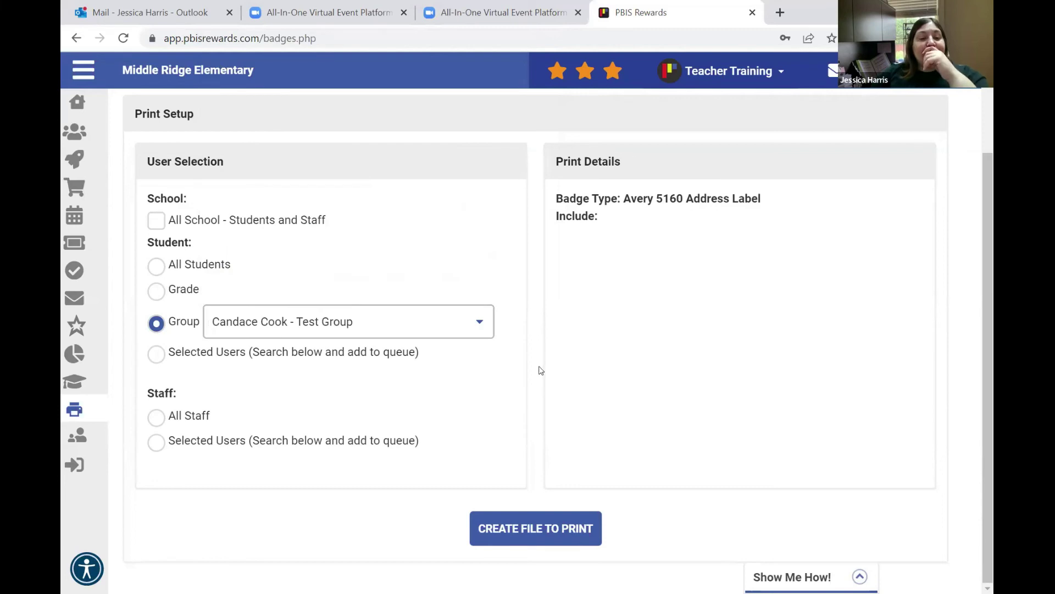
left_click(556, 528)
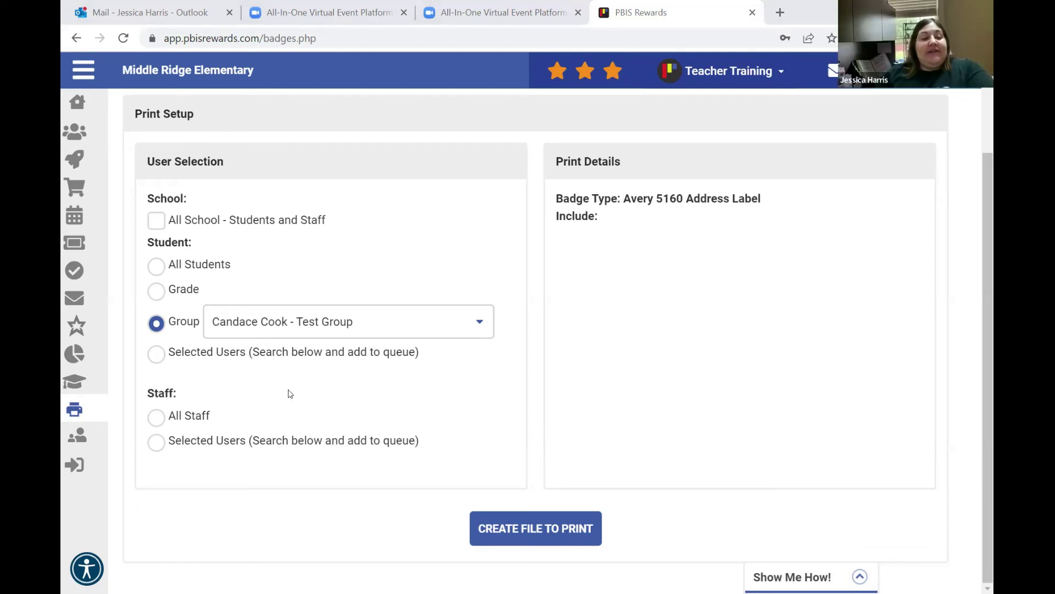
Open parent management from Parent Conversations, look over the fields of the Add Parent form, and close it without saving.
left_click(80, 438)
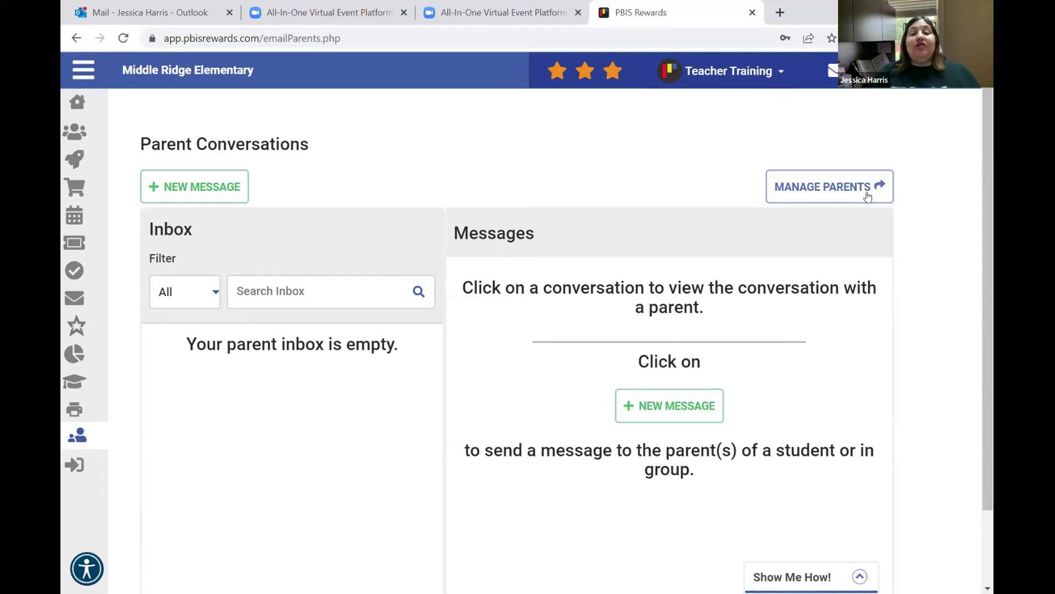
left_click(845, 195)
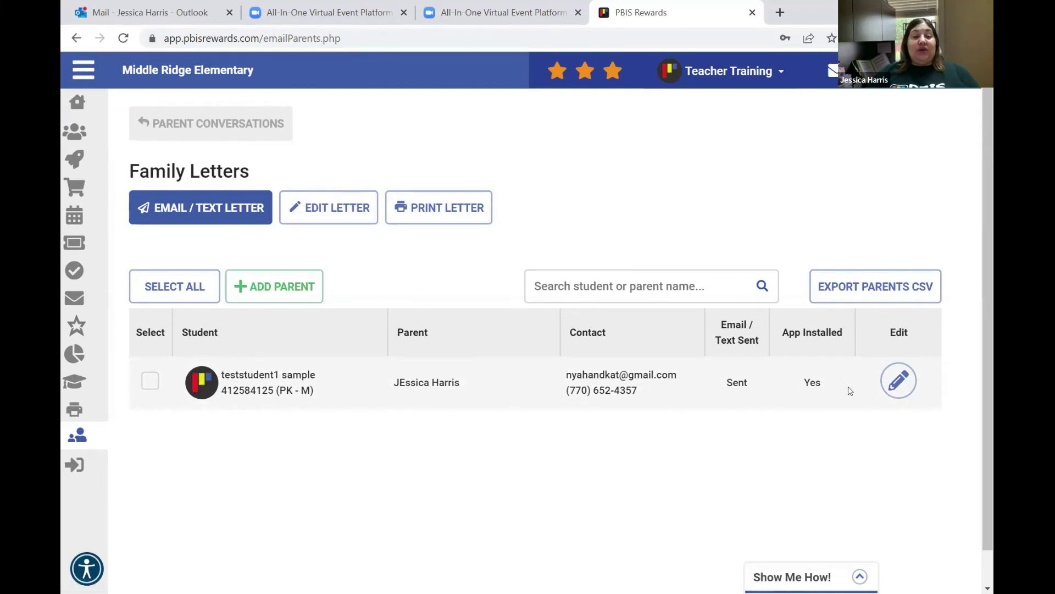
left_click(249, 284)
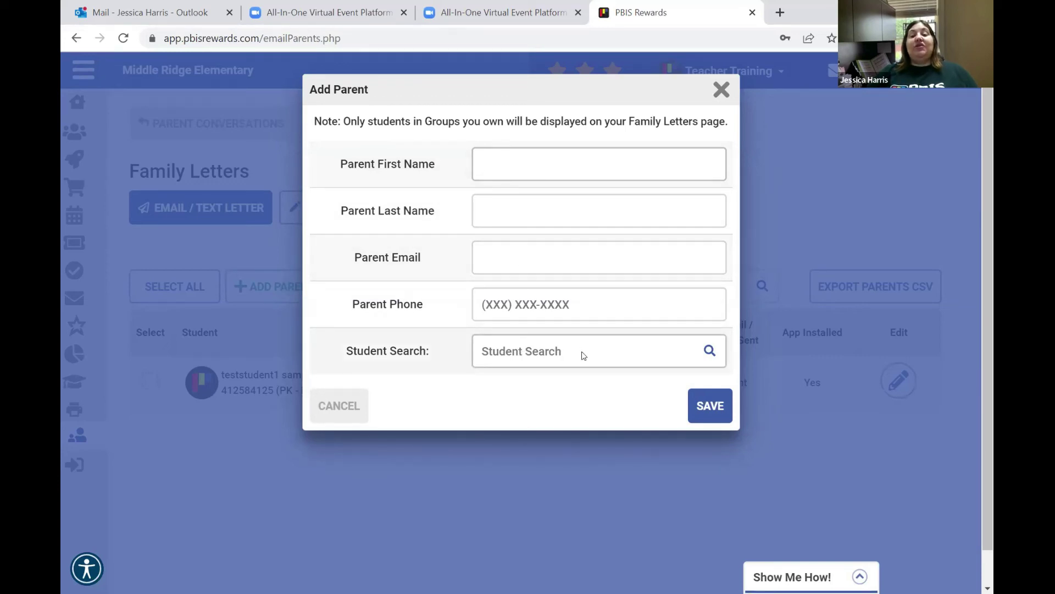
left_click(723, 91)
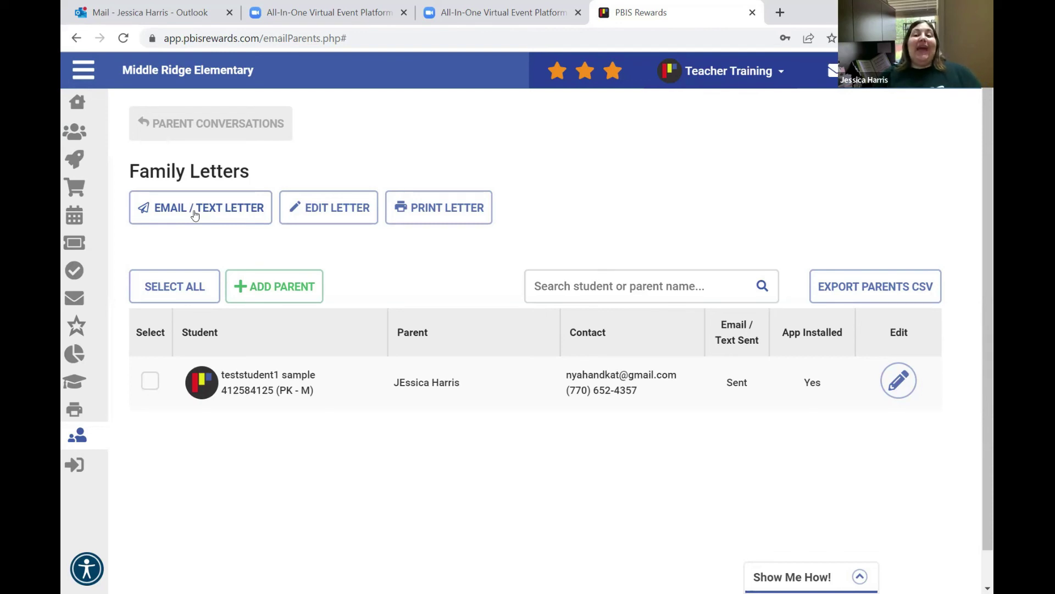
Create a printable English family letter file for the students in the group 00.0000094 2 HOMEROOM GR 4.
left_click(195, 214)
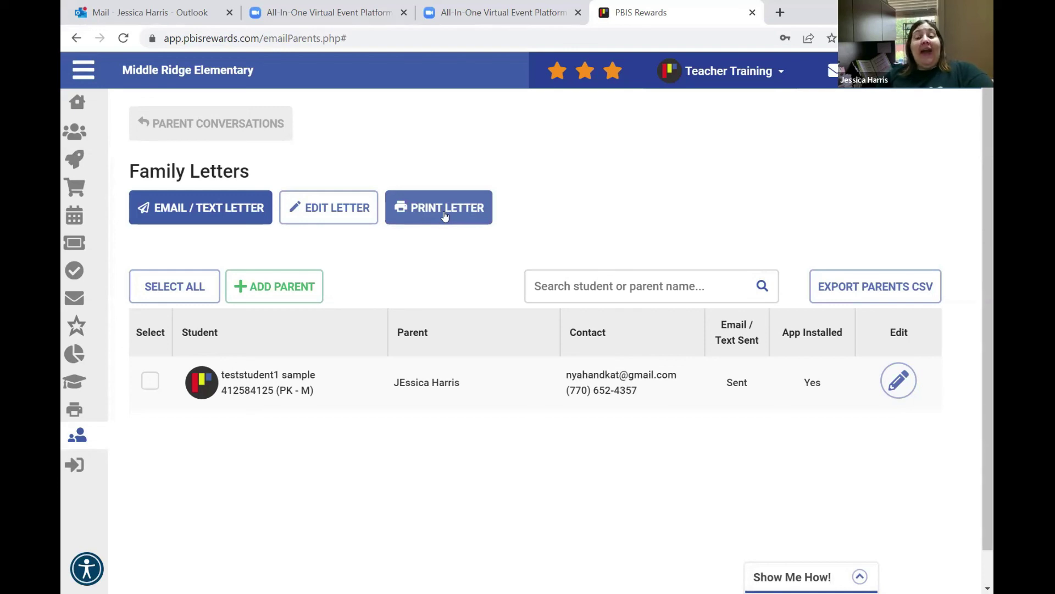
left_click(410, 212)
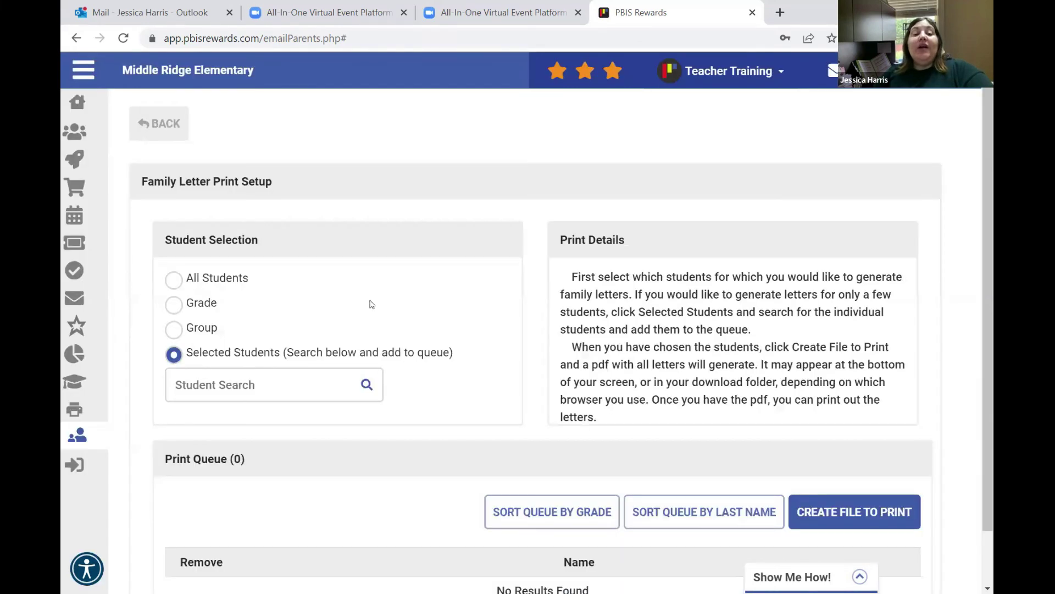
left_click(176, 334)
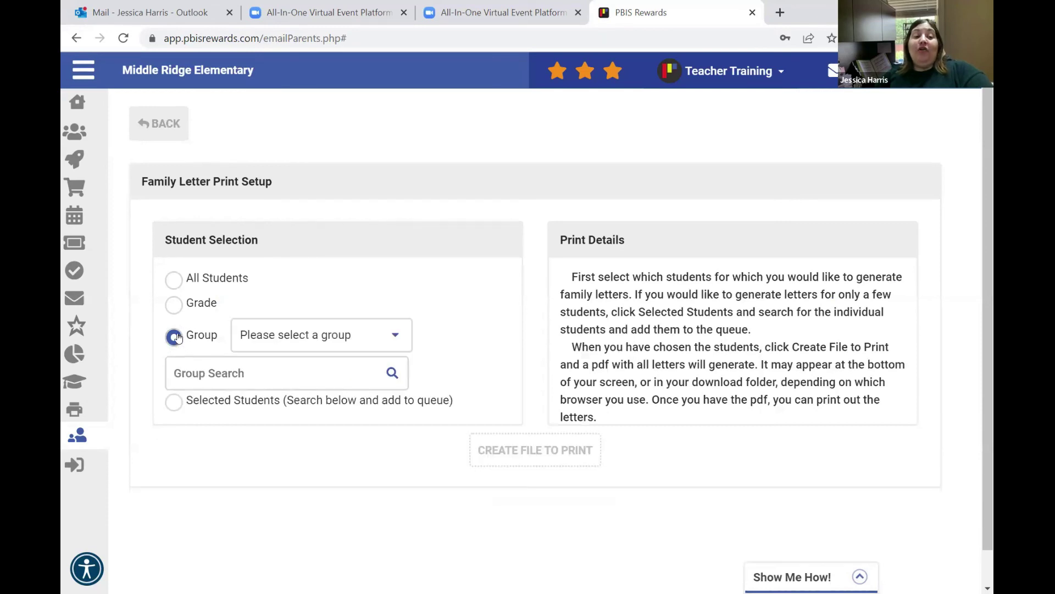
left_click(377, 337)
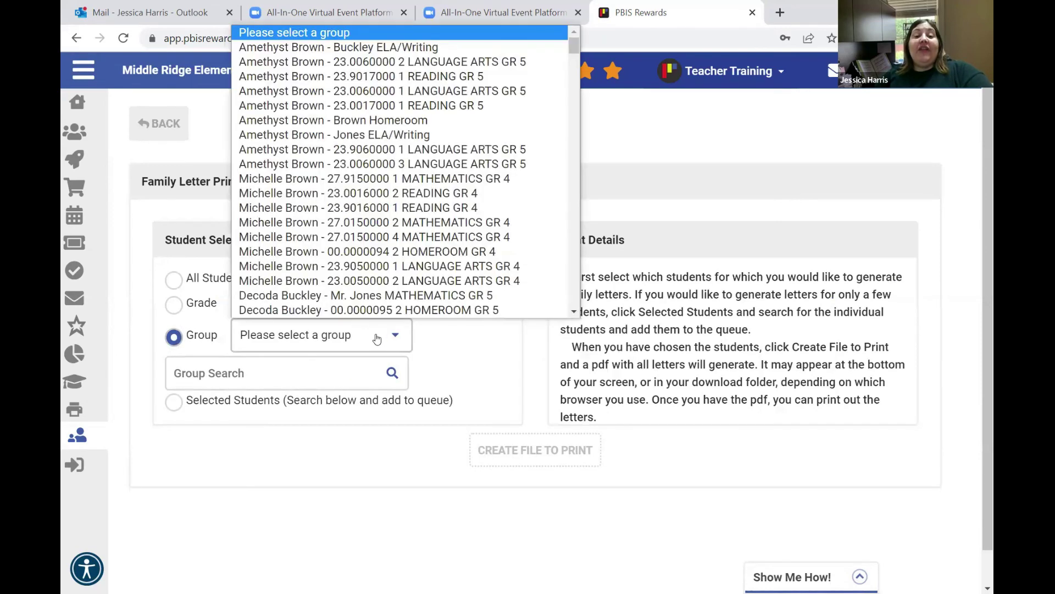
scroll(390, 286, "down", 1)
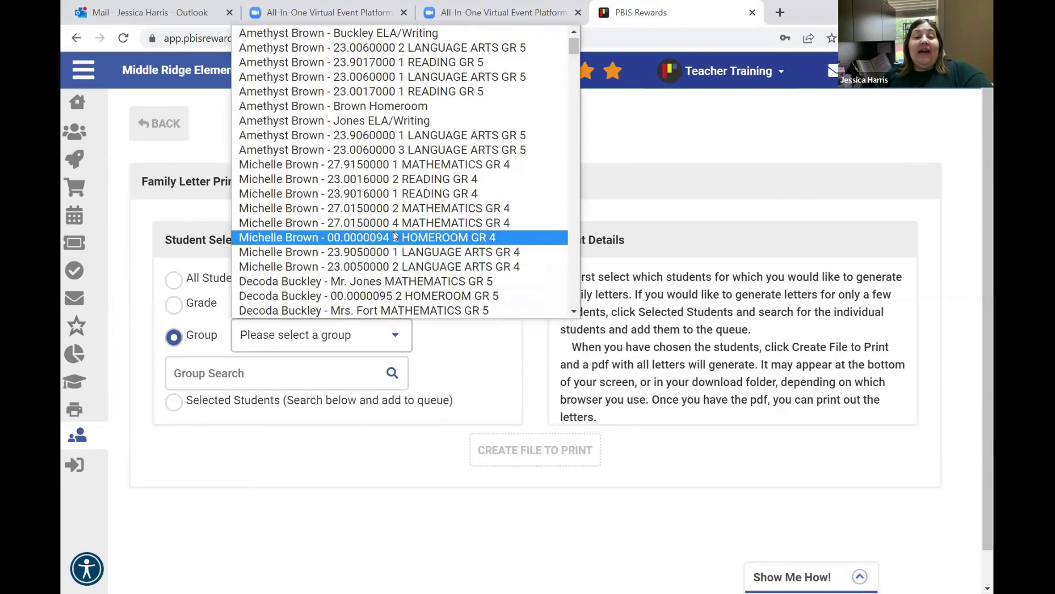
left_click(366, 240)
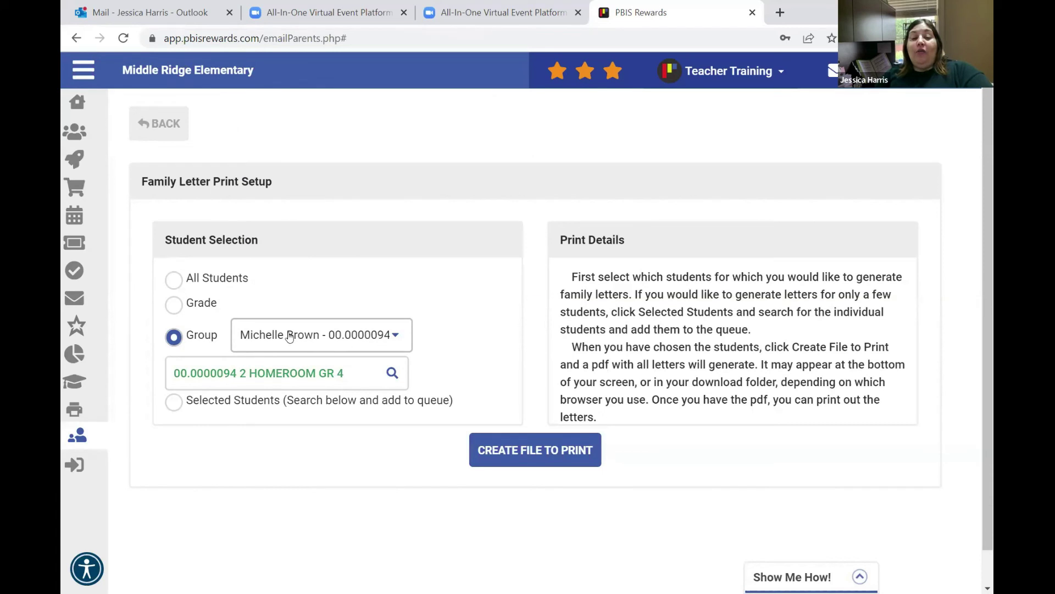
left_click(537, 454)
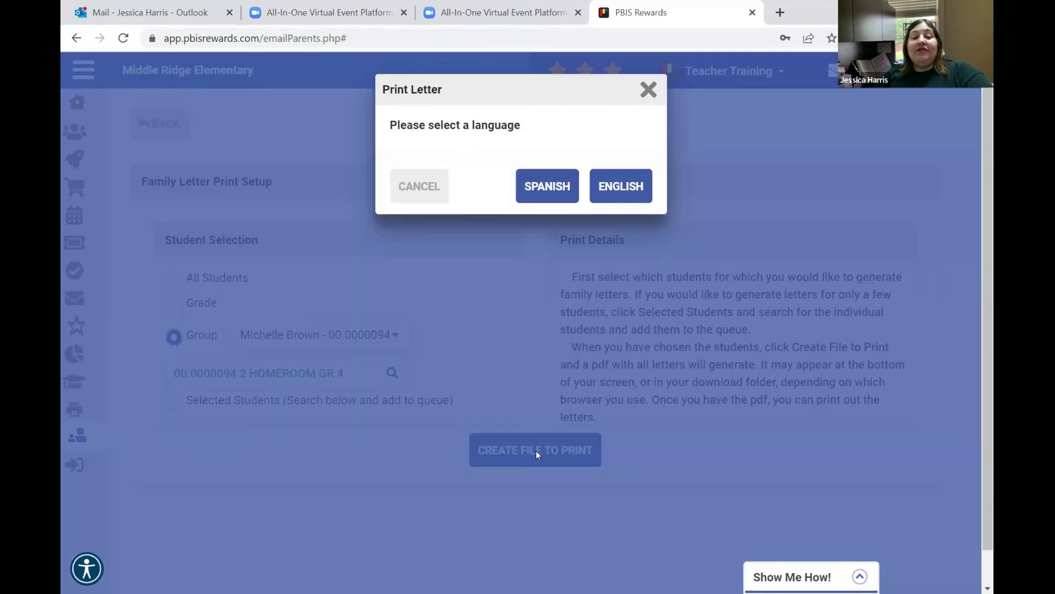
left_click(630, 188)
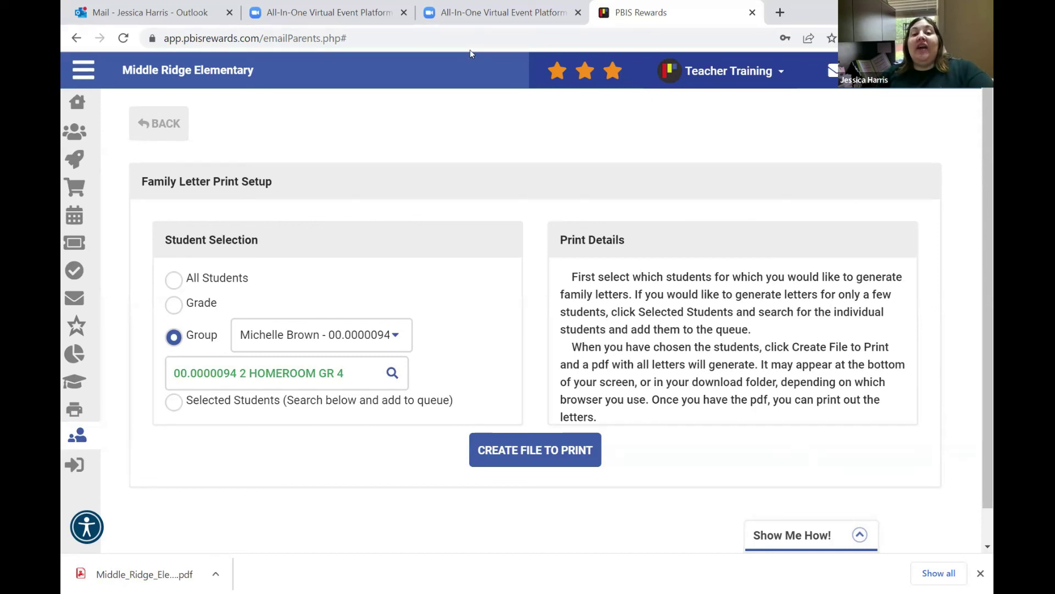
Generate a staff app login authorization code with Authorize Myself, and close the code dialog.
left_click(81, 467)
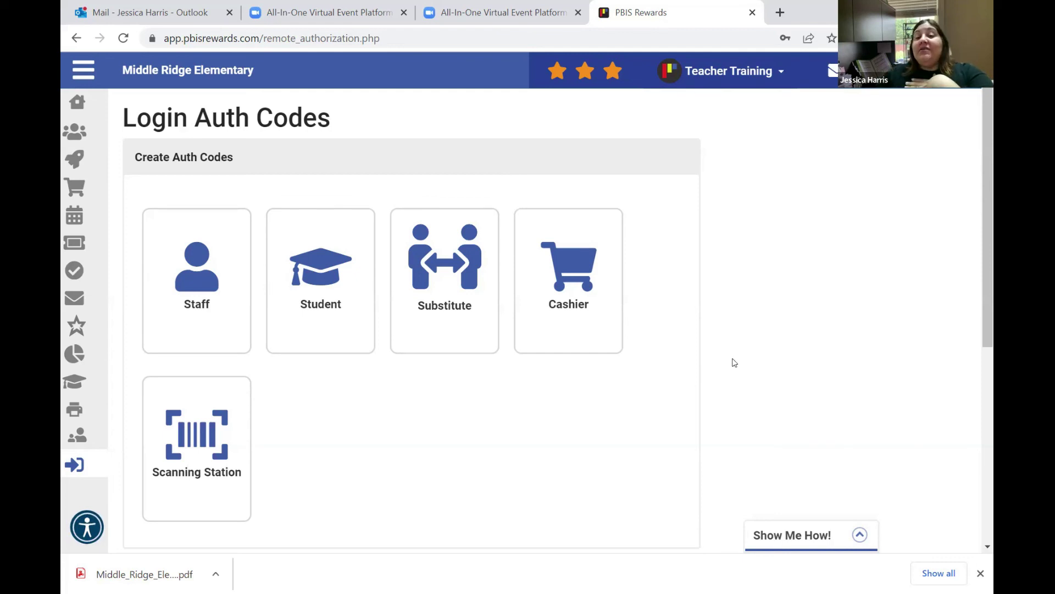
left_click(212, 267)
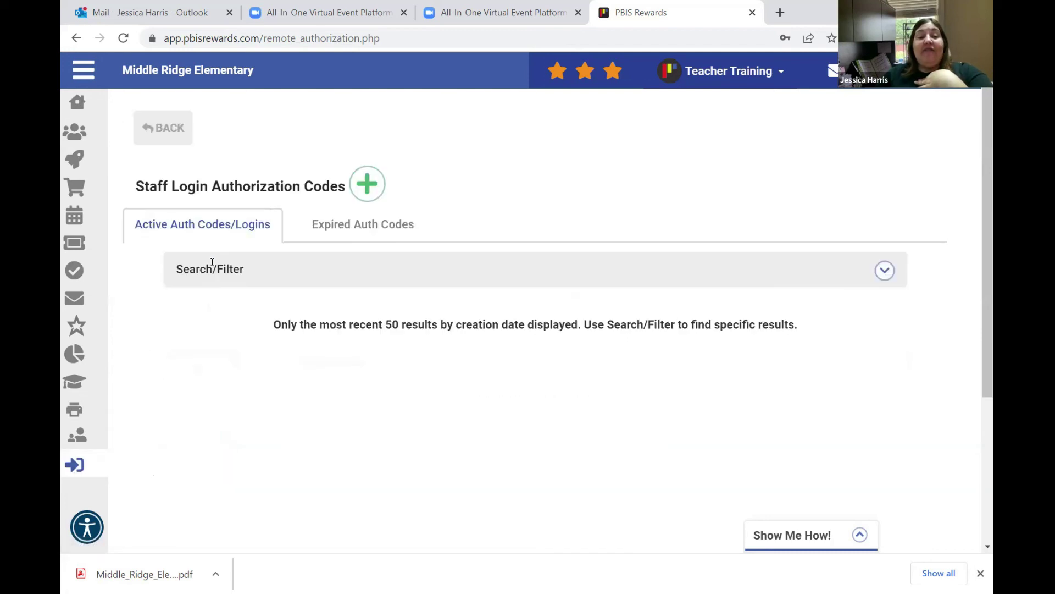
left_click(367, 189)
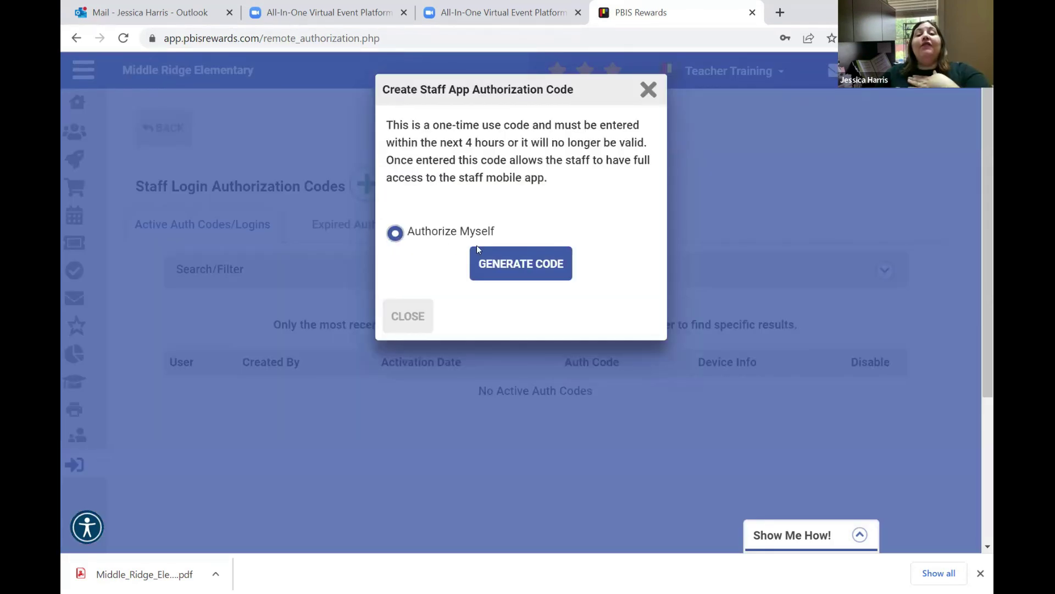
left_click(528, 267)
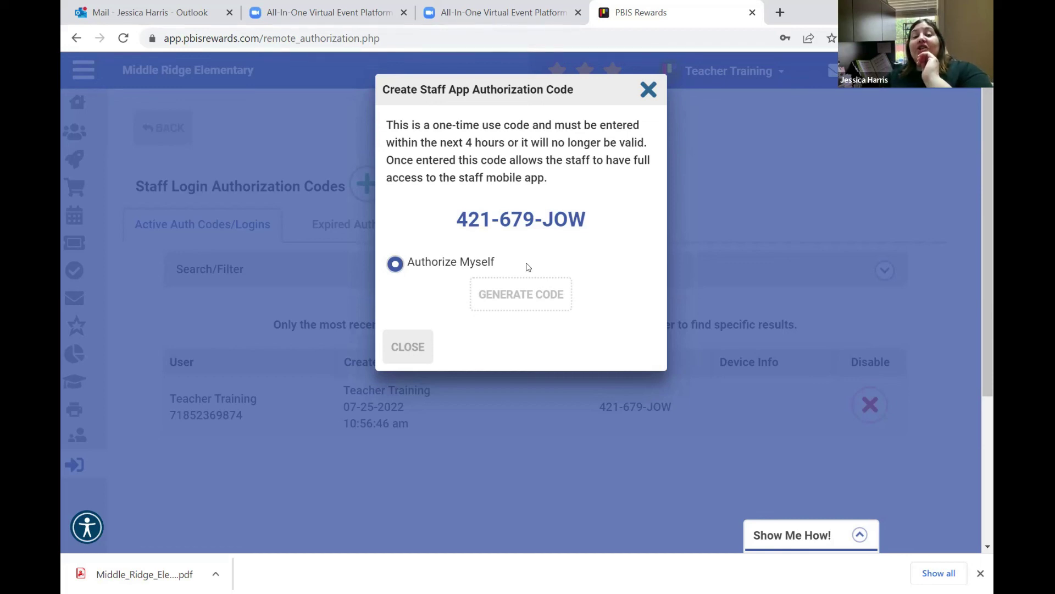
left_click(654, 88)
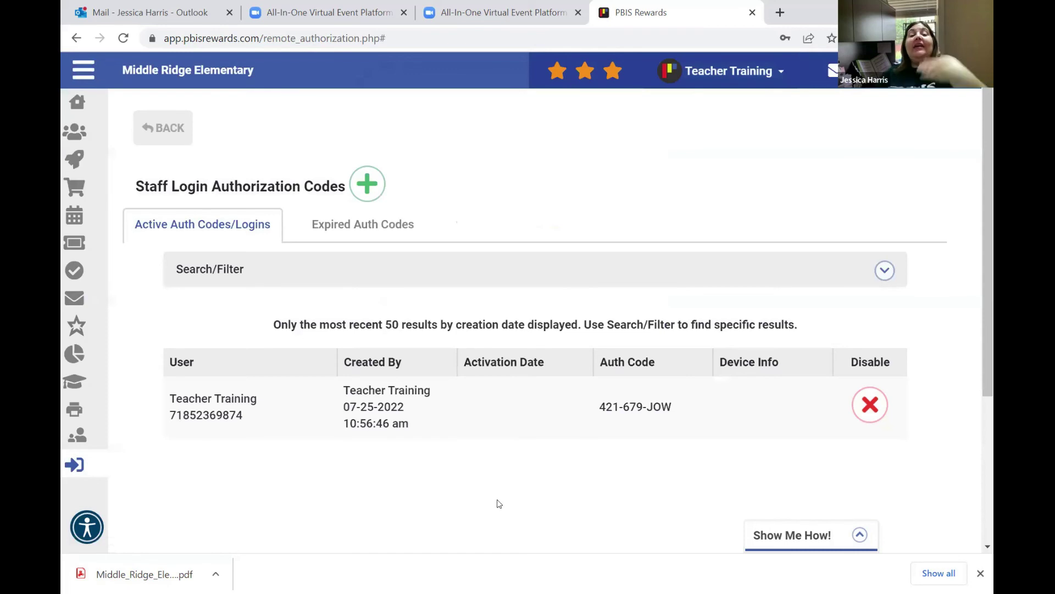